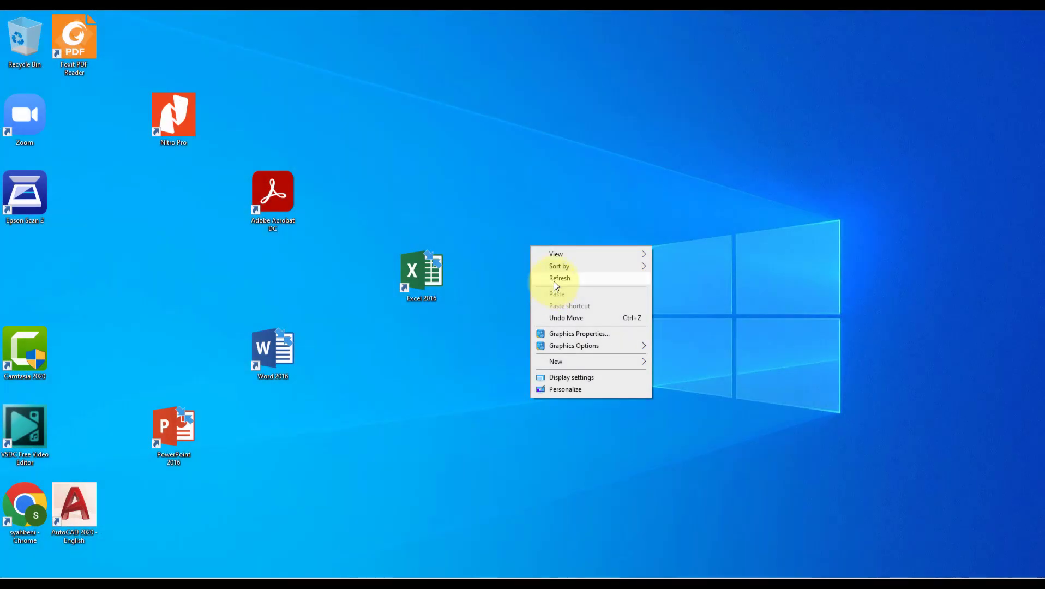
left_click(554, 281)
right_click(552, 266)
left_click(559, 299)
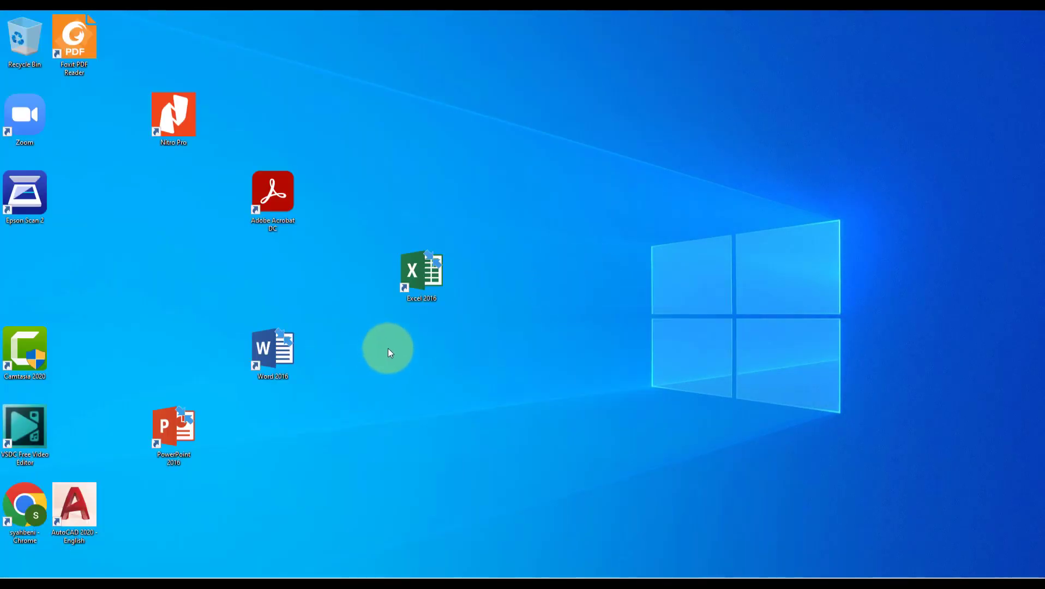
- Open Word 2016 and create a blank document
right_click(272, 341)
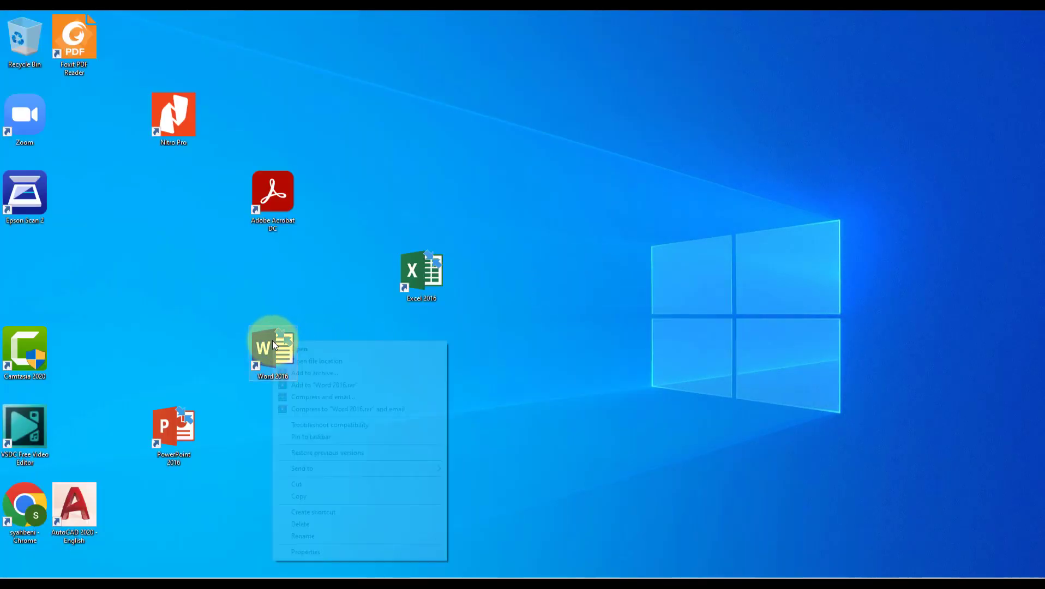
left_click(290, 348)
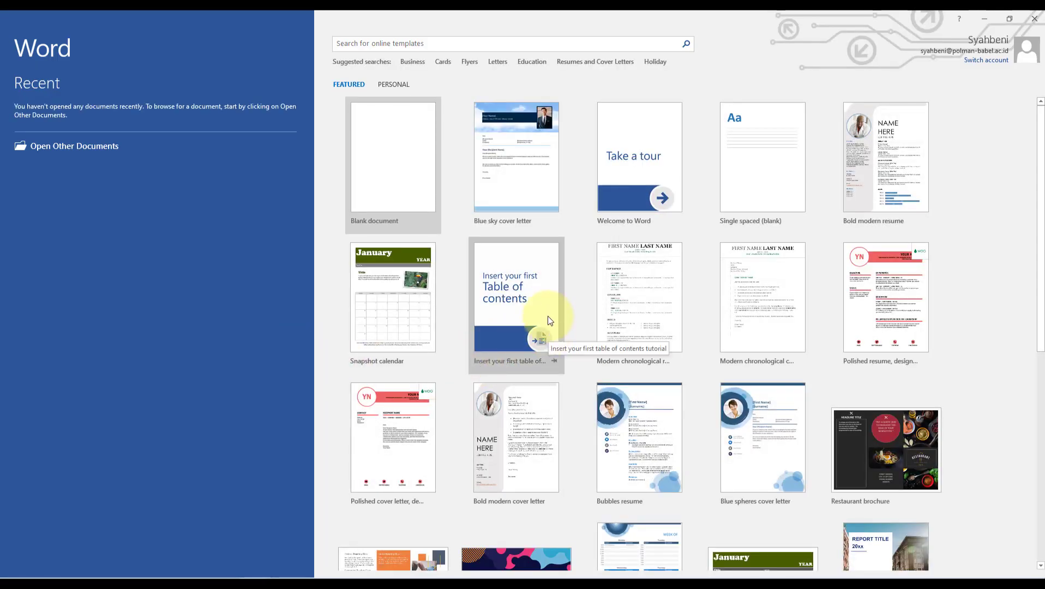
left_click(381, 169)
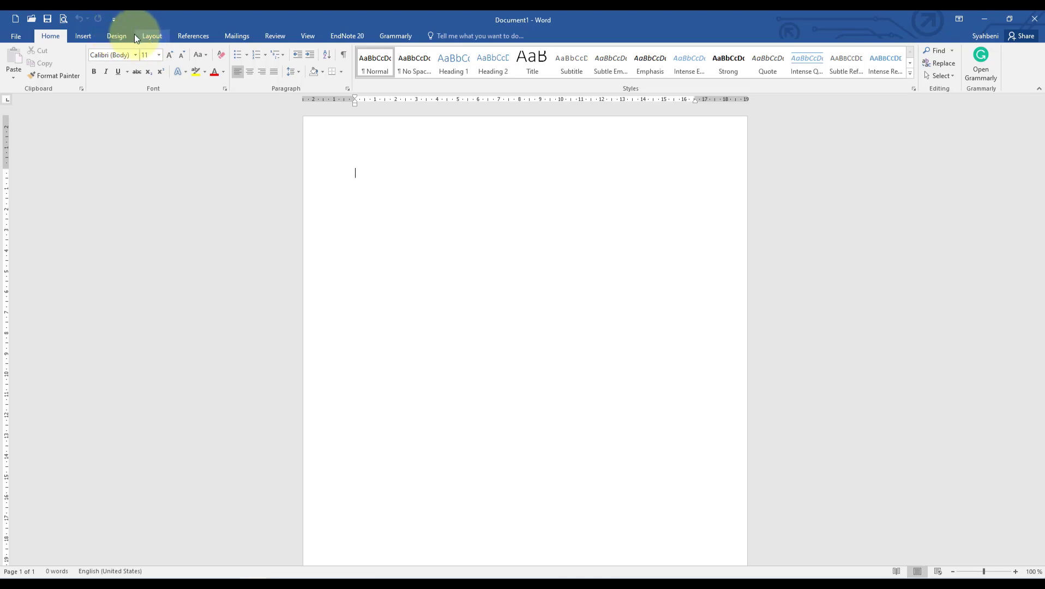
- Insert a WordArt title in the black style with a blue shadow, reading "LAPORAN PRAKTIK MINNGUAN"
left_click(89, 35)
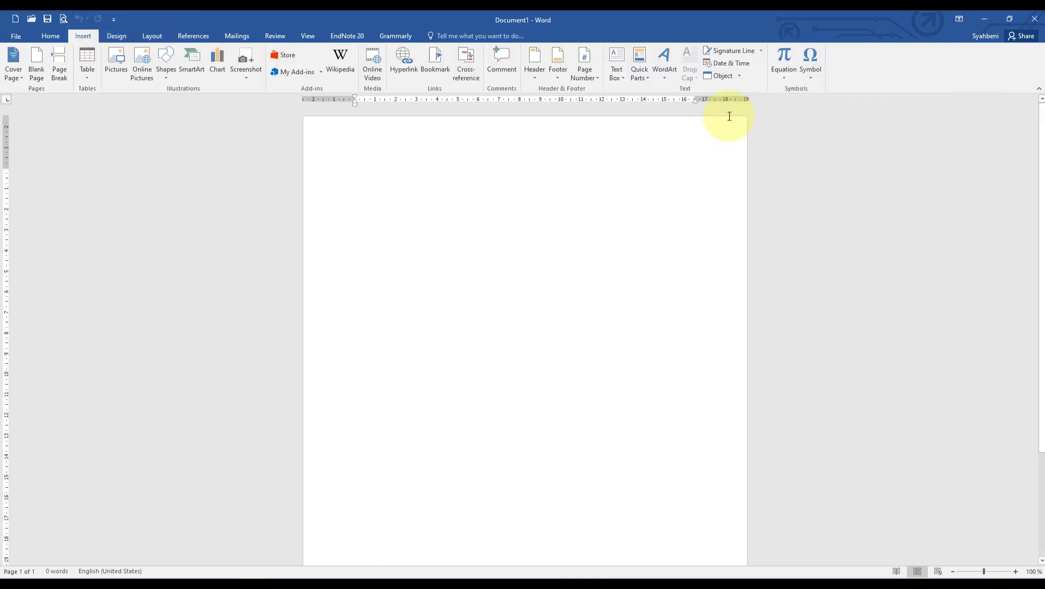
left_click(664, 81)
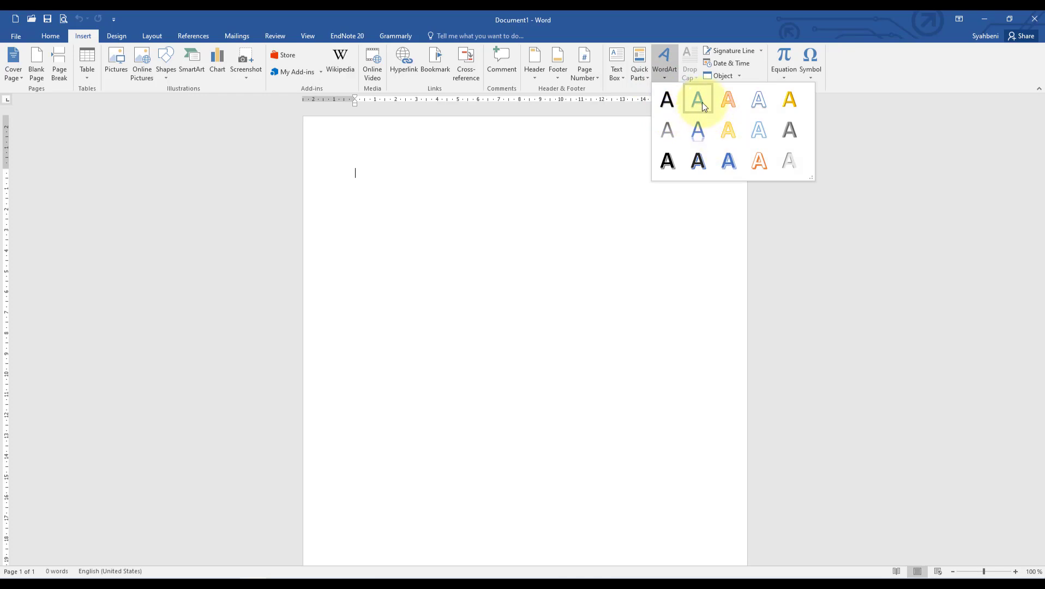
left_click(698, 161)
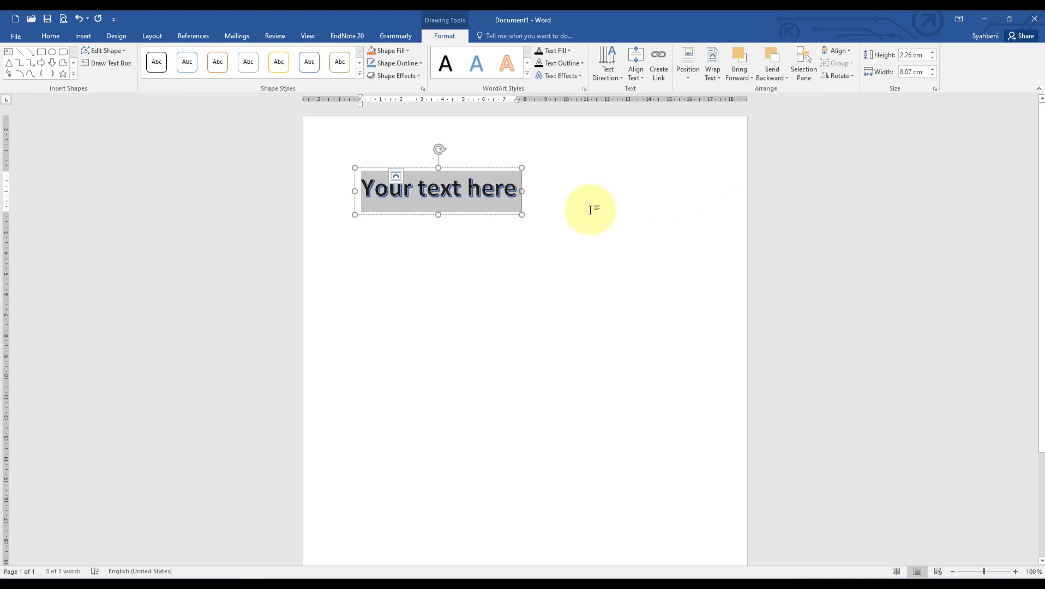
type("LAPOR")
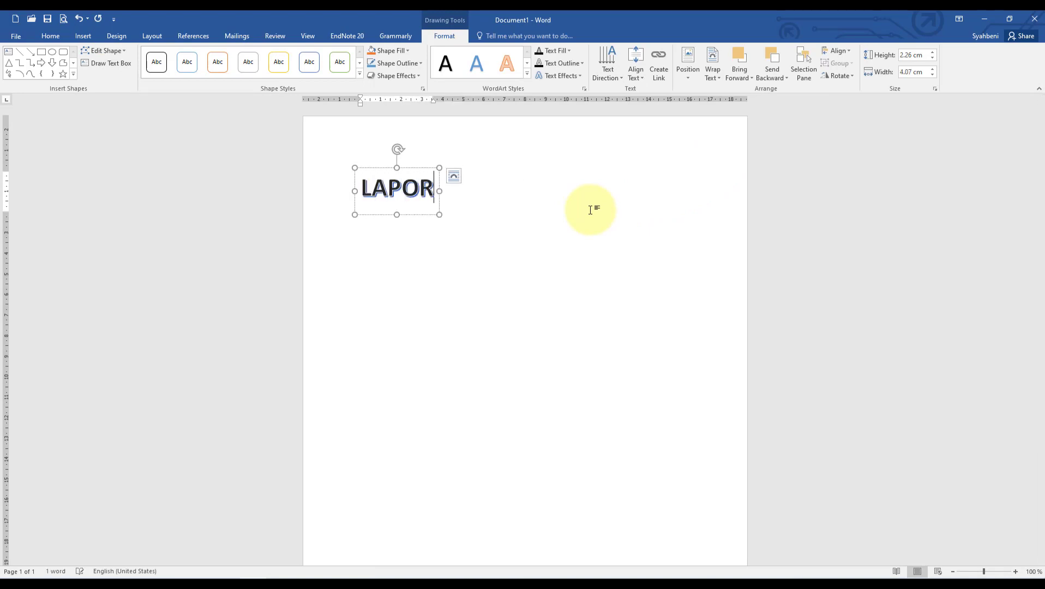
type("AN")
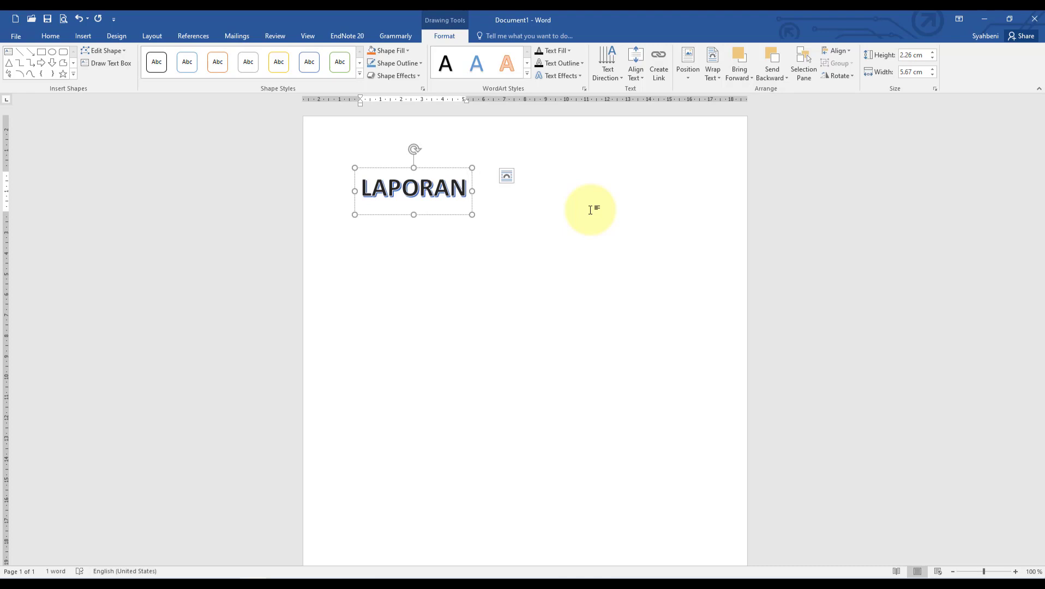
type(" PRAKTIK")
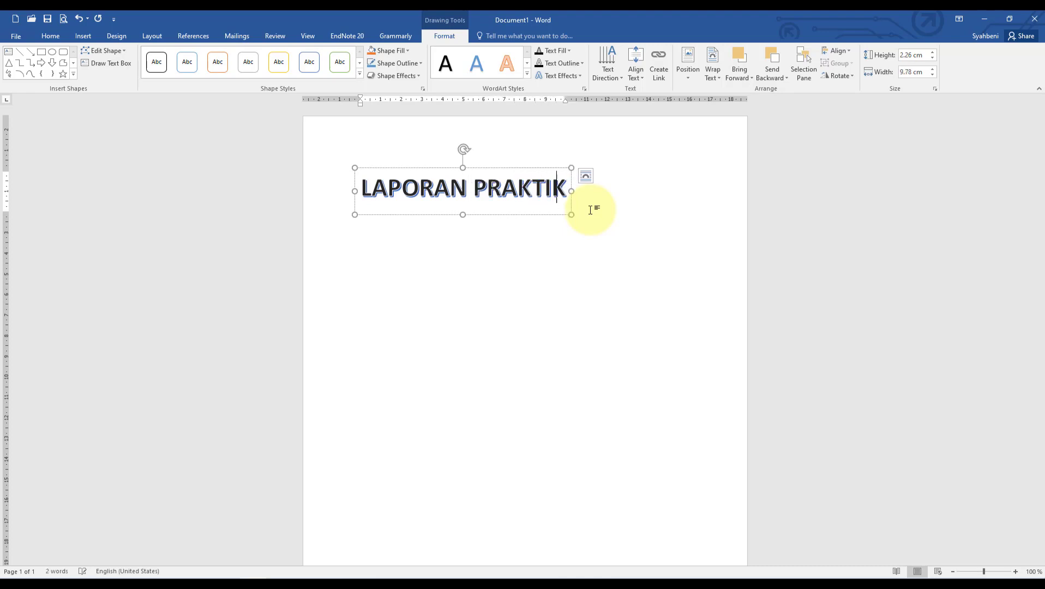
type(" MINNGUAN")
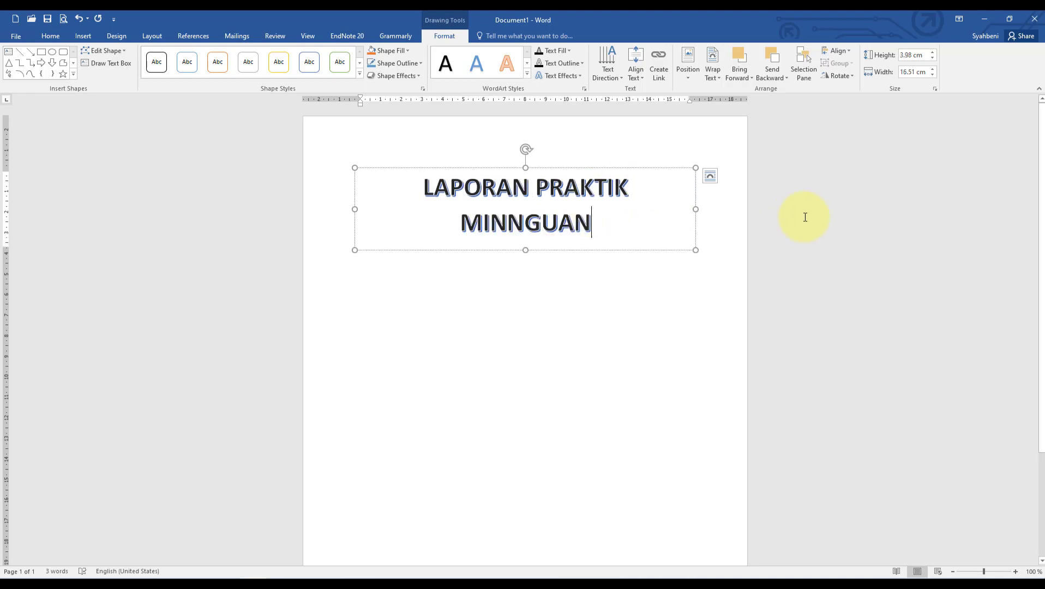
- Widen the title's WordArt box slightly so the whole text fits on one line
left_click(763, 219)
left_click(595, 188)
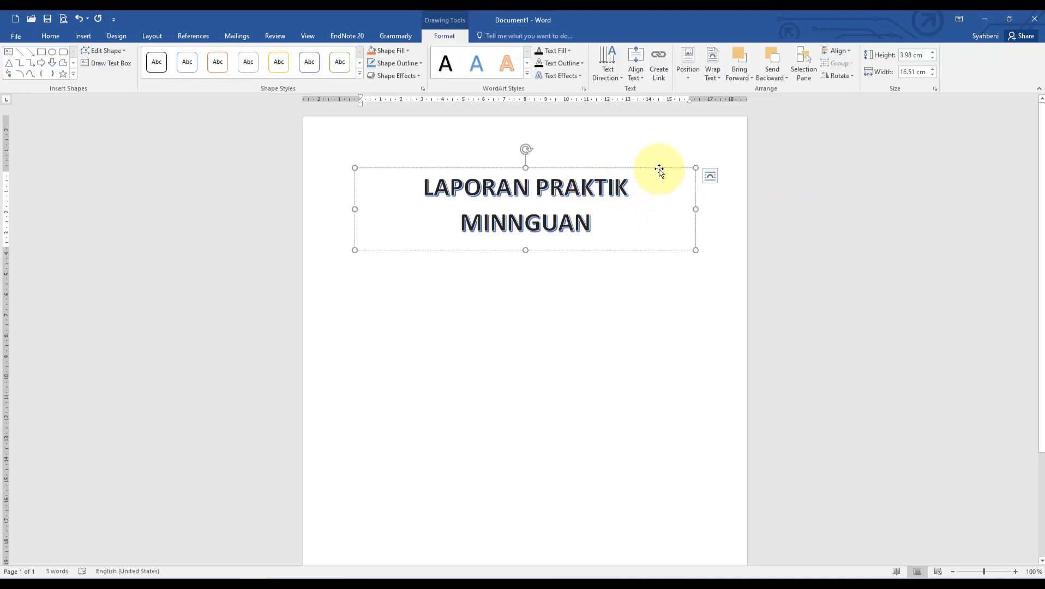
left_click(696, 212)
left_click_drag(698, 207, 711, 205)
left_click(795, 231)
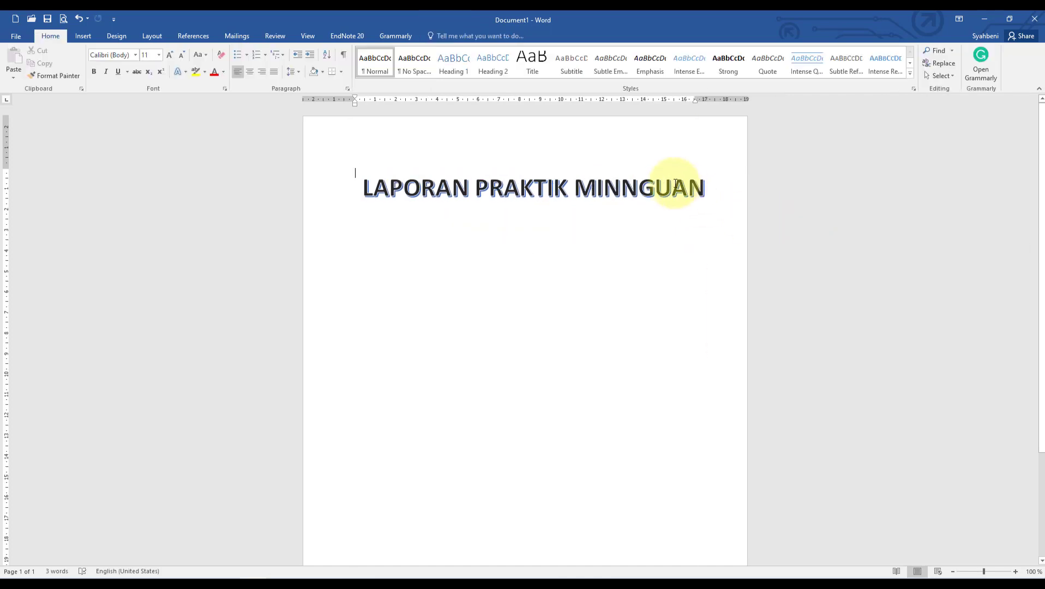
left_click(708, 204)
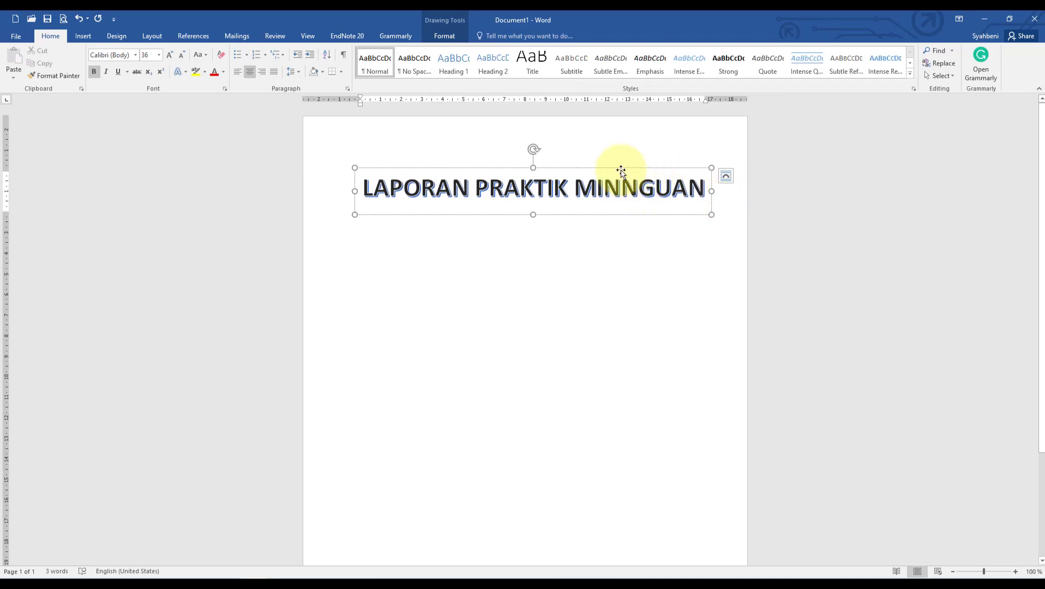
left_click_drag(623, 168, 622, 164)
left_click(816, 234)
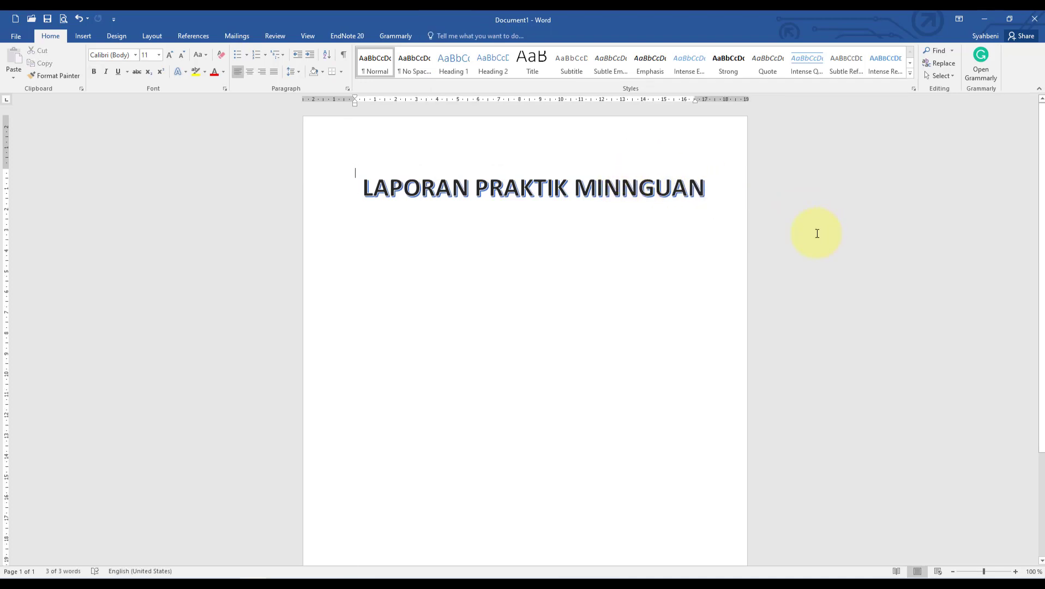
left_click(650, 172)
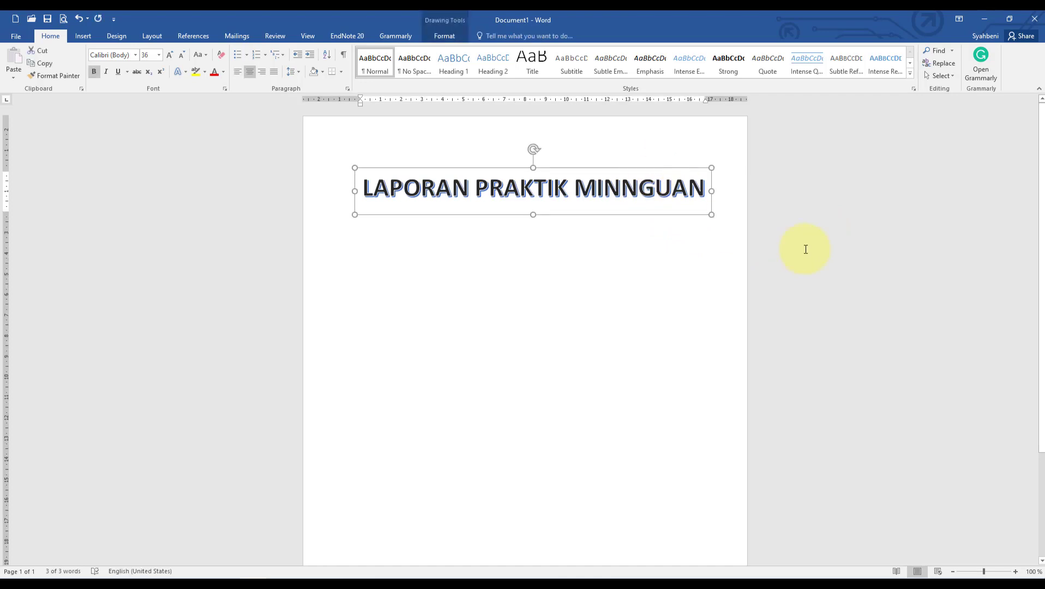
left_click(725, 218)
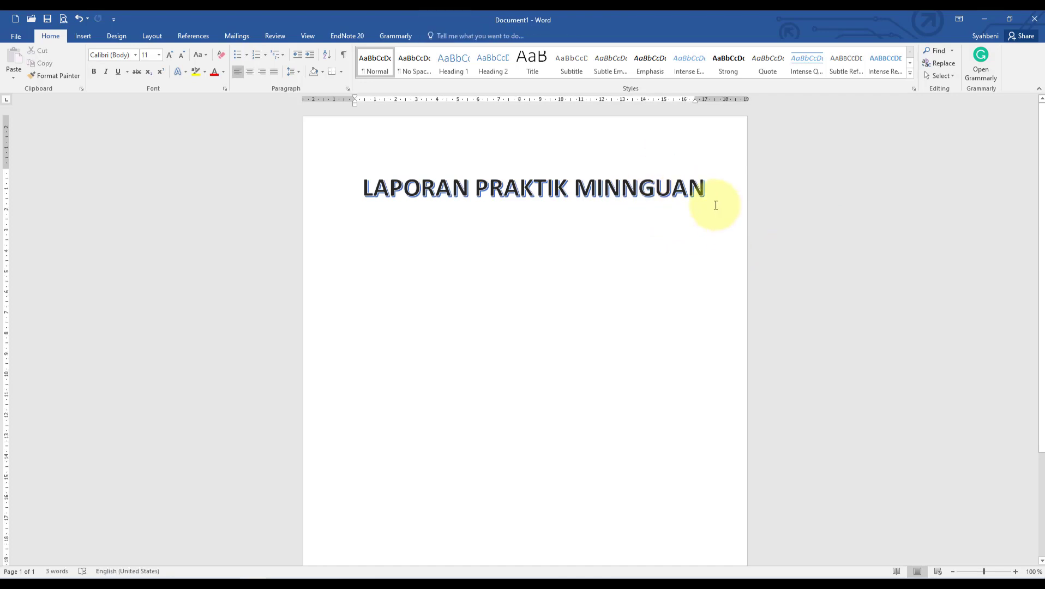
- Set the title WordArt's text wrapping and move it slightly higher, centred horizontally on the page
left_click(692, 171)
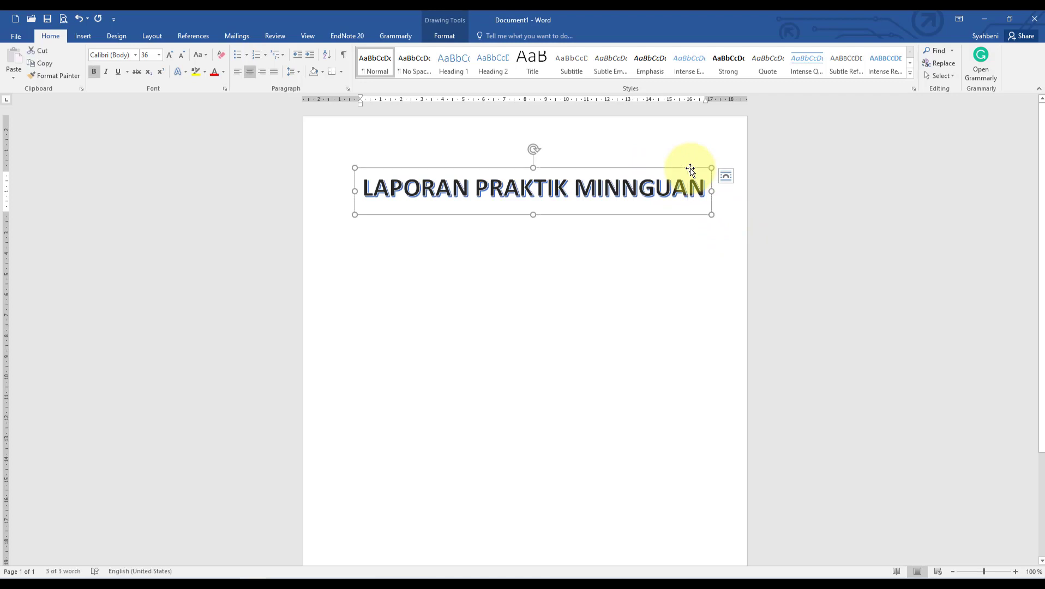
right_click(691, 171)
mouse_move(727, 284)
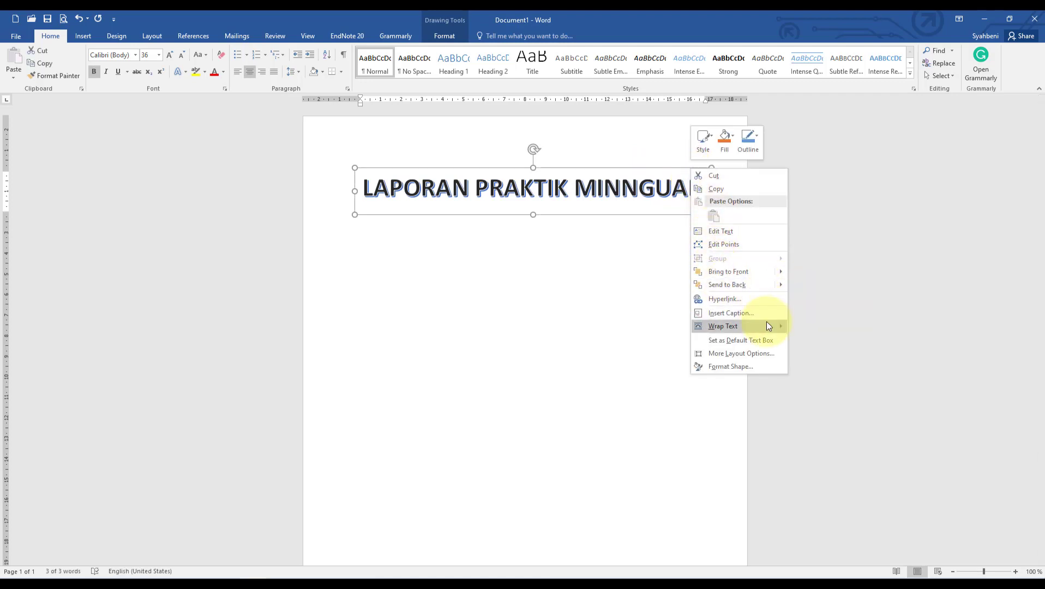
mouse_move(767, 325)
left_click(819, 410)
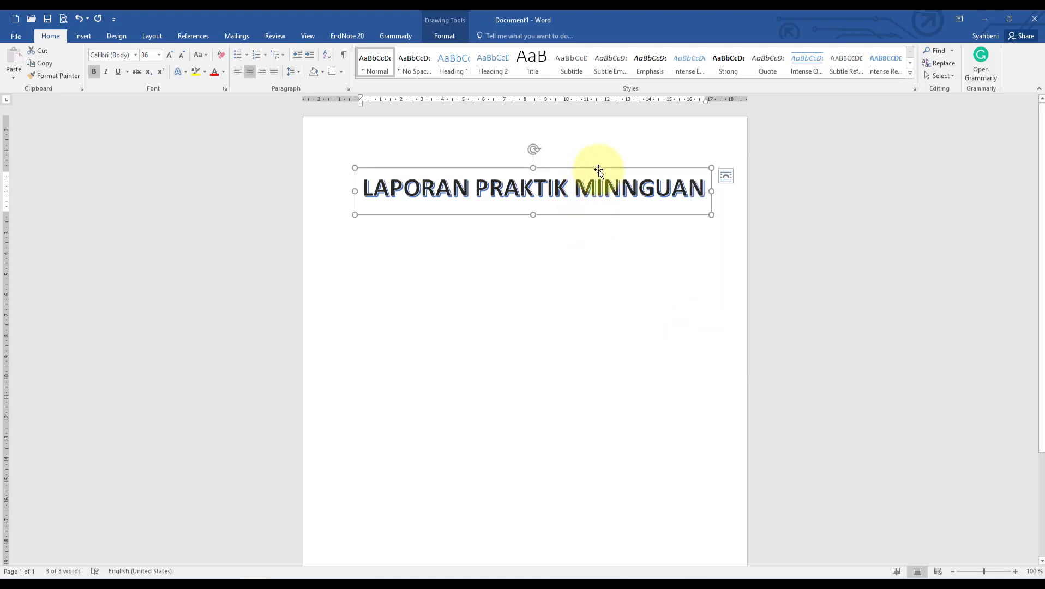
left_click_drag(625, 171, 612, 159)
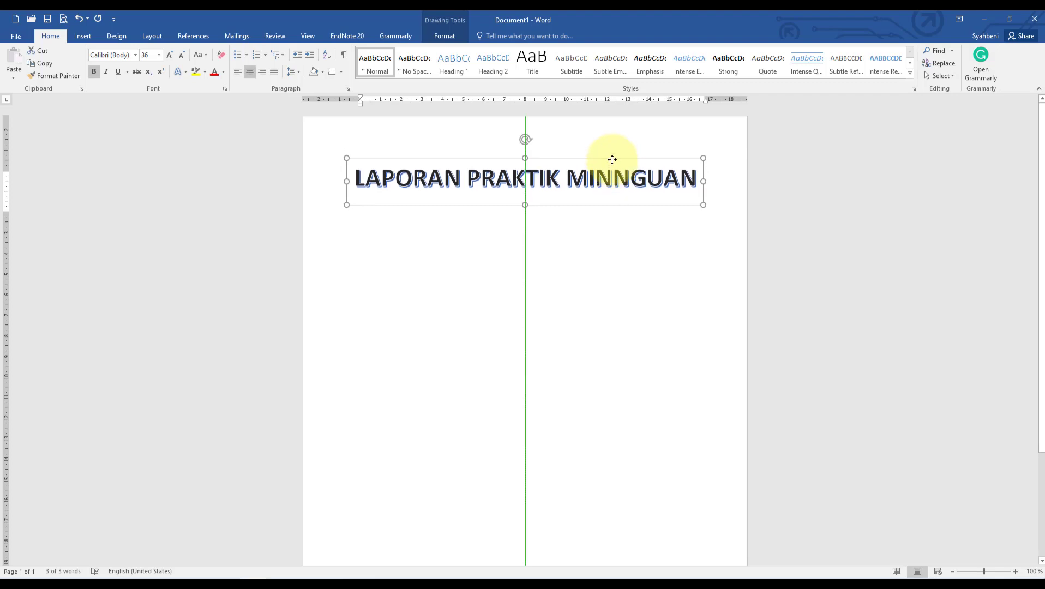
left_click(758, 198)
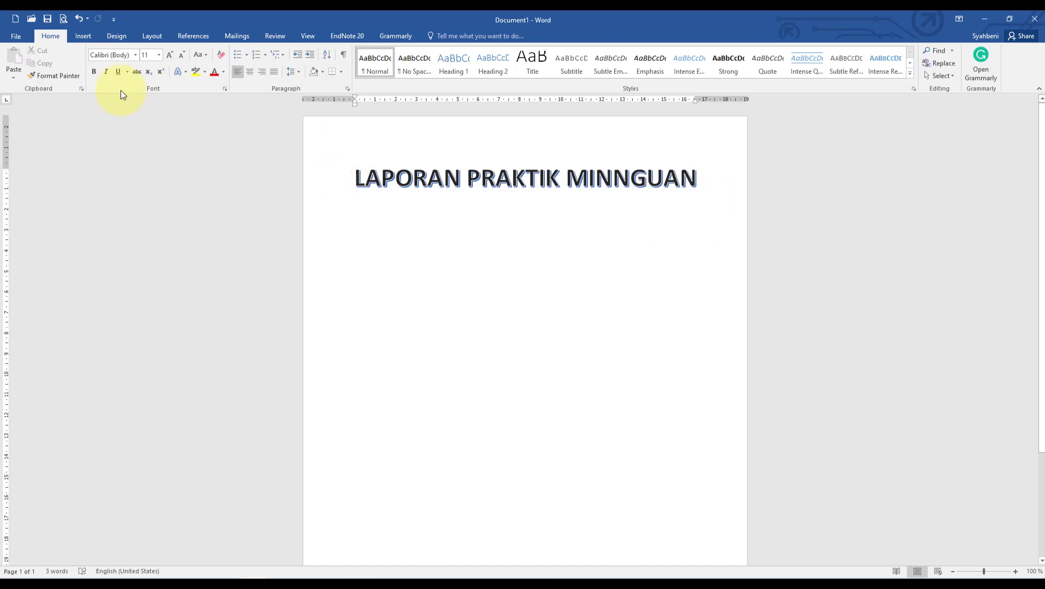
- Insert a second WordArt in the gold fill style and place it below the title
left_click(76, 36)
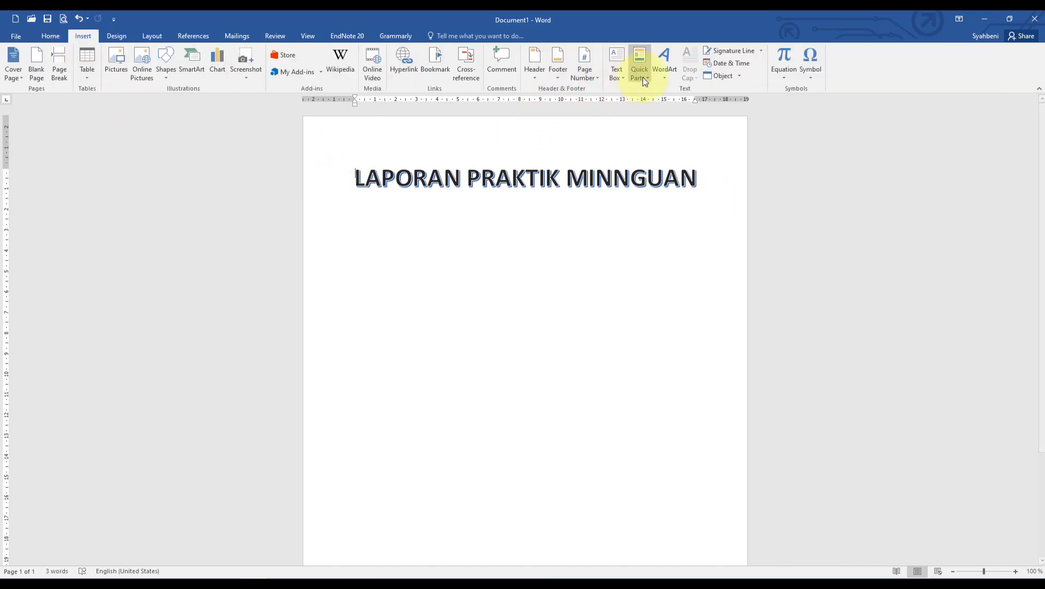
left_click(662, 78)
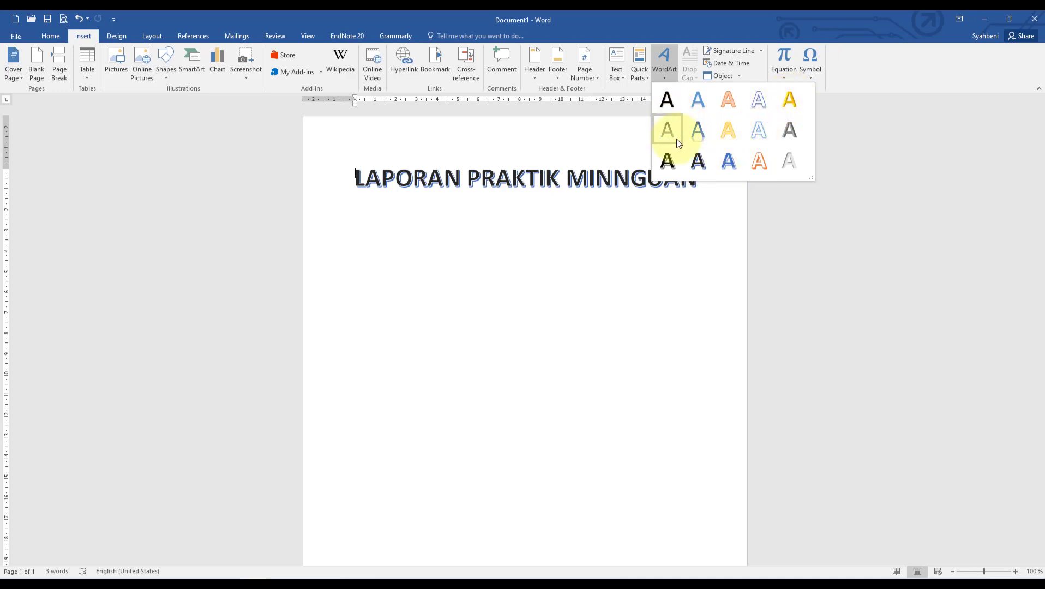
left_click(782, 110)
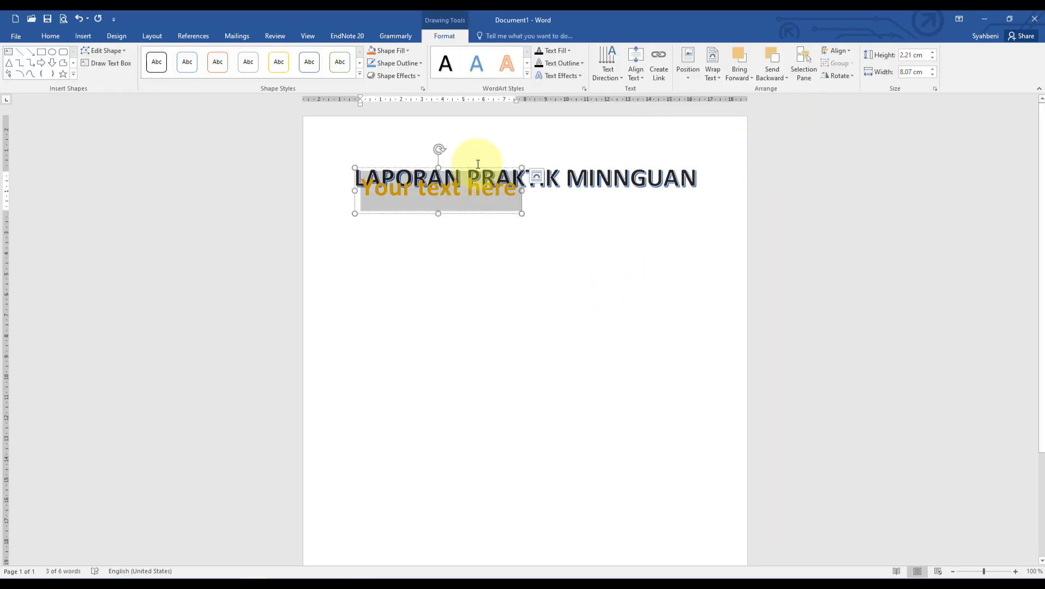
left_click_drag(477, 169, 544, 228)
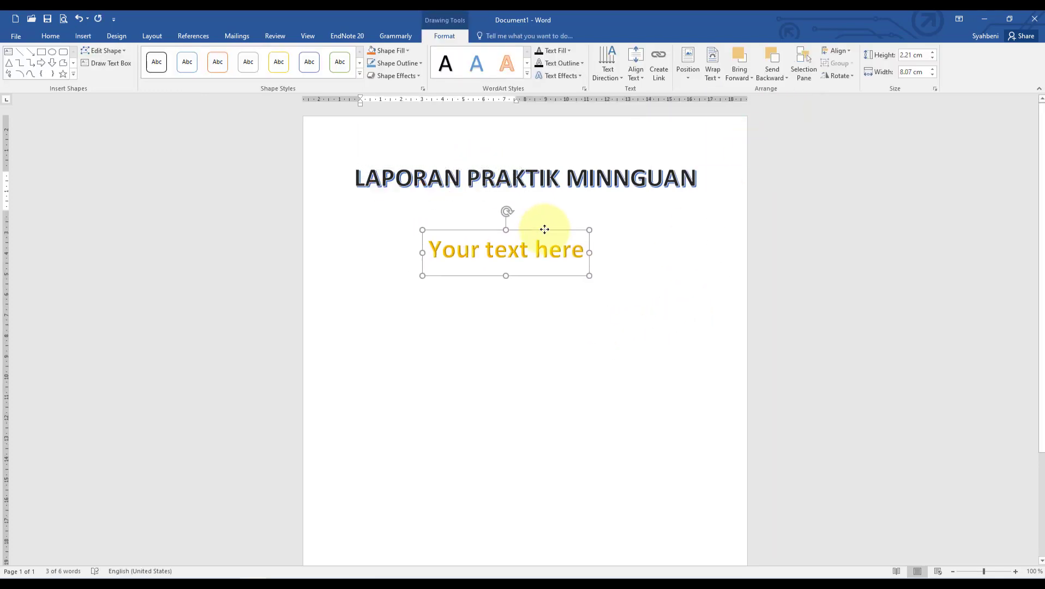
- Replace the gold WordArt's placeholder text with "DISUSUN OLEH"
left_click(547, 250)
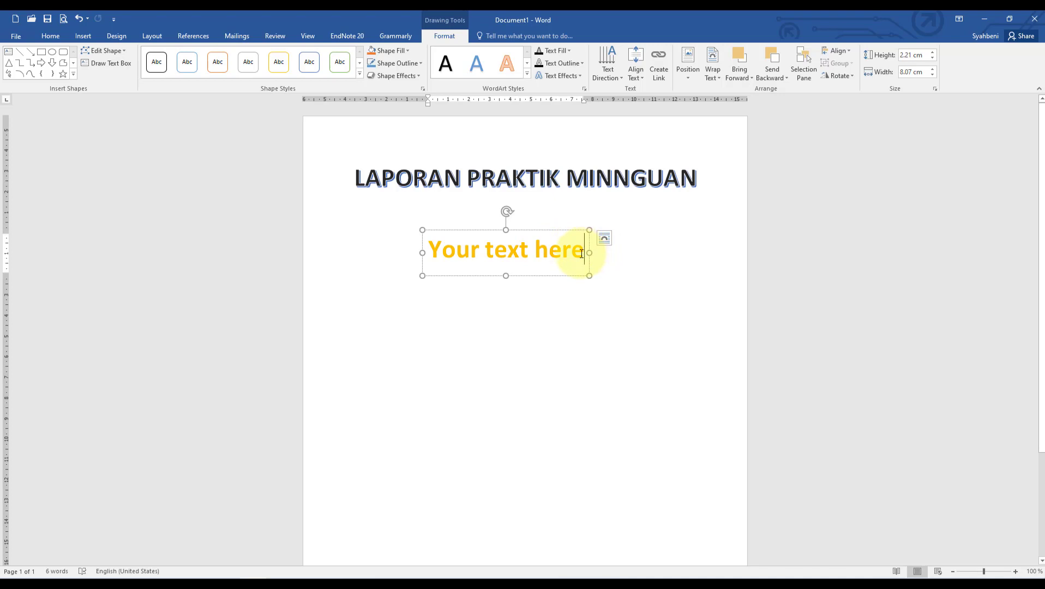
key("BackSpace")
key("BackSpace")
key("BackSpace")
key("BackSpace")
key("BackSpace")
key("BackSpace")
key("BackSpace")
key("BackSpace")
key("BackSpace")
key("BackSpace")
key("BackSpace")
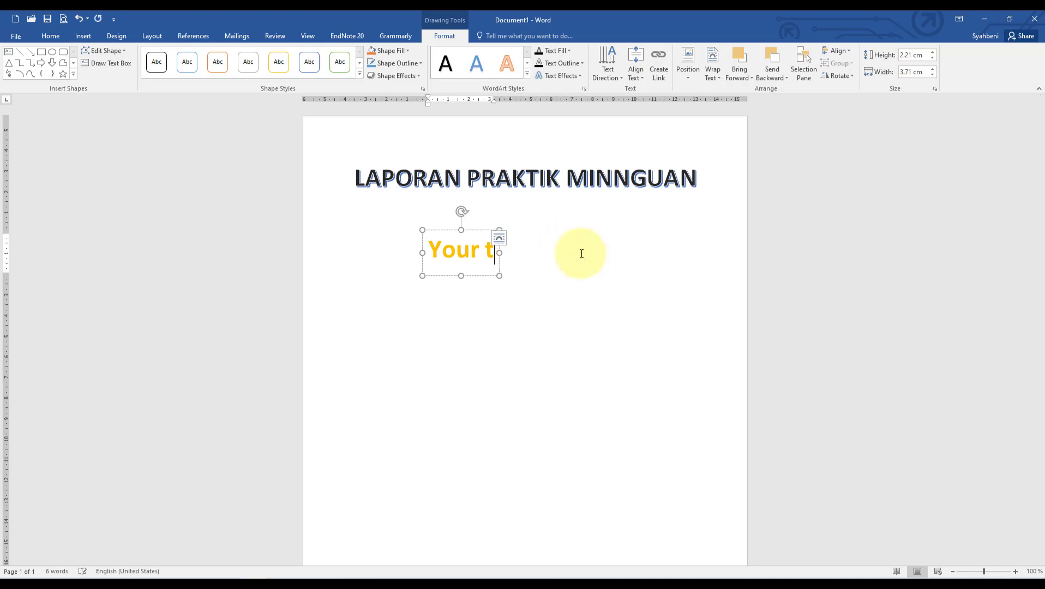
key("BackSpace")
key("BackSpace")
key("BackSpace")
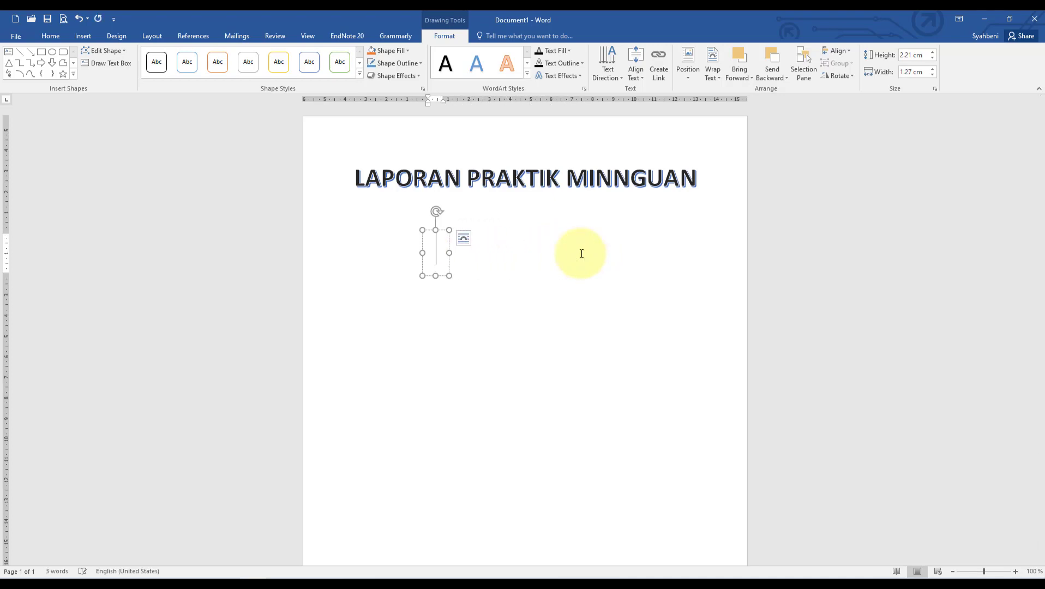
type("DI")
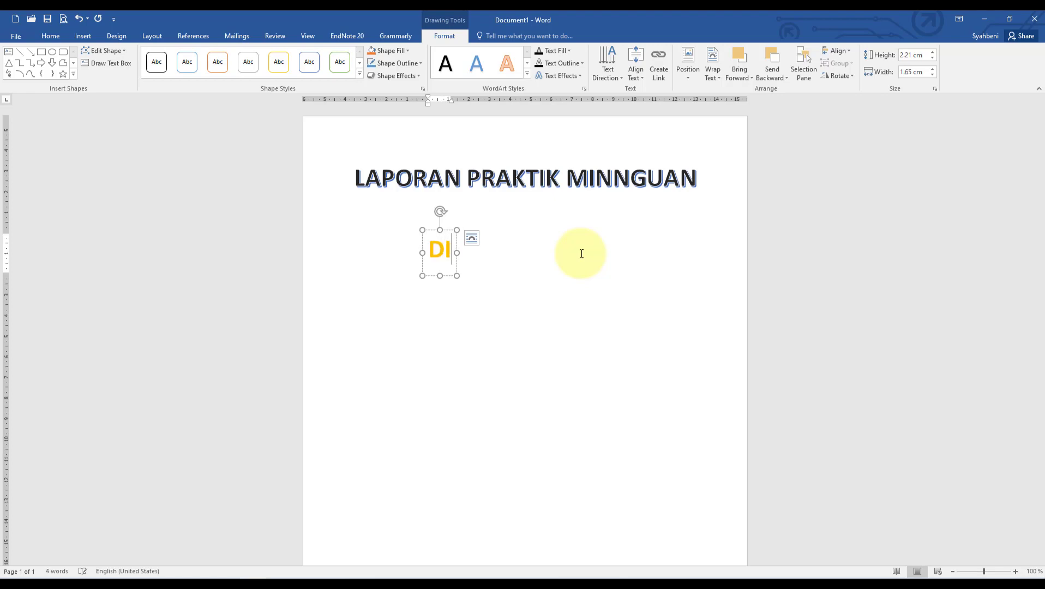
type("SUSUN")
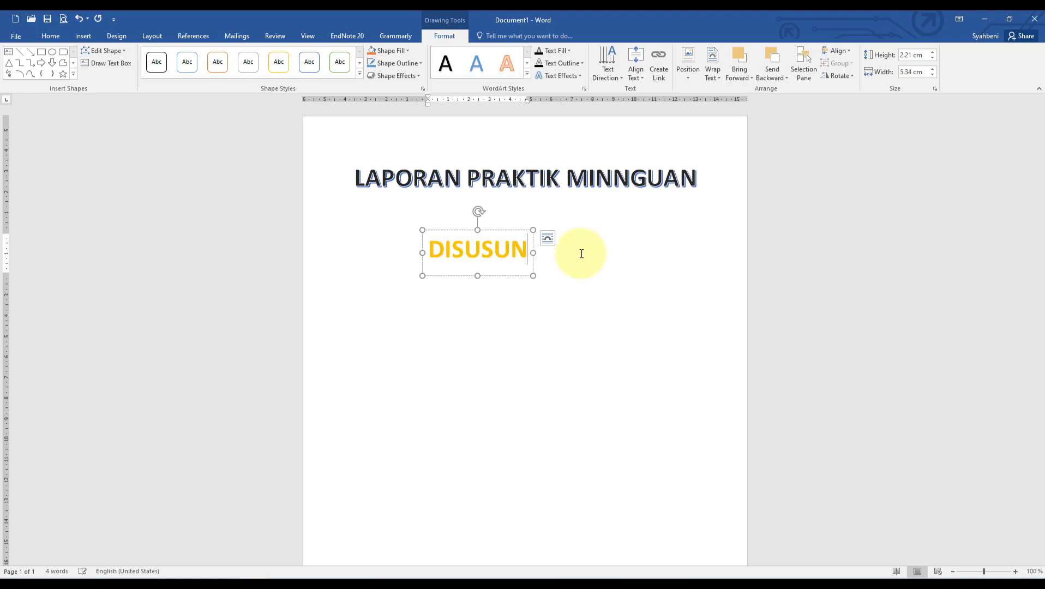
type(" OLEH")
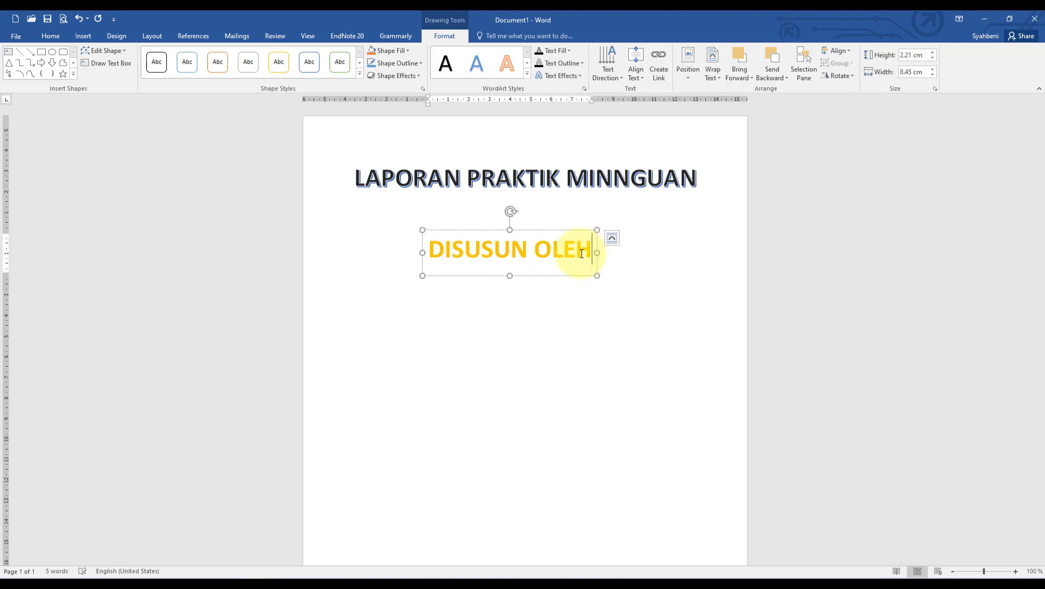
left_click(788, 269)
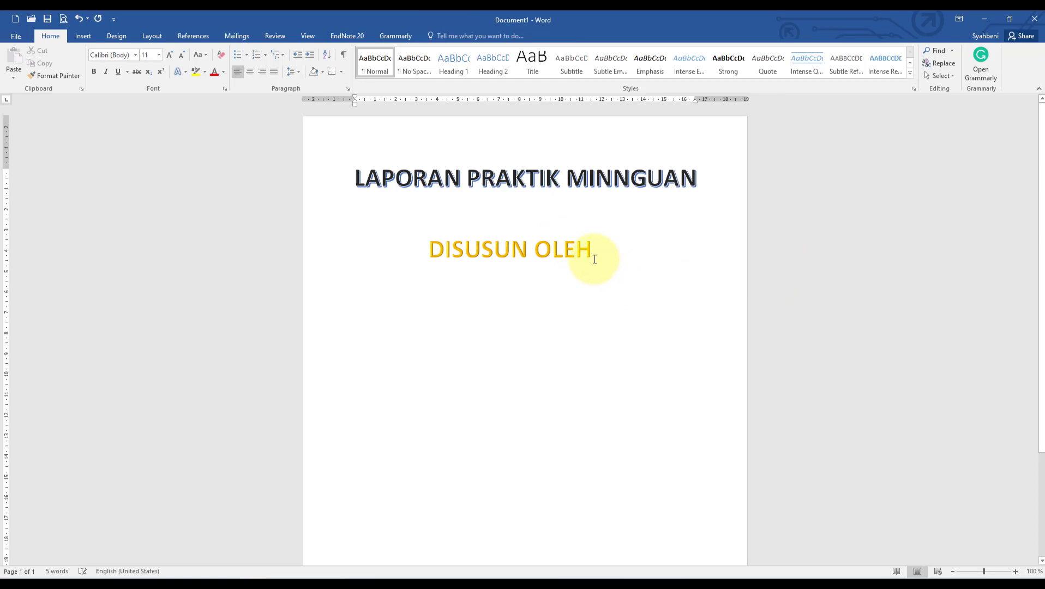
- Reshape the "DISUSUN OLEH" WordArt into a tall column about 1.35 cm wide with stacked letters, and move it under the title's middle
left_click(594, 256)
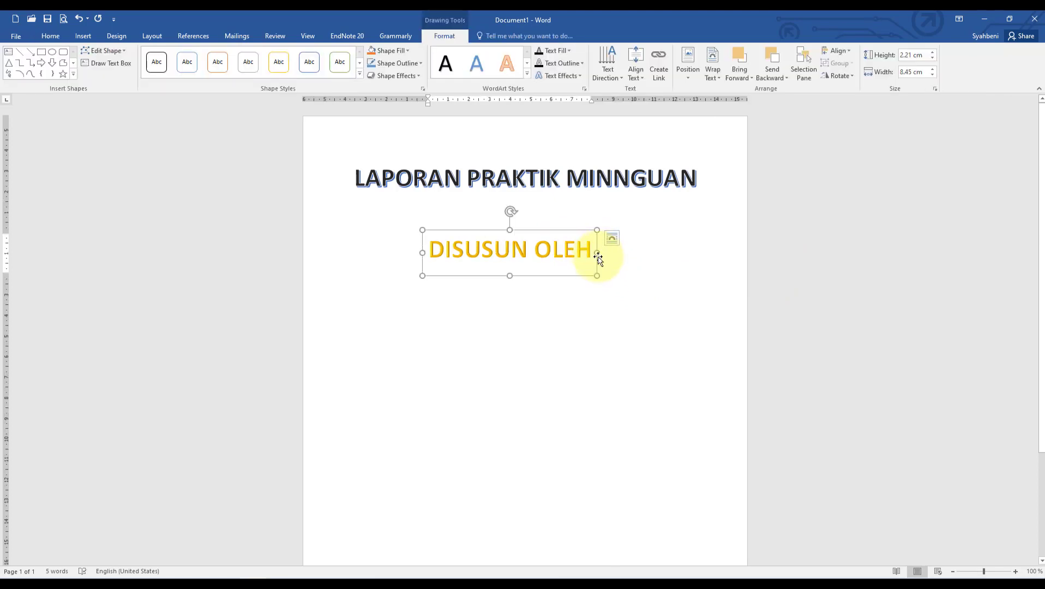
left_click(598, 253)
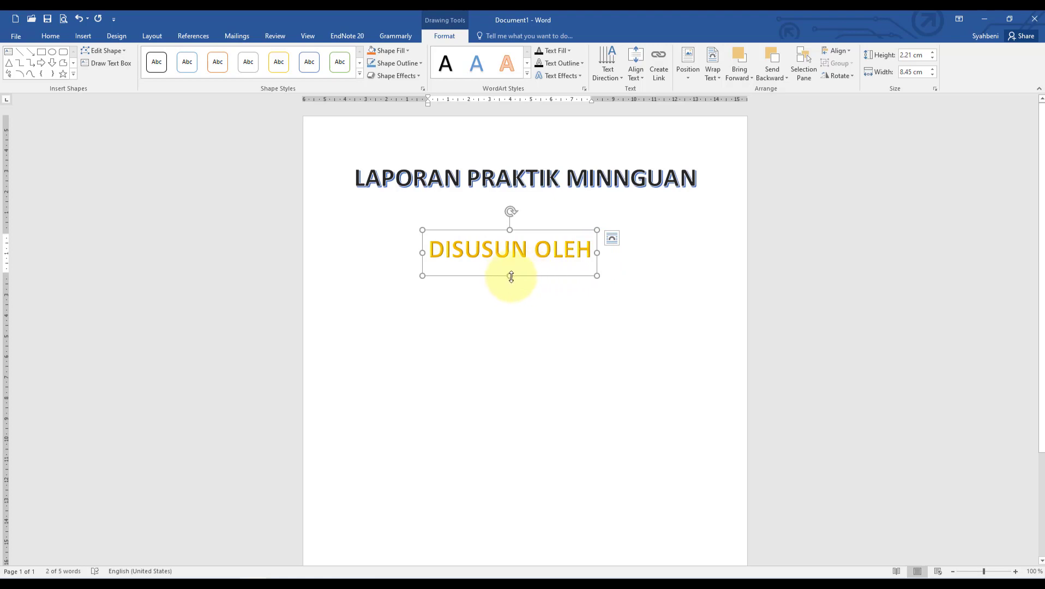
left_click_drag(511, 276, 510, 385)
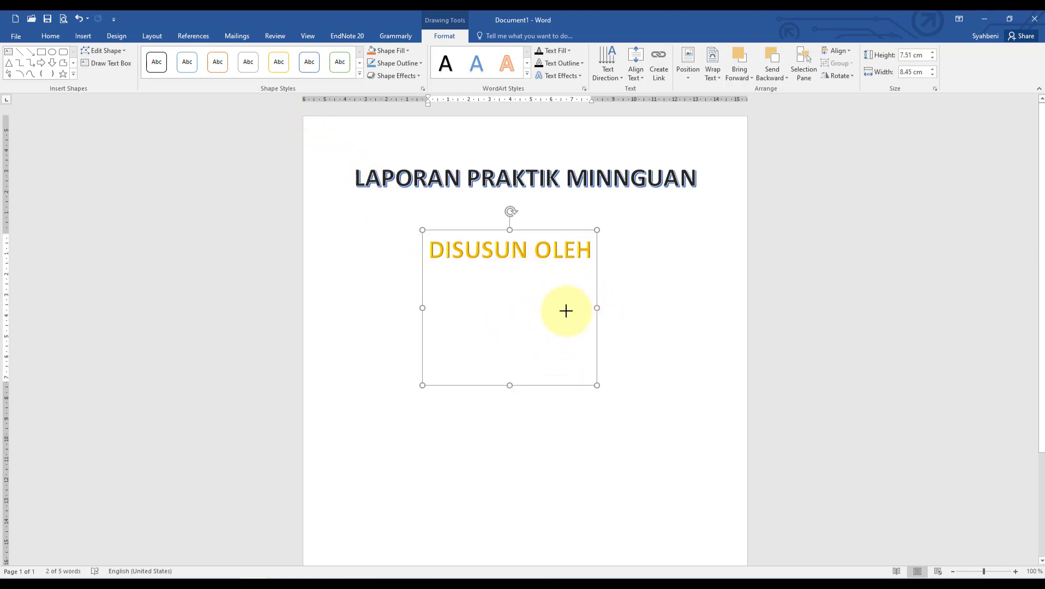
left_click_drag(566, 311, 455, 311)
left_click_drag(436, 386, 438, 504)
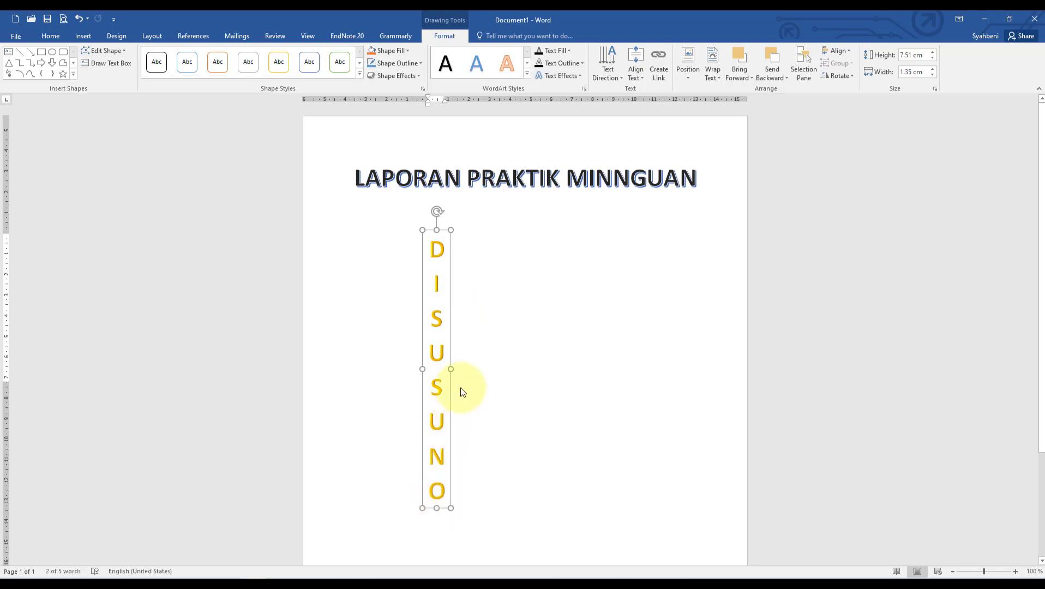
left_click_drag(452, 303, 519, 276)
- Set the stacked "DISUSUN OLEH" text's font size to 22 and shorten its box to fit the letters
left_click(46, 36)
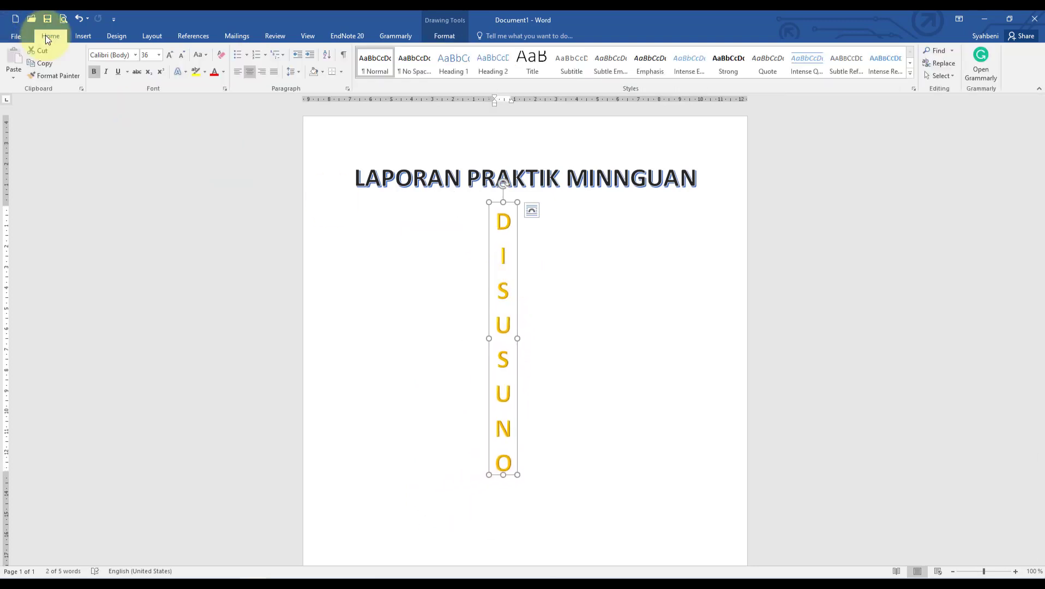
left_click(159, 56)
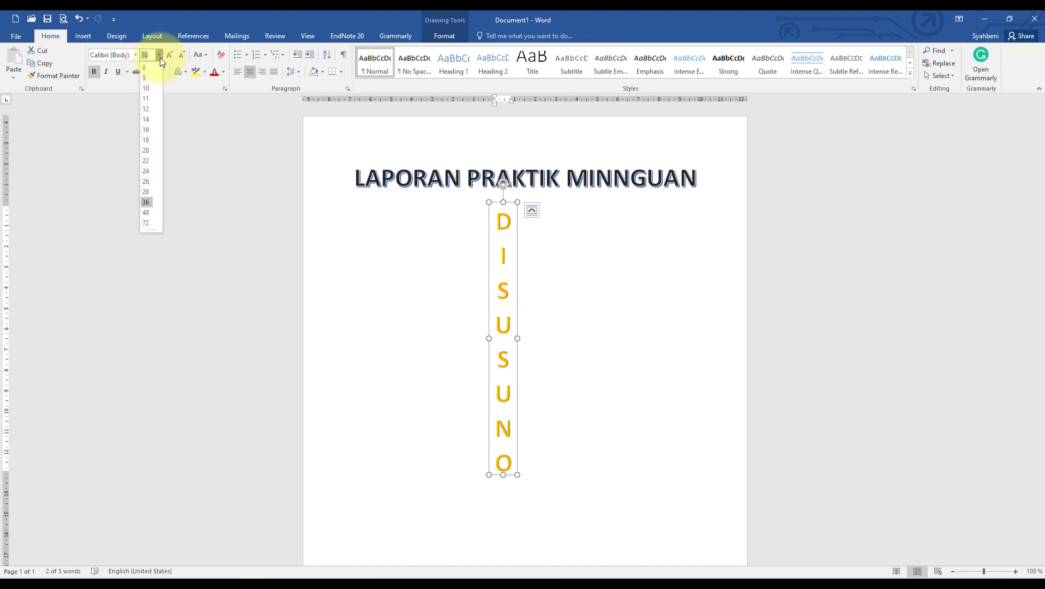
left_click(146, 161)
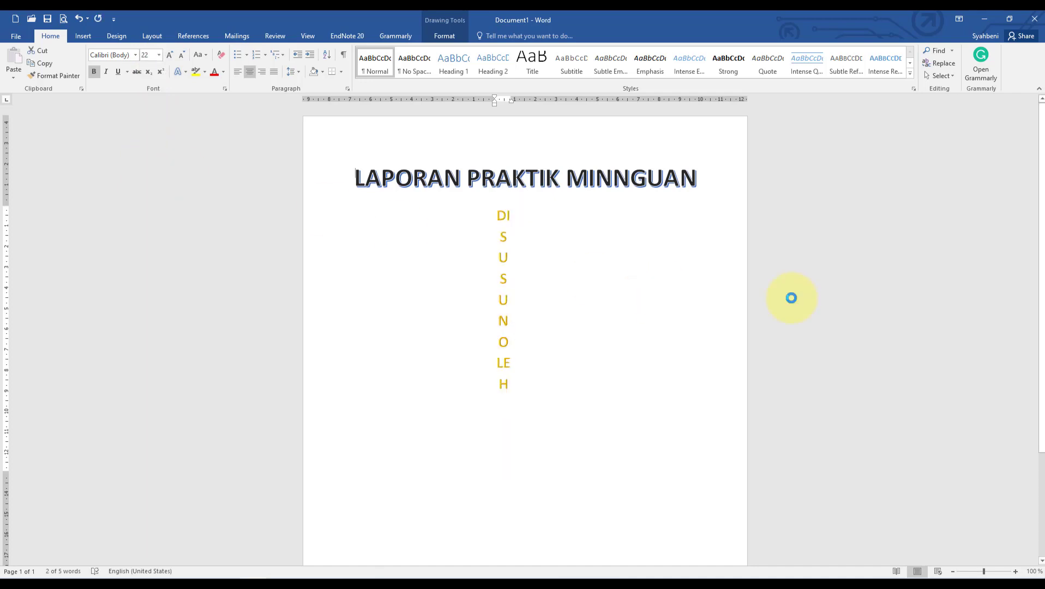
left_click(502, 279)
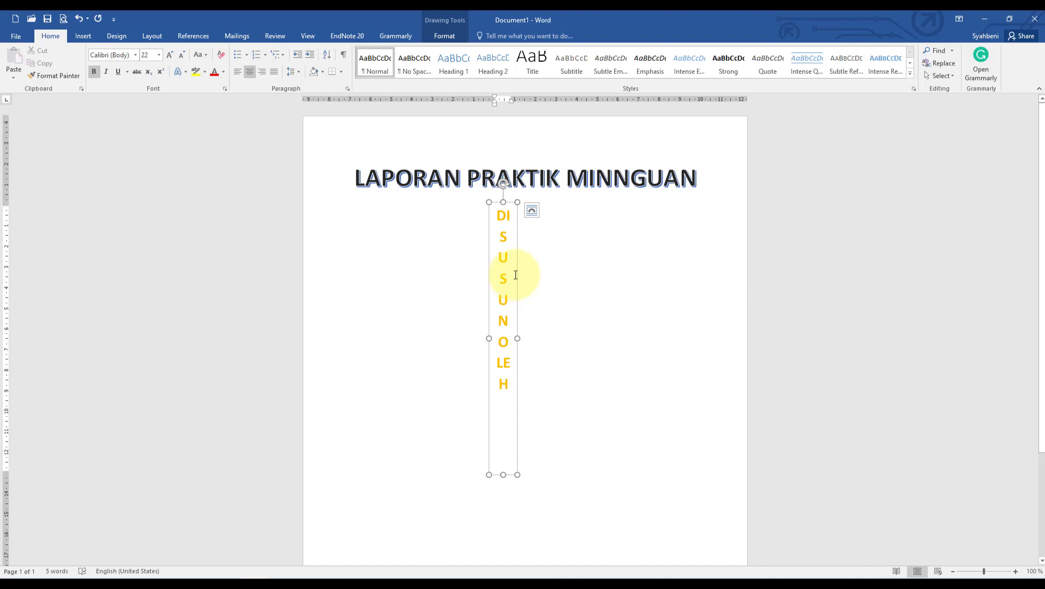
left_click(517, 277)
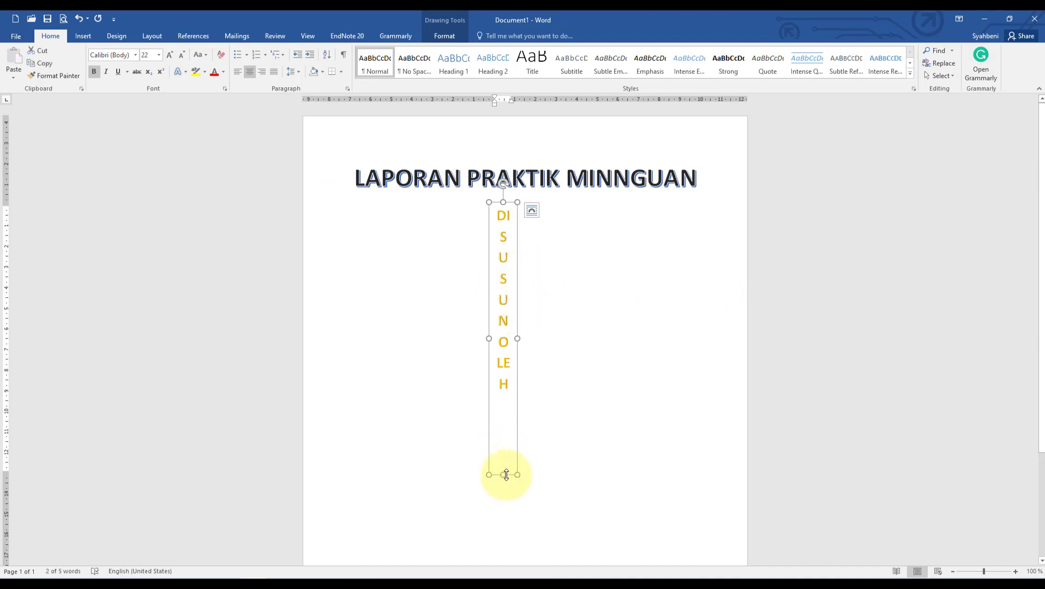
left_click_drag(506, 475, 508, 421)
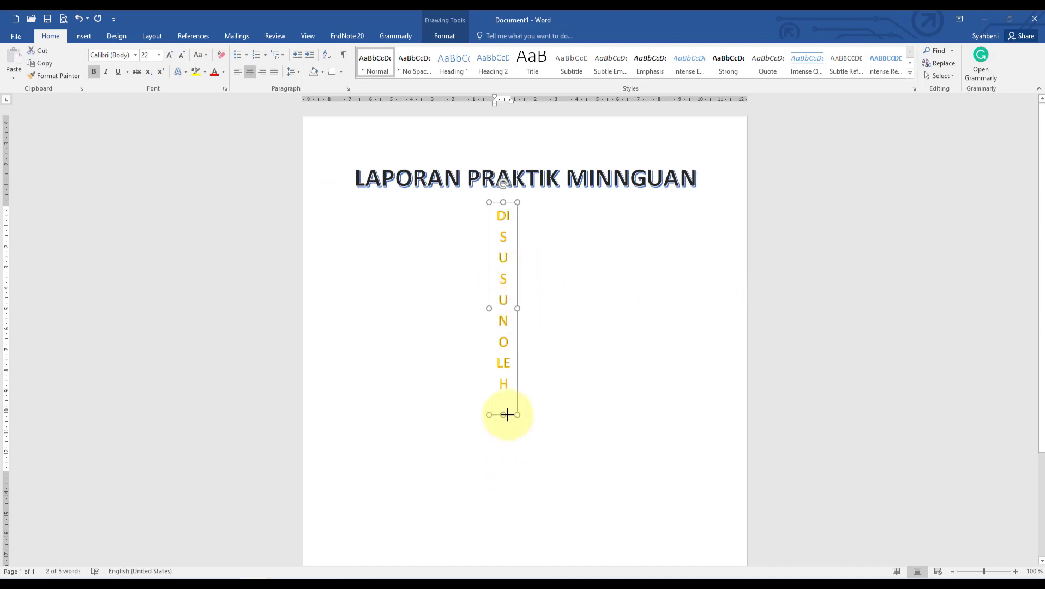
- Add line breaks between D and I, I and S, and L and E so each letter stands on its own line
left_click(506, 216)
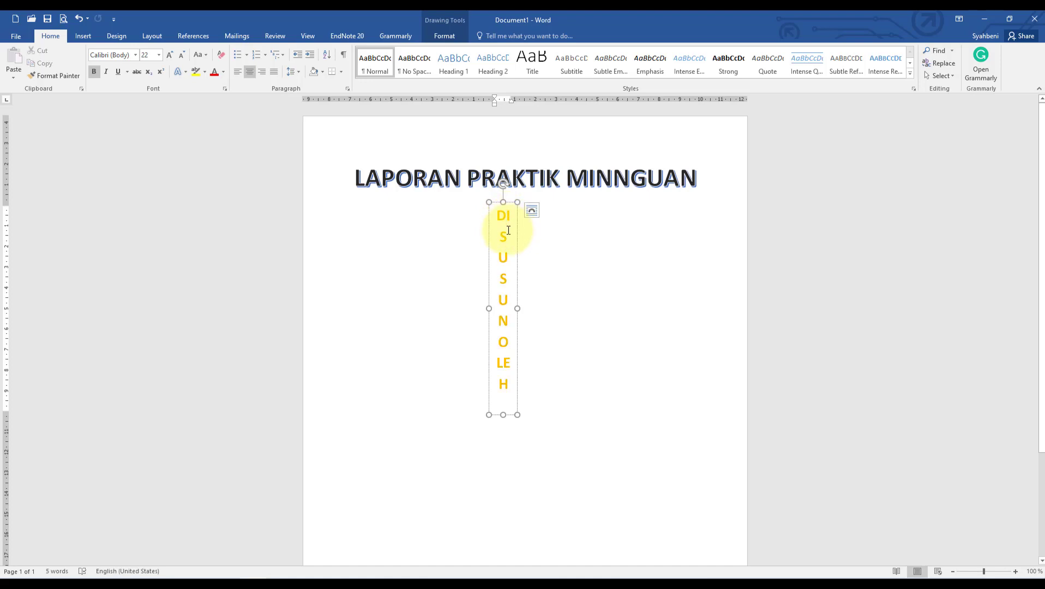
key("Left")
key("Return")
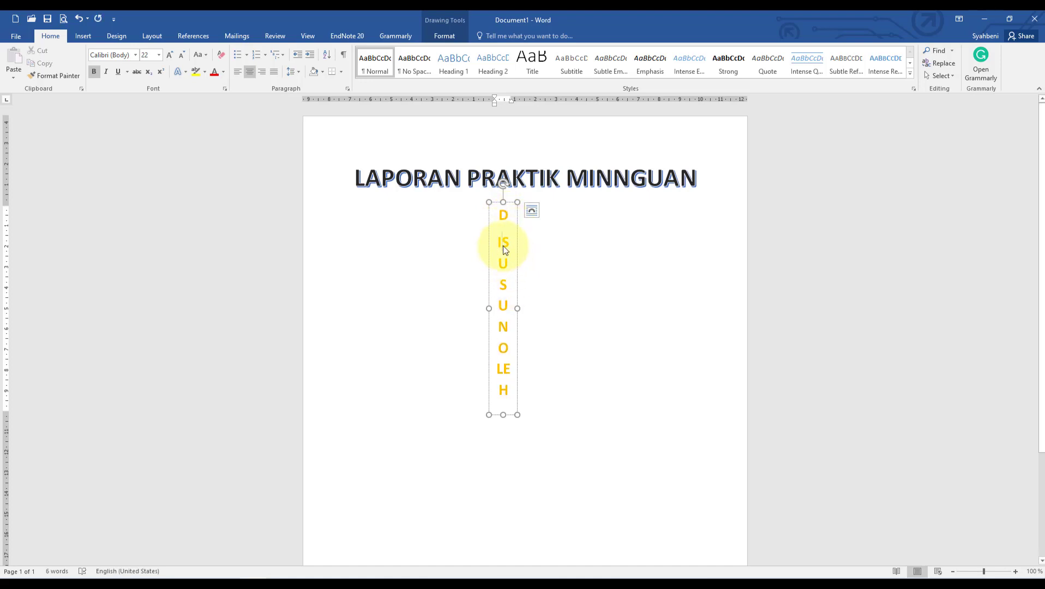
left_click(503, 246)
key("Return")
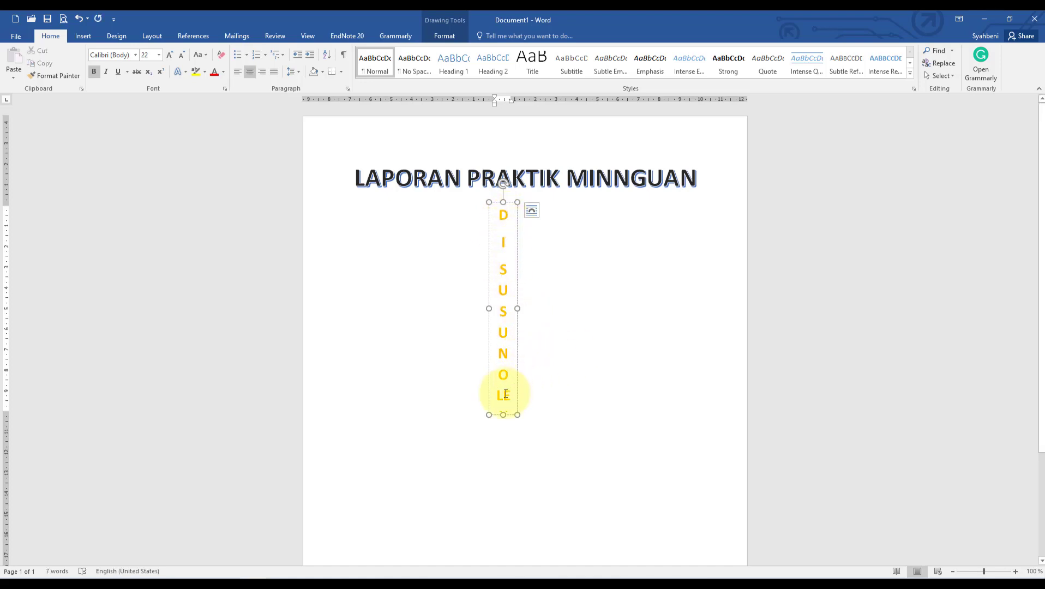
left_click(506, 398)
key("Return")
left_click(872, 369)
- Lengthen the "DISUSUN OLEH" box until all letters fit, and shift it slightly so it is centred under the title
left_click(514, 349)
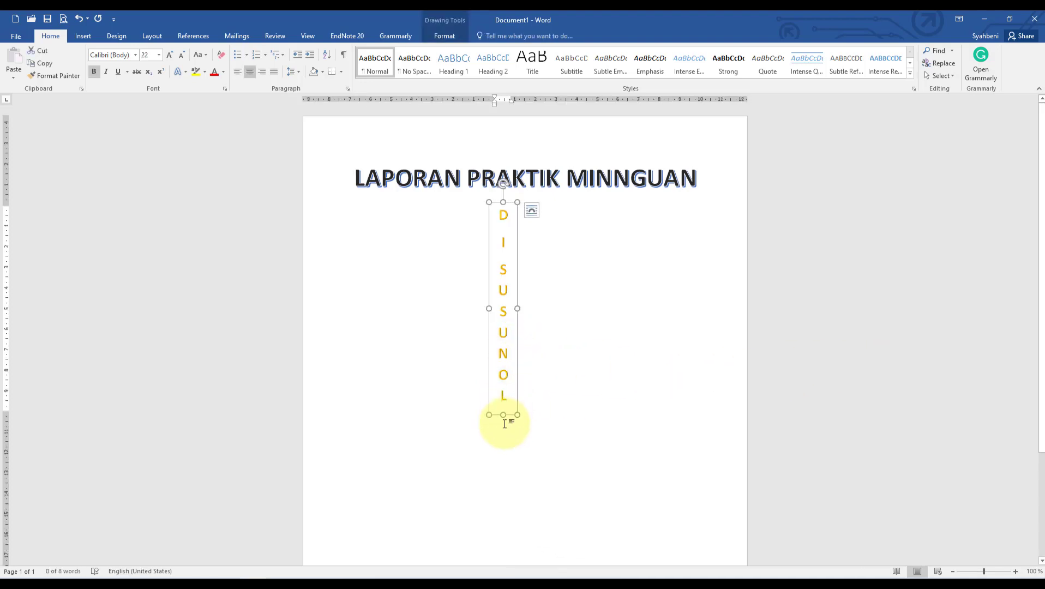
mouse_move(499, 416)
left_mouse_down()
mouse_move(503, 465)
mouse_move(499, 455)
left_mouse_up()
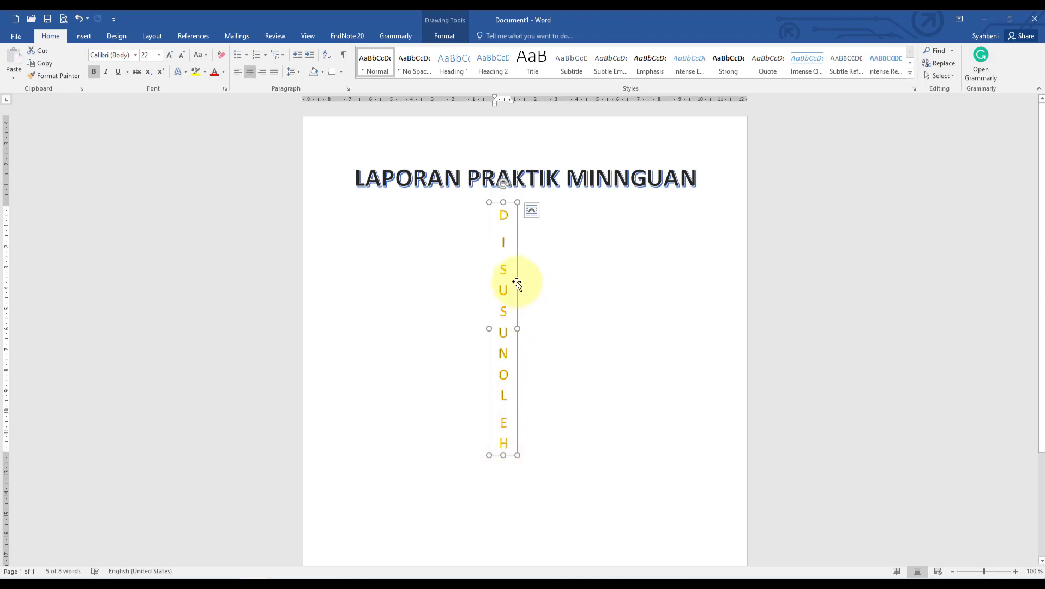
left_click_drag(517, 281, 534, 283)
left_click(522, 233)
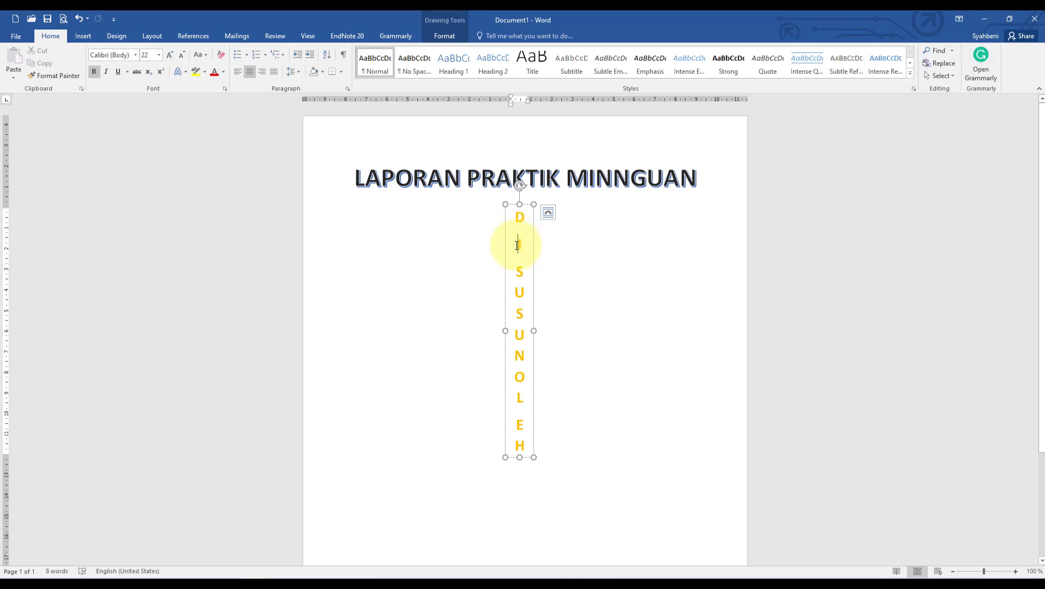
key("BackSpace")
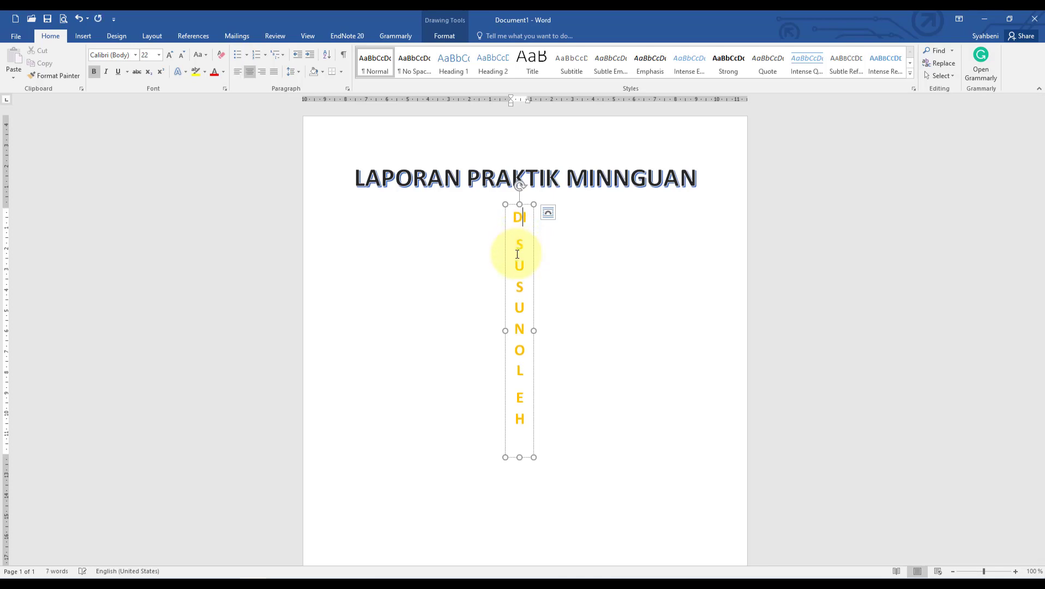
key("Return")
left_click(567, 352)
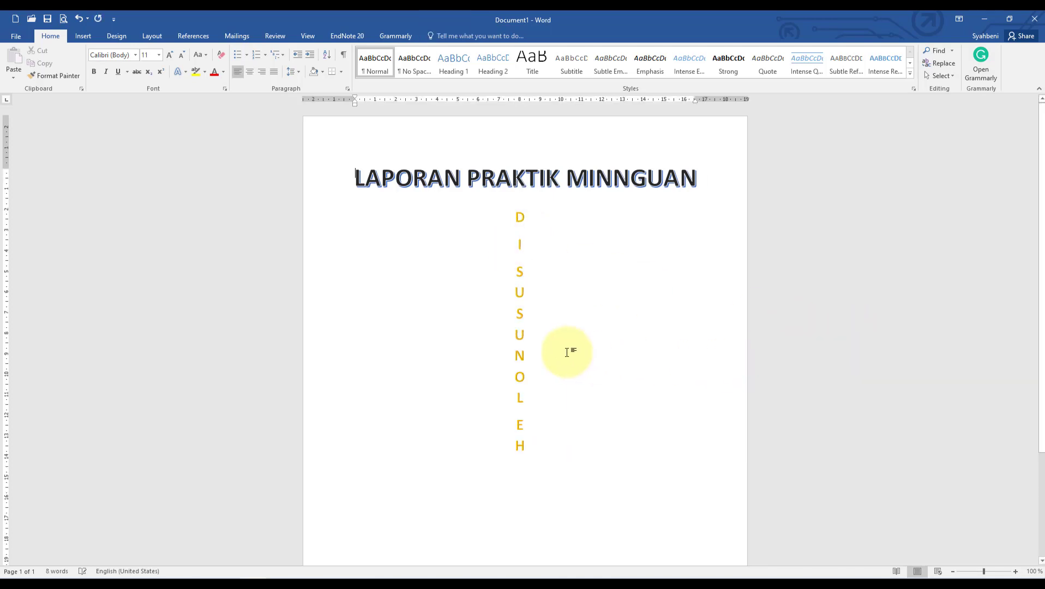
- Insert a third WordArt in the blue fill style with shadow and place it below the stacked "DISUSUN OLEH" text
scroll(649, 355, "down", 5)
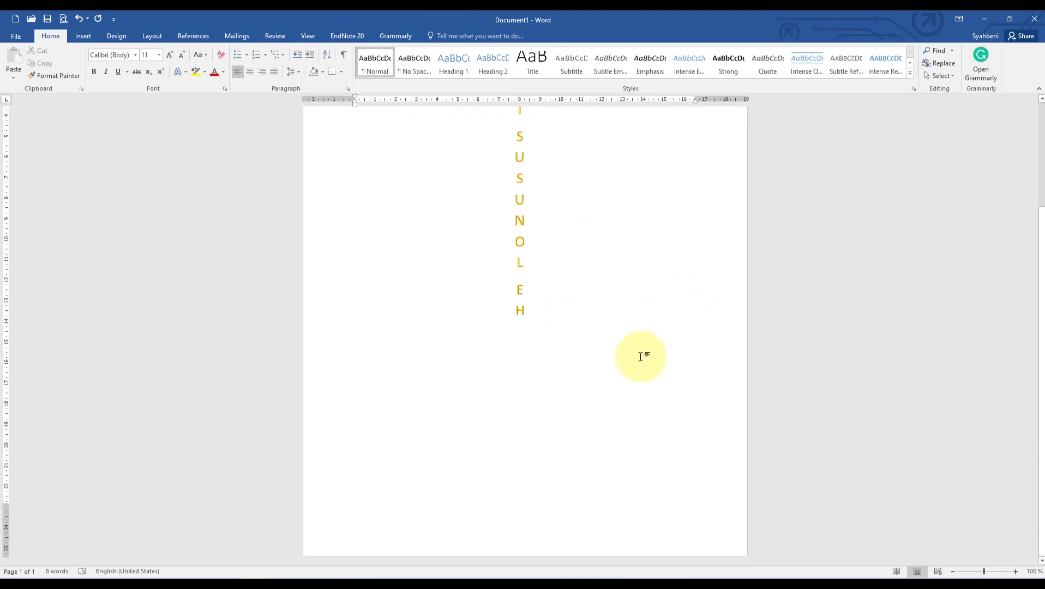
scroll(634, 360, "up", 5)
scroll(531, 342, "down", 3)
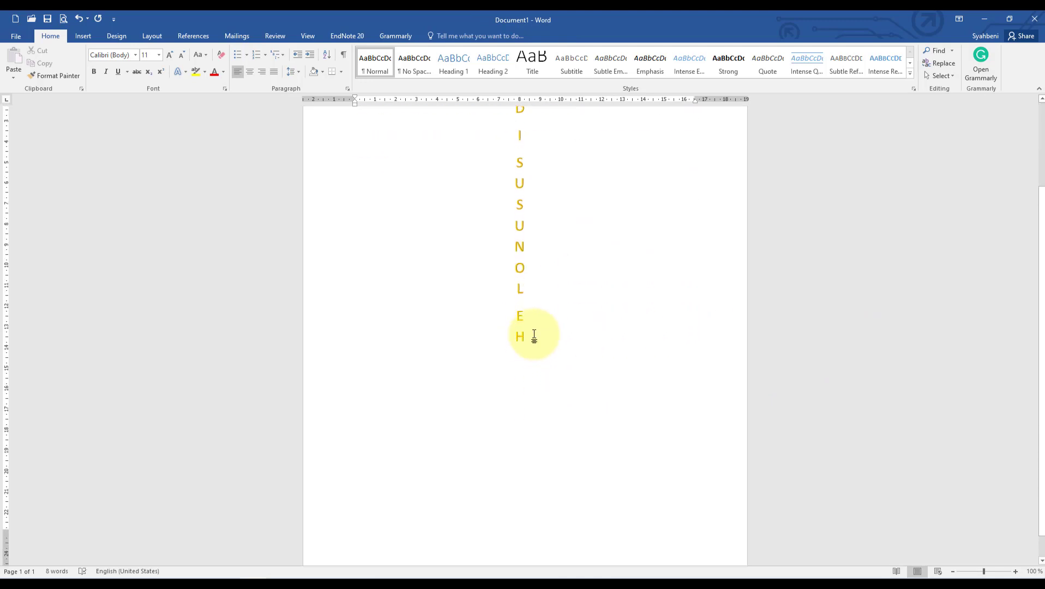
left_click(83, 36)
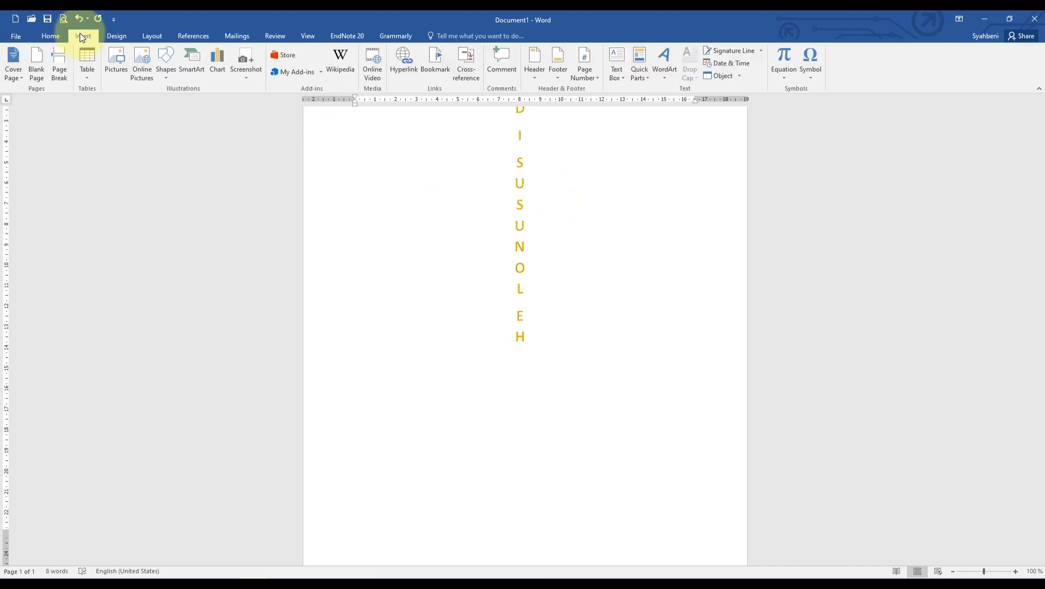
left_click(671, 80)
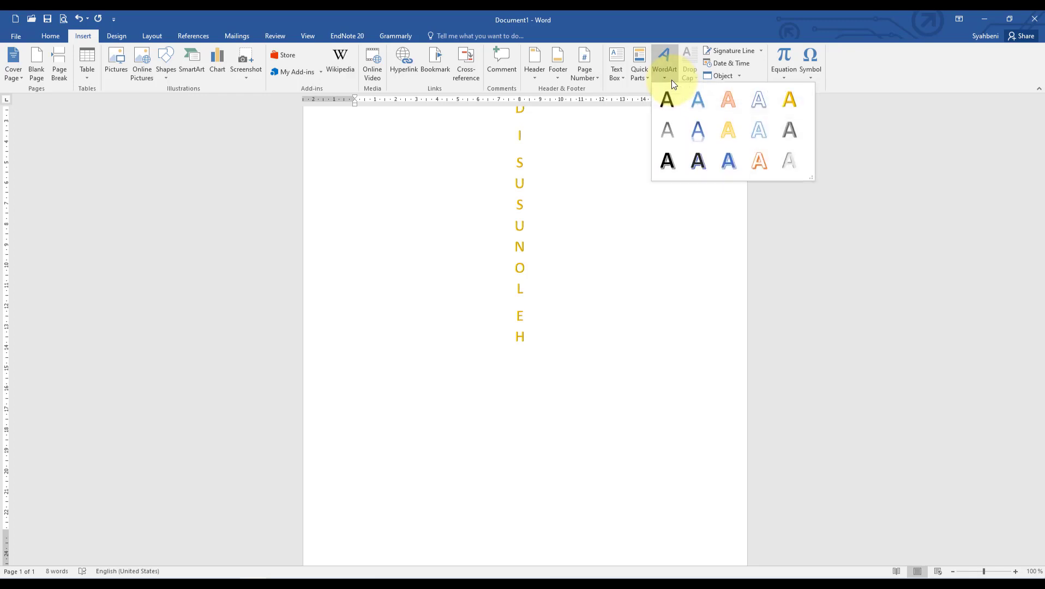
left_click(727, 161)
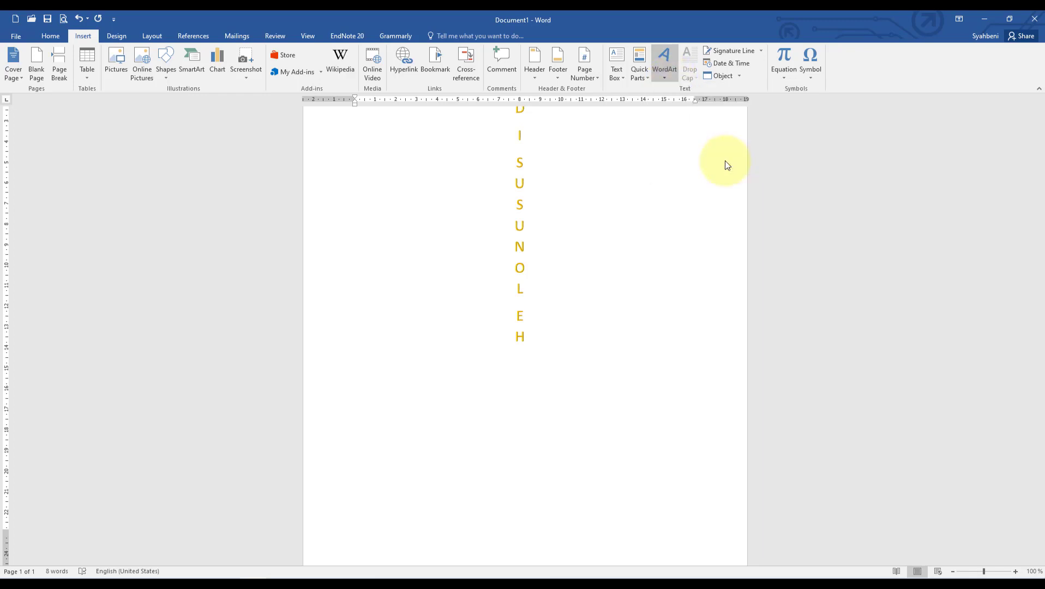
left_click_drag(463, 164, 537, 455)
- Set the "DISUSUN OLEH" WordArt's text wrapping to In Front of Text
left_click(518, 311)
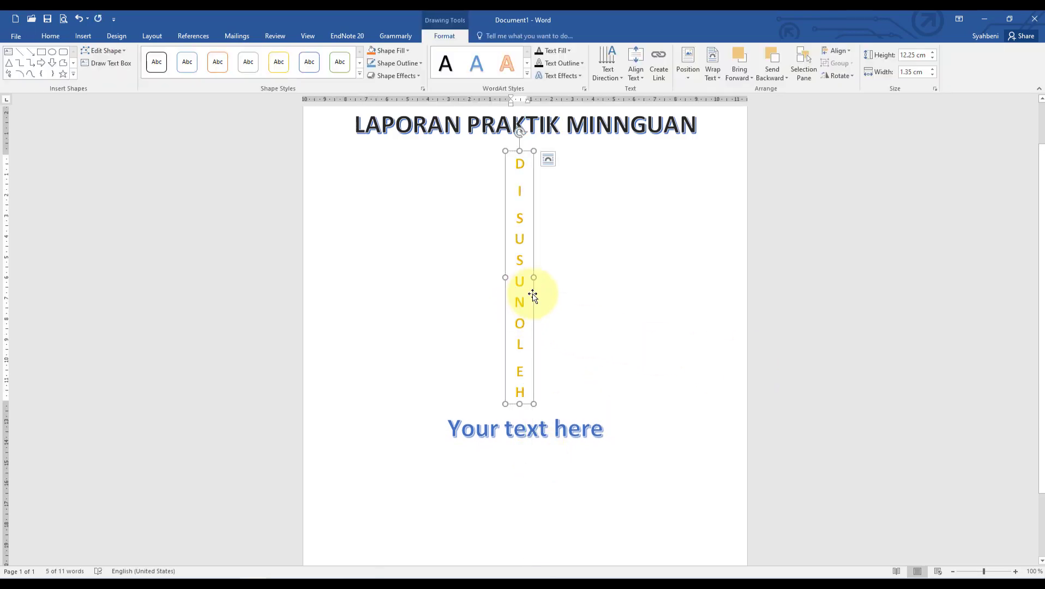
right_click(533, 294)
mouse_move(616, 452)
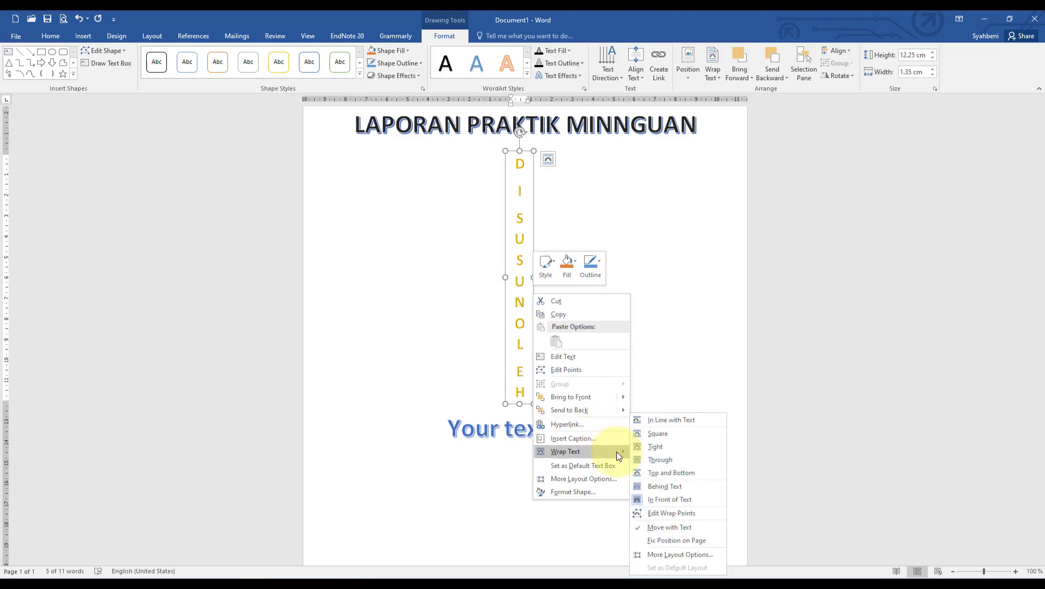
left_click(672, 500)
- Replace the blue WordArt's placeholder text with the list item "- Nama Penyusun 1"
left_click(566, 429)
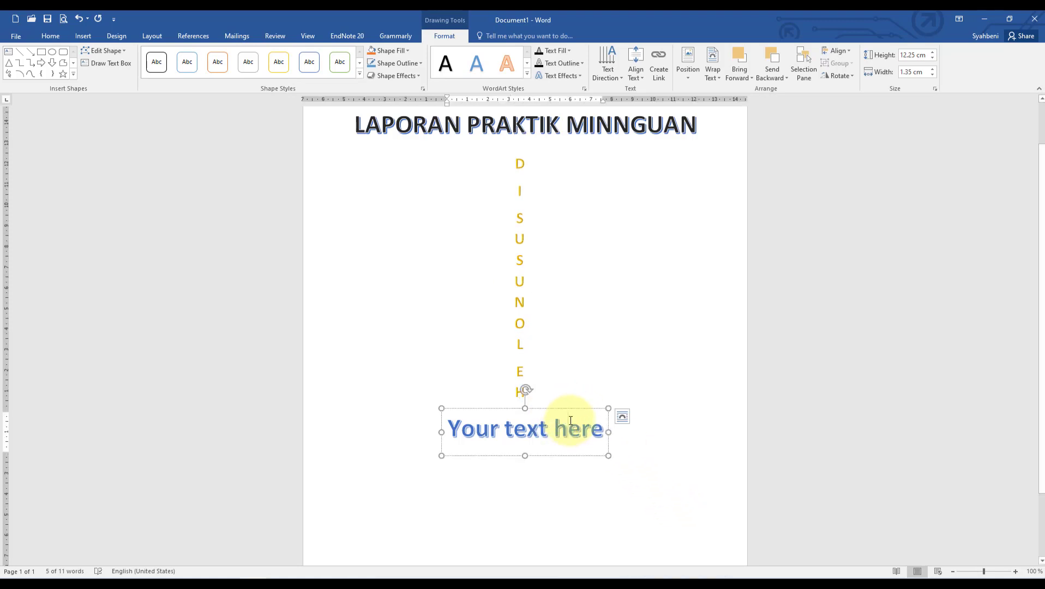
left_click(604, 431)
key("BackSpace")
key("BackSpace")
key("BackSpace")
key("BackSpace")
key("BackSpace")
key("BackSpace")
key("BackSpace")
key("BackSpace")
key("BackSpace")
key("BackSpace")
key("BackSpace")
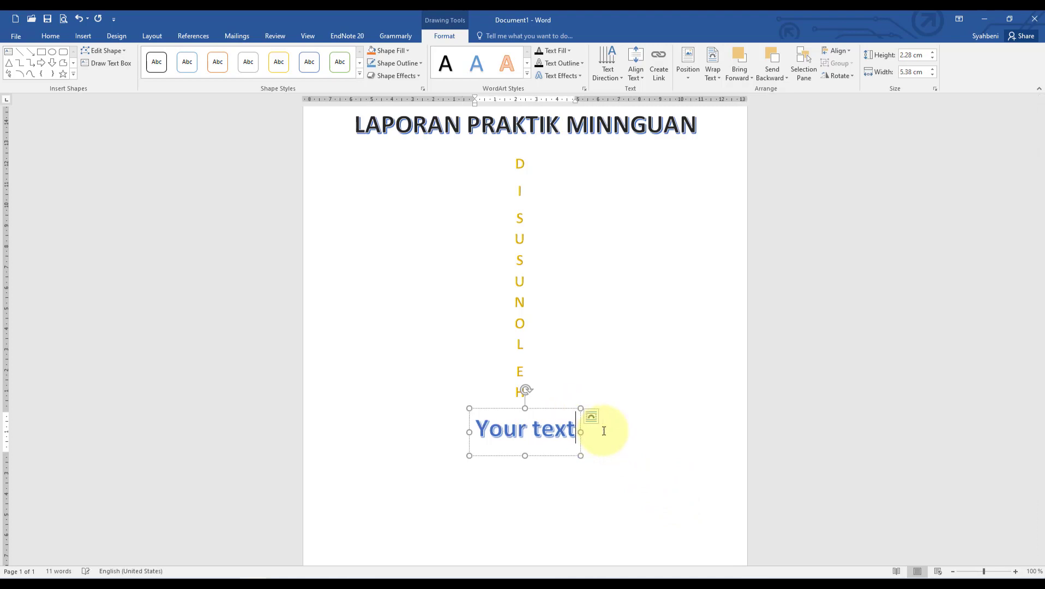
key("BackSpace")
key("BackSpace")
key("BackSpace")
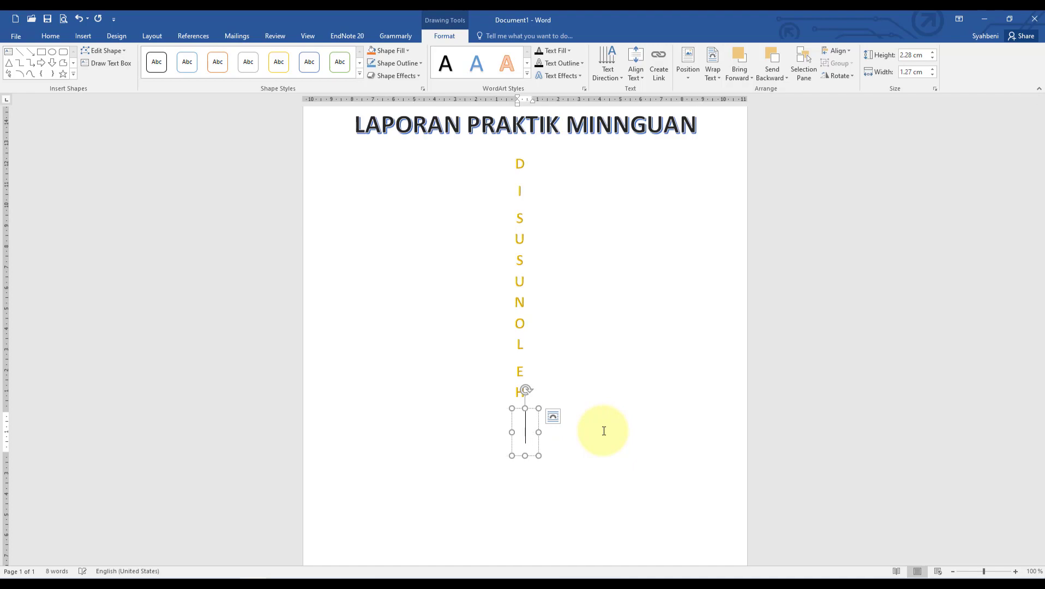
type("- ")
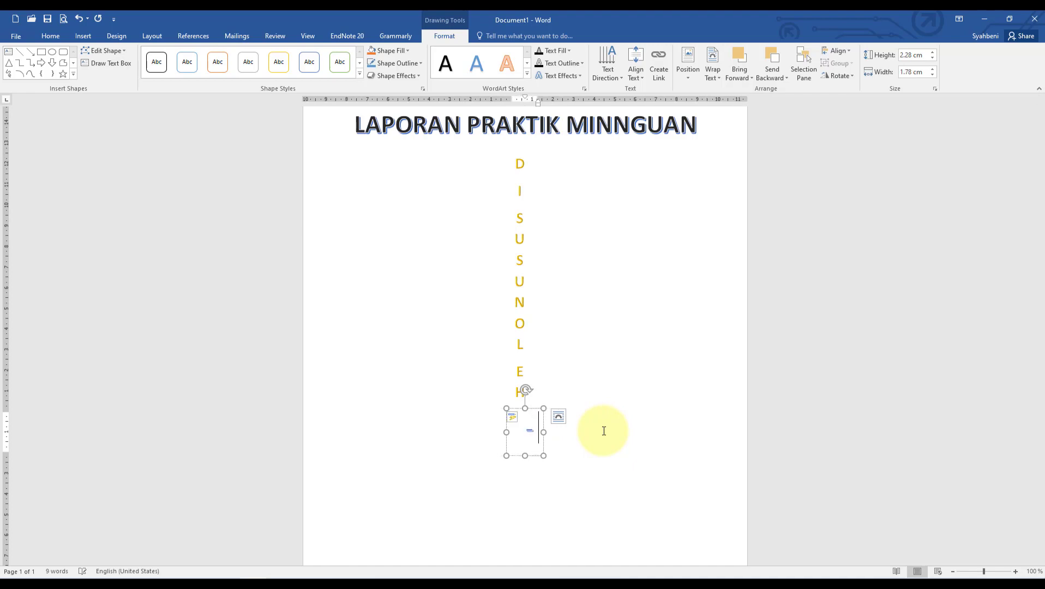
type("N")
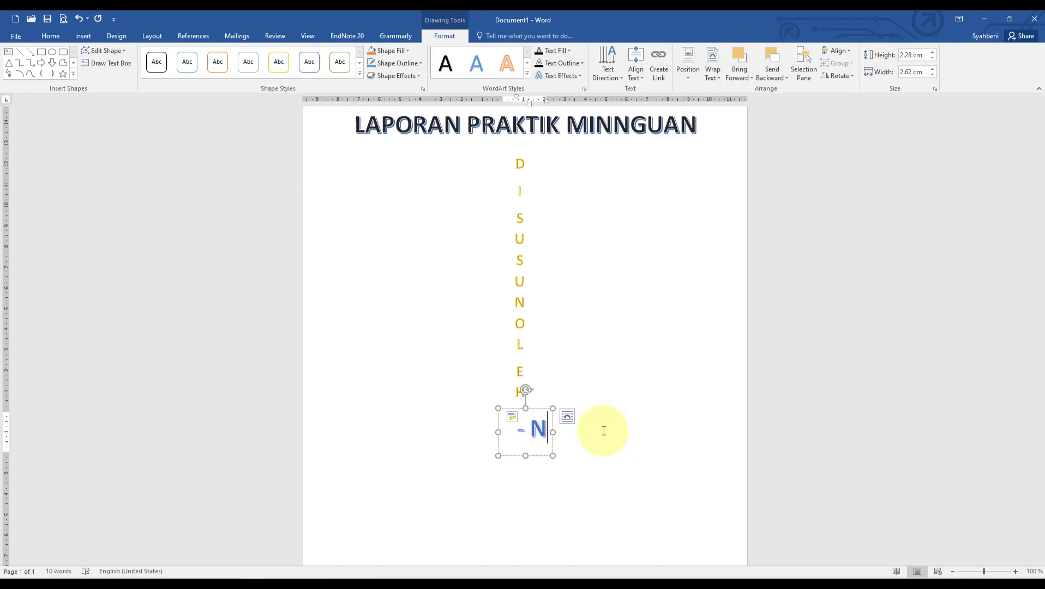
type("a")
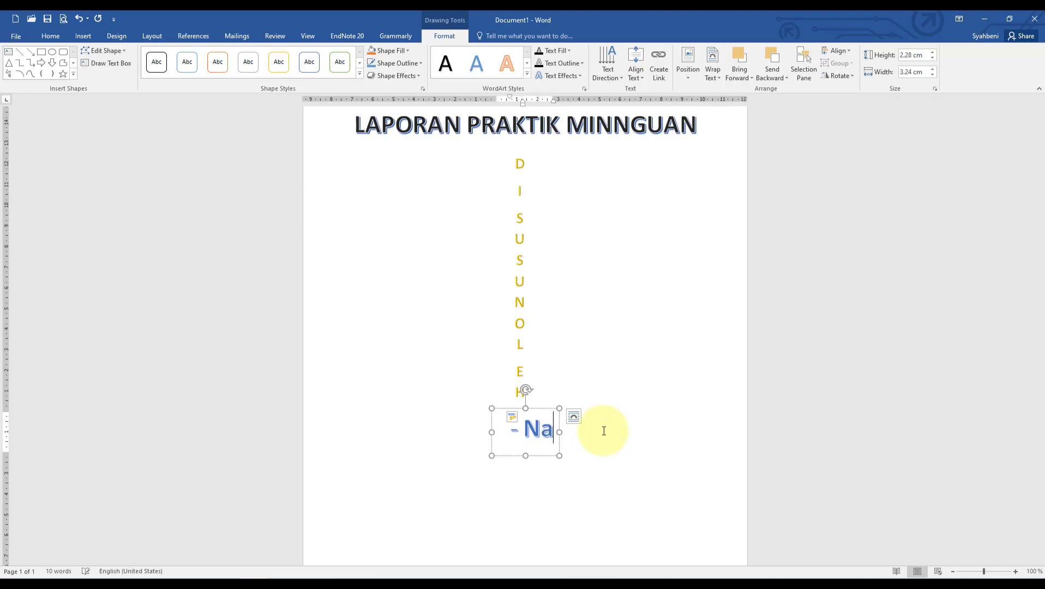
type("ma Pe")
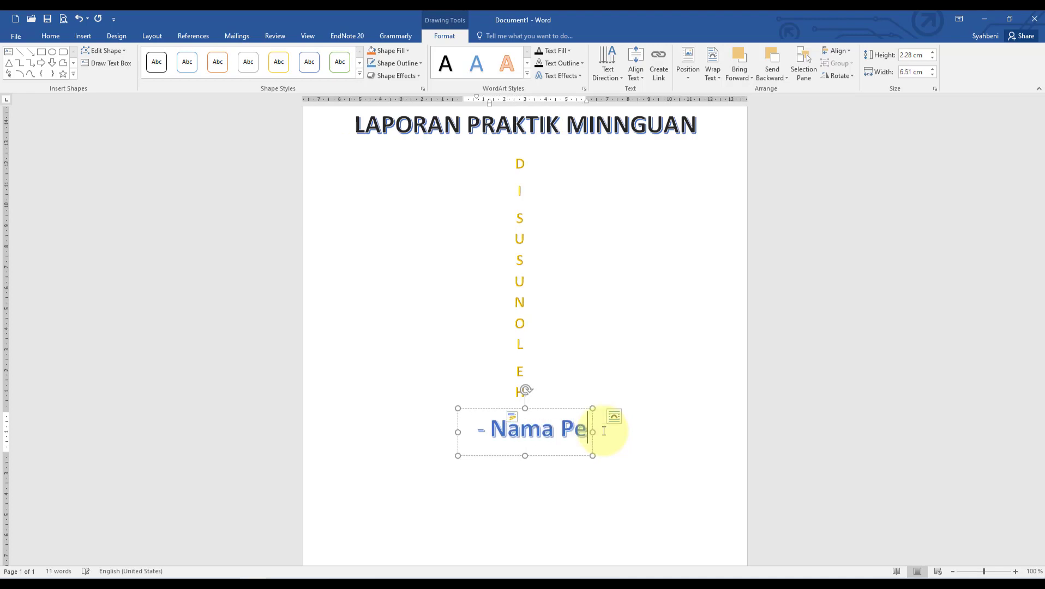
type("nyusun")
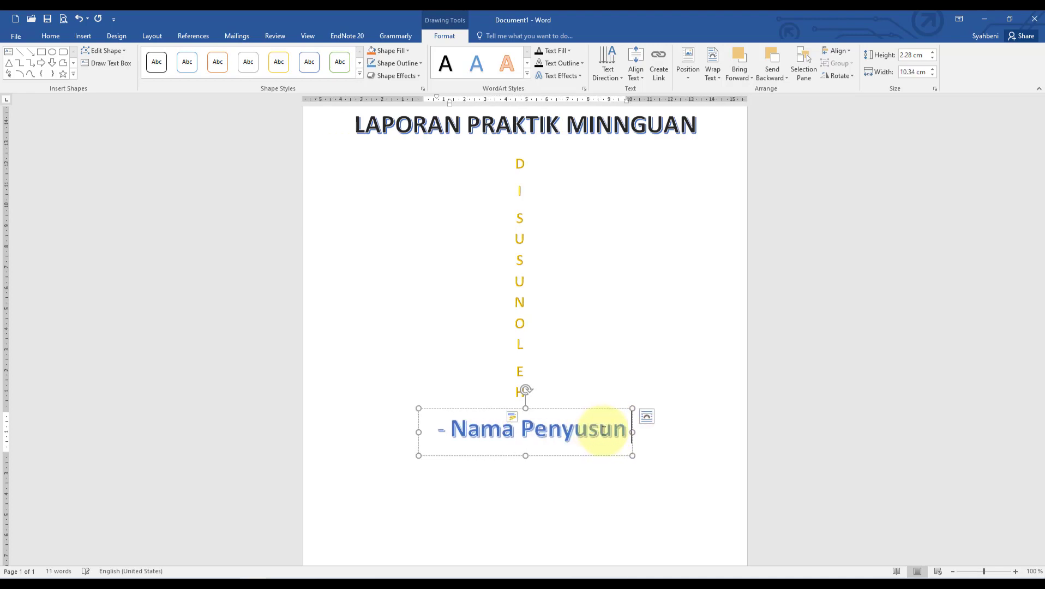
type(" 1")
left_click(779, 406)
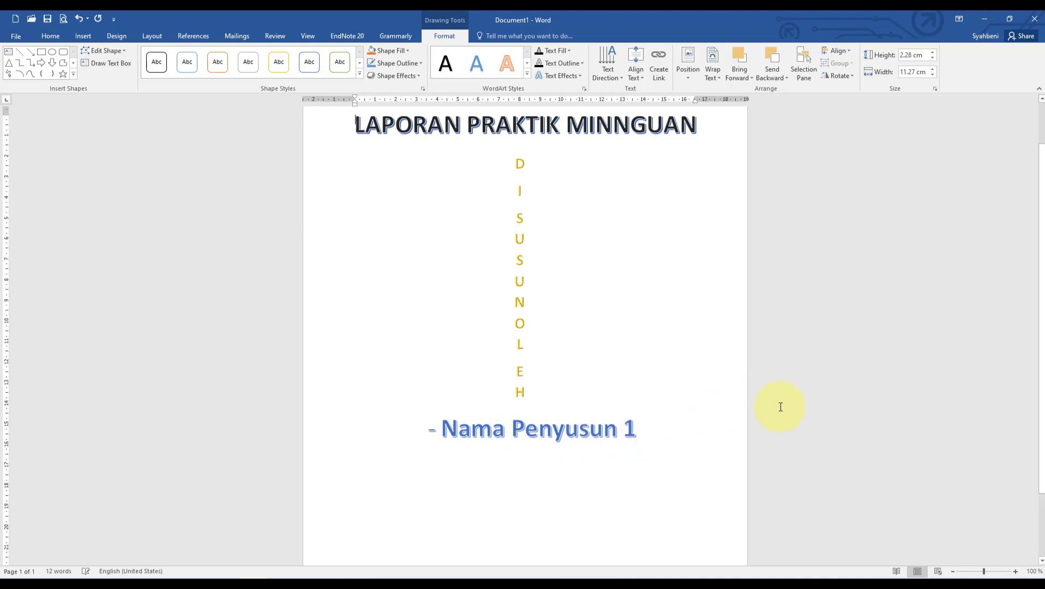
left_click(581, 421)
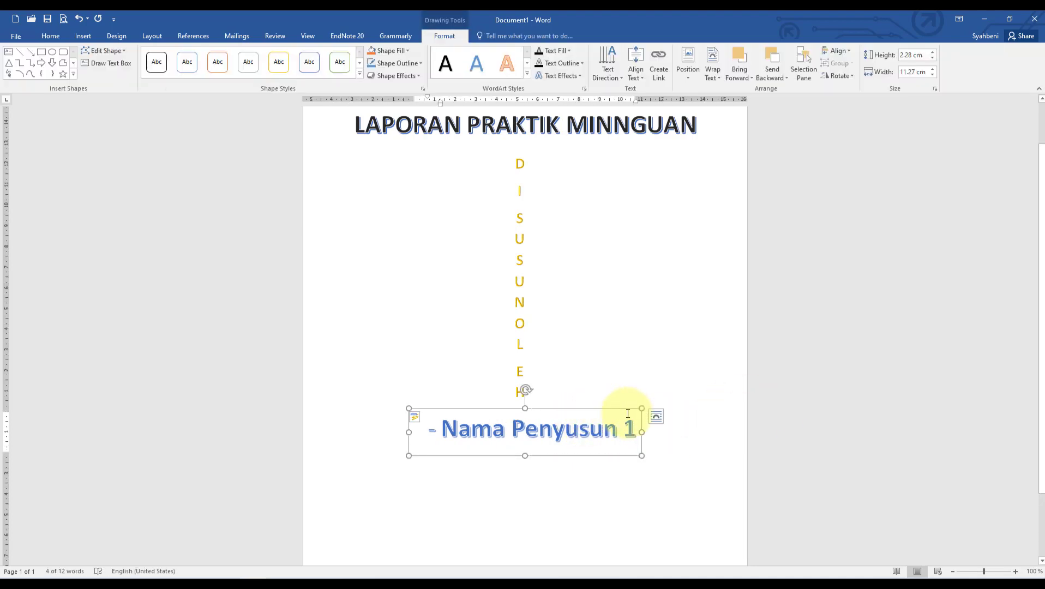
key("ctrl+v")
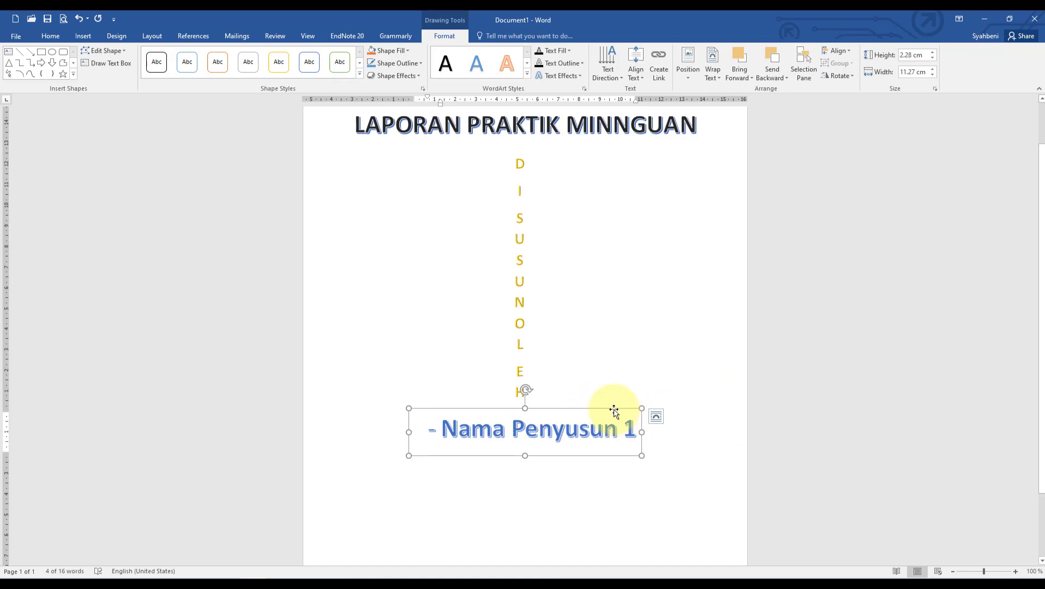
left_click_drag(614, 412, 616, 443)
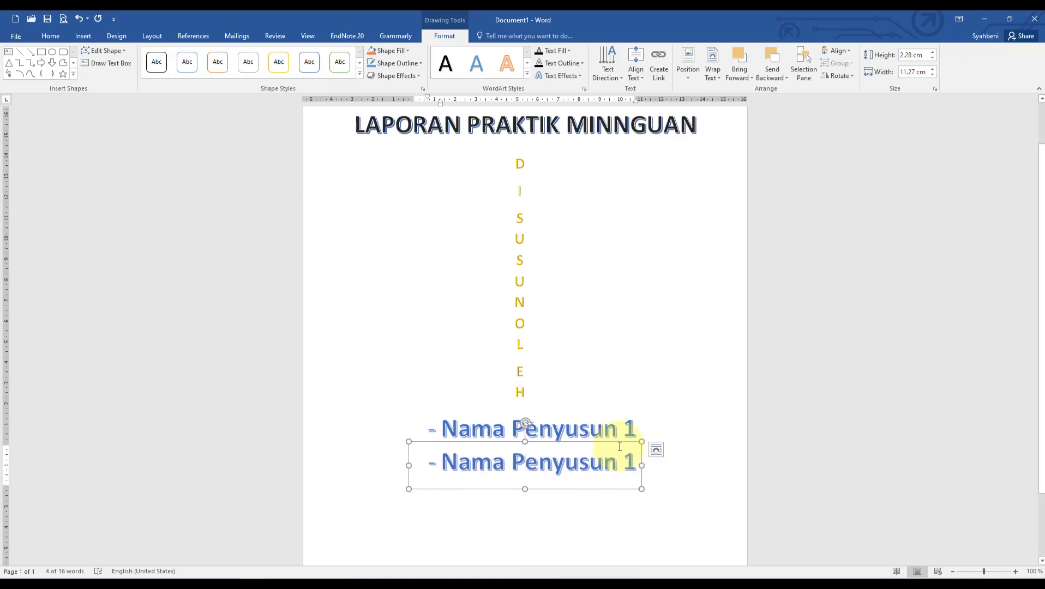
key("ctrl+z")
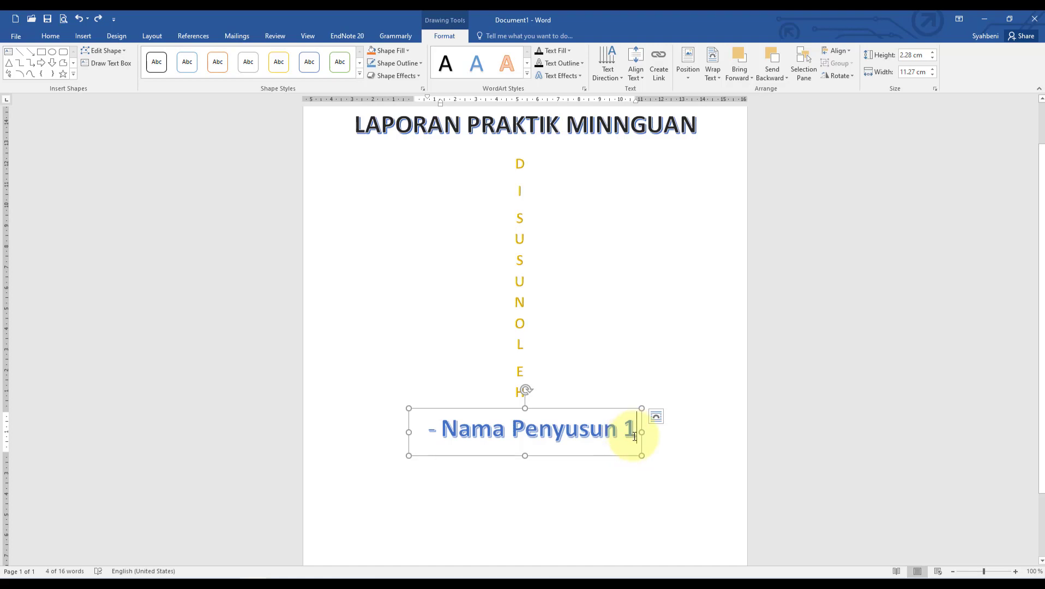
- Add a second line "- Nama Penyusun 2" below the first author line in the blue WordArt
key("Return")
type("-")
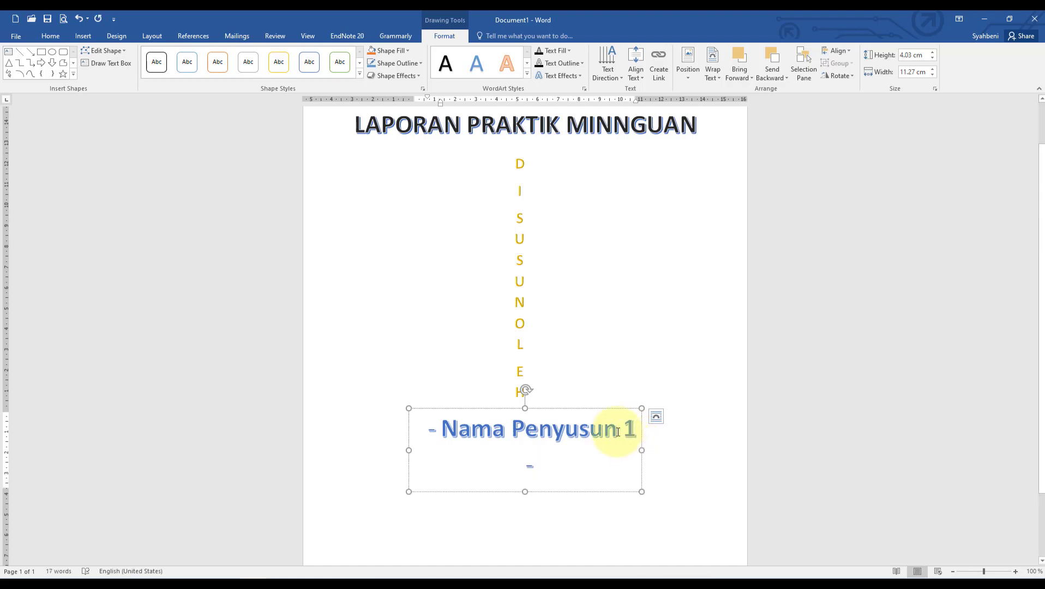
type(" nama")
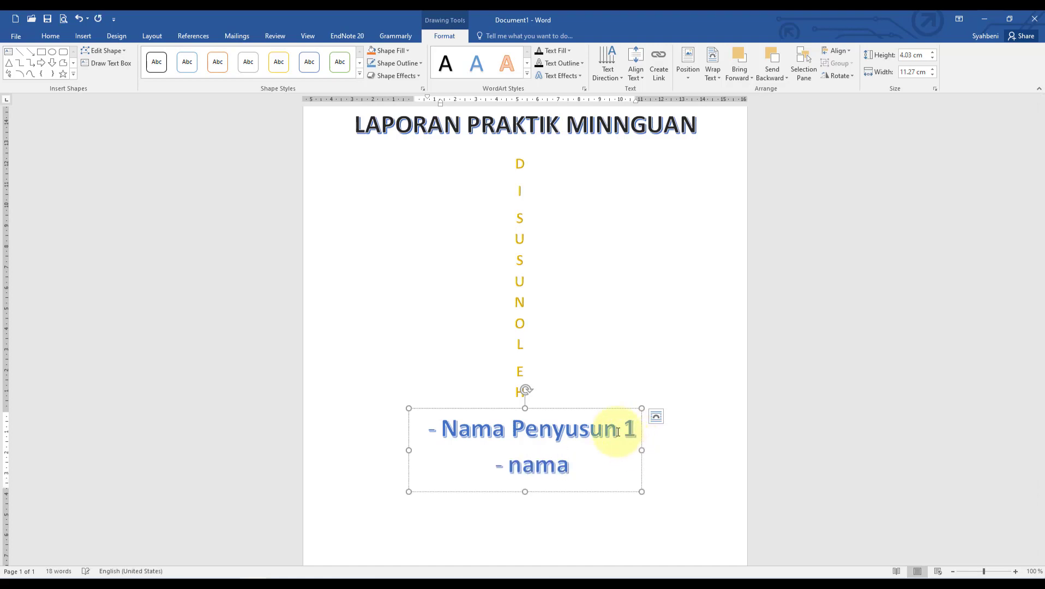
key("BackSpace")
key("BackSpace")
key("BackSpace")
key("BackSpace")
type("NAMA")
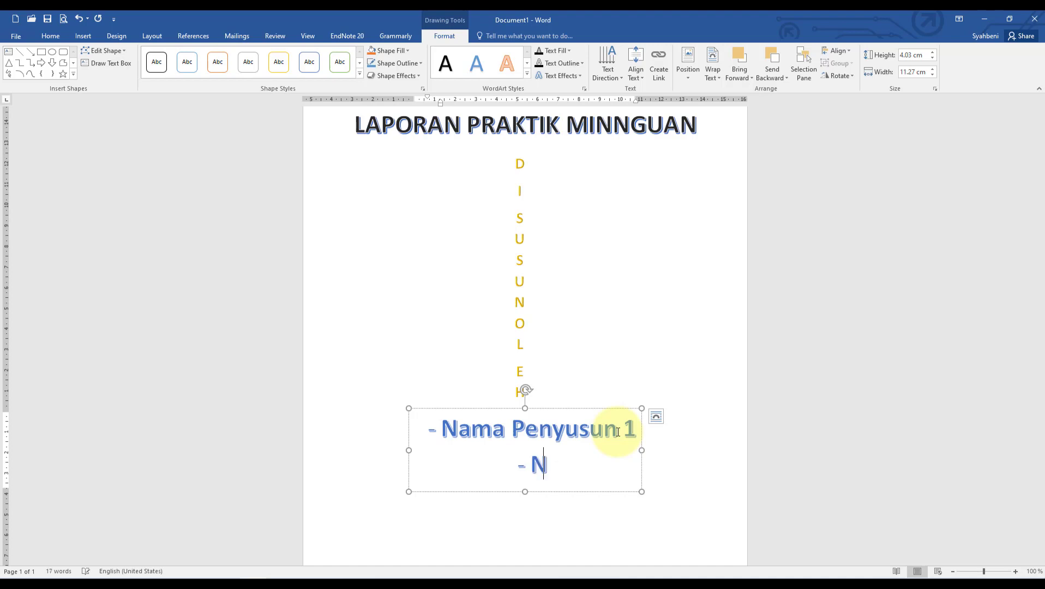
key("BackSpace")
key("BackSpace")
key("BackSpace")
key("BackSpace")
type("Nama Penyusu")
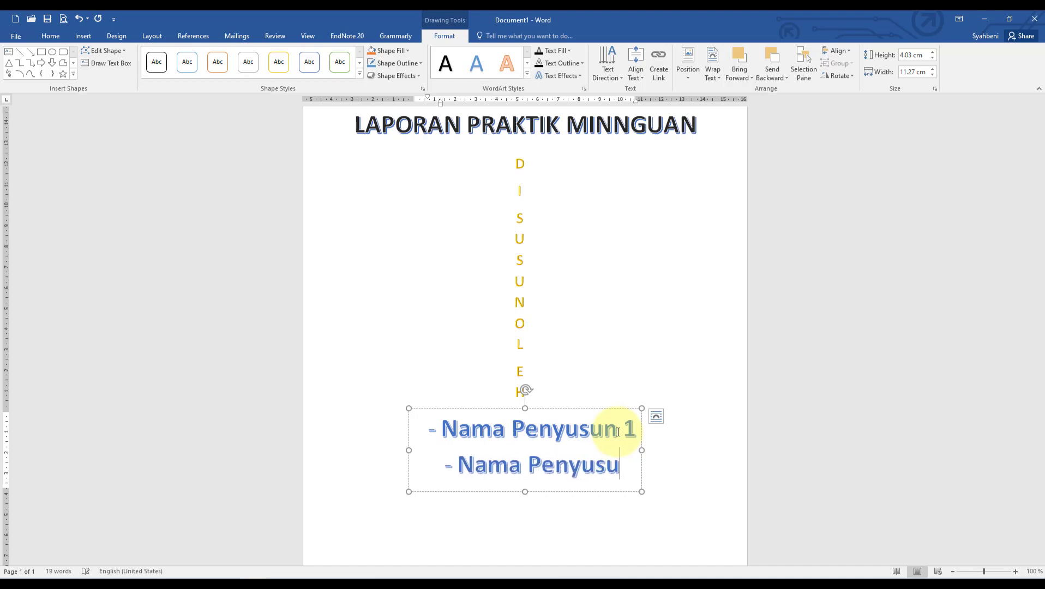
type("n")
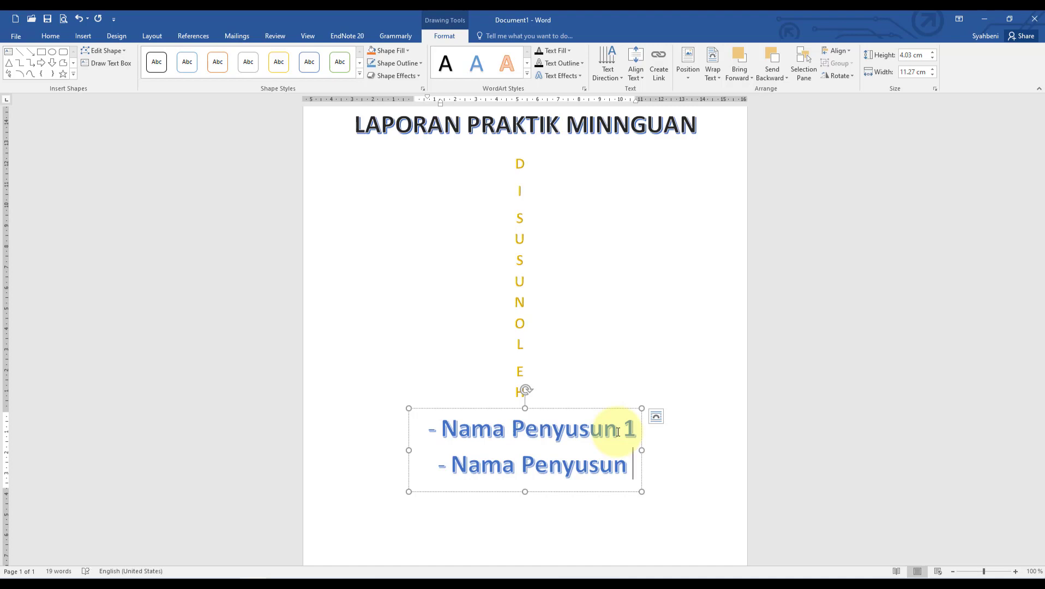
type(" 2")
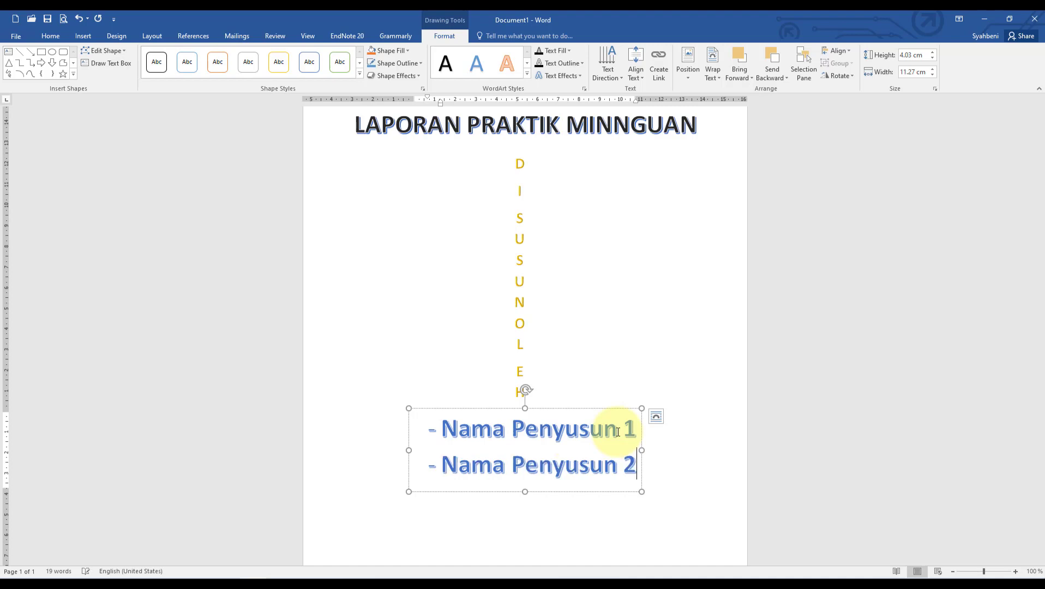
- Add a third line "- dst" to the author list and deselect the WordArt
key("Return")
type("- ")
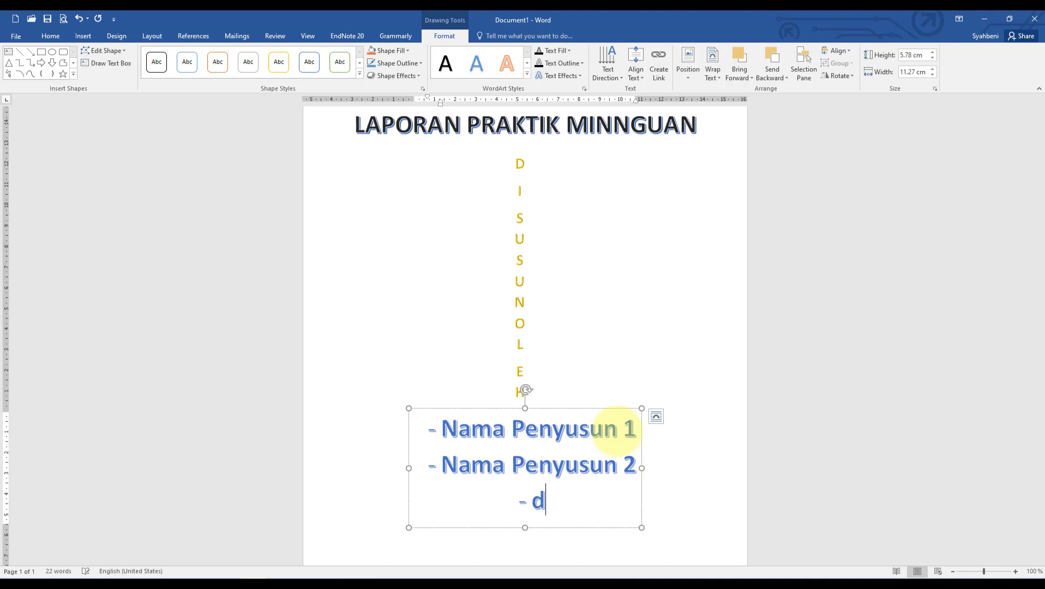
type("dst")
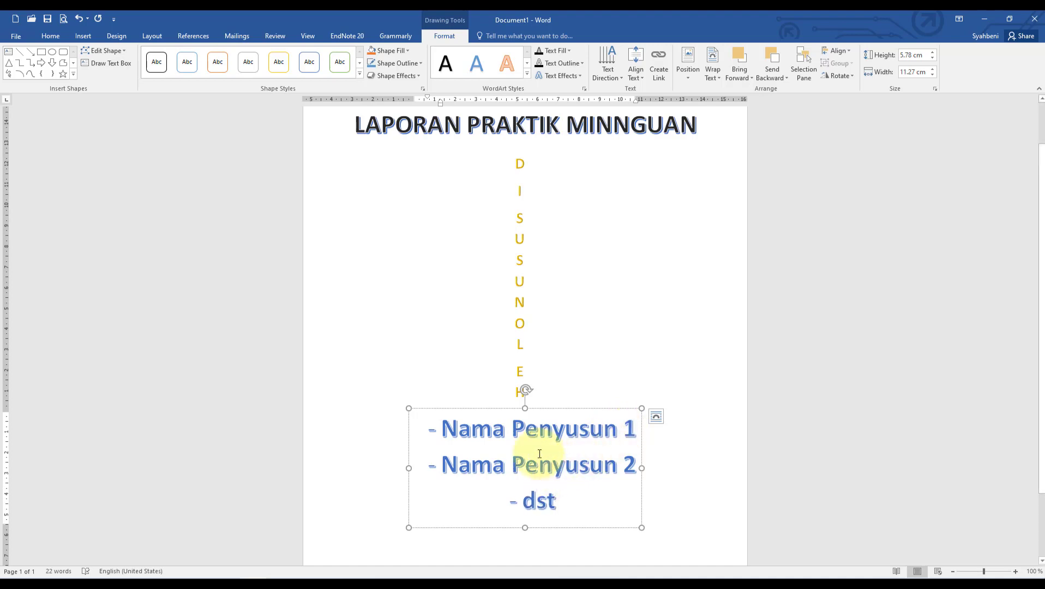
left_click(875, 441)
scroll(818, 457, "down", 2)
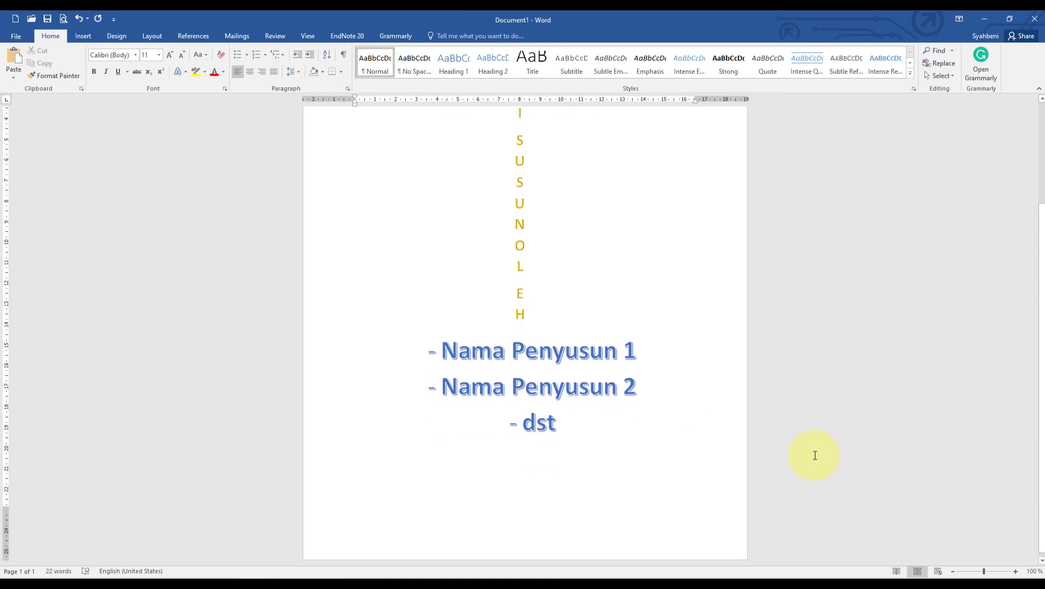
scroll(649, 396, "up", 4)
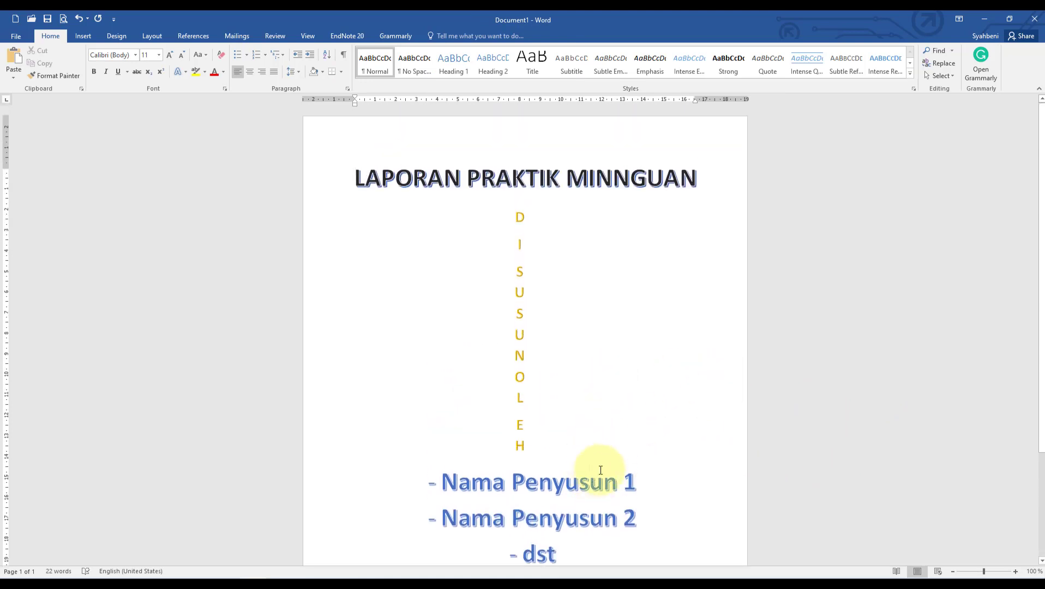
left_click_drag(602, 472, 607, 461)
left_click(791, 413)
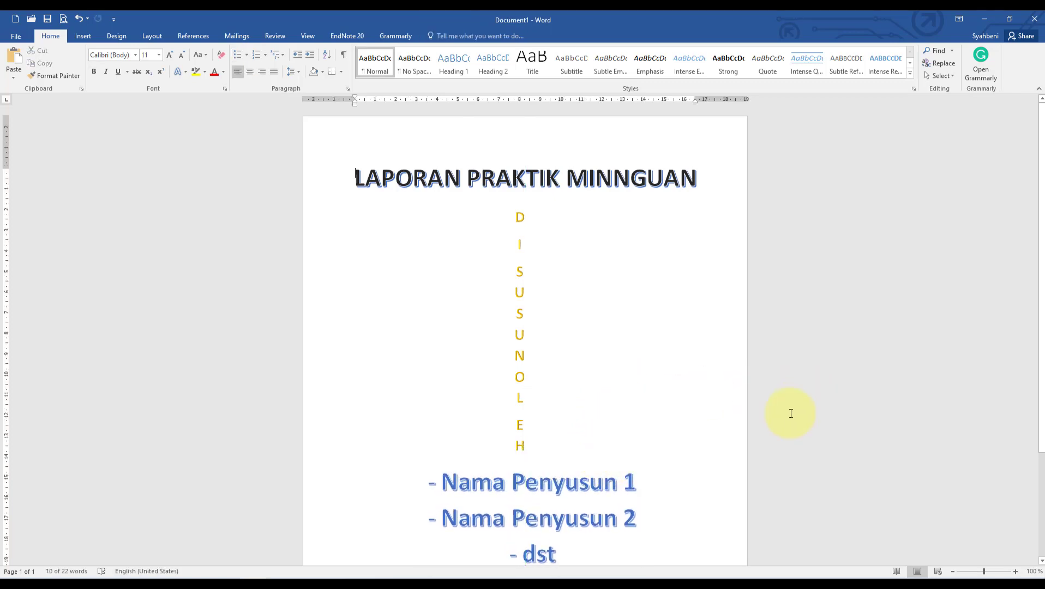
scroll(785, 414, "down", 1)
scroll(780, 416, "up", 1)
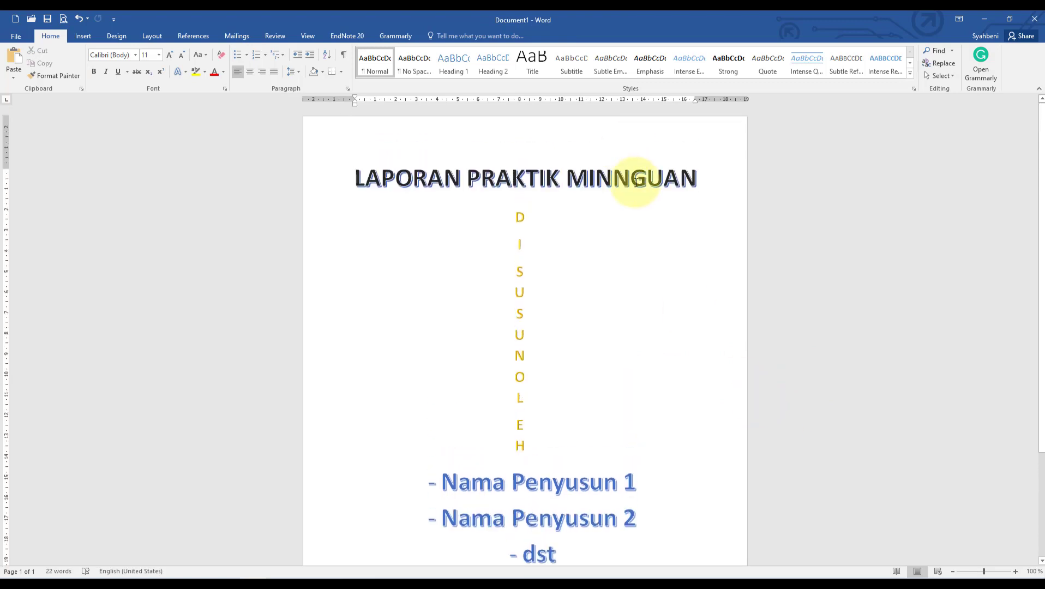
- Copy the "LAPORAN PRAKTIK MINNGUAN" title WordArt and paste a duplicate with its source formatting kept
left_click(632, 175)
left_click(640, 158)
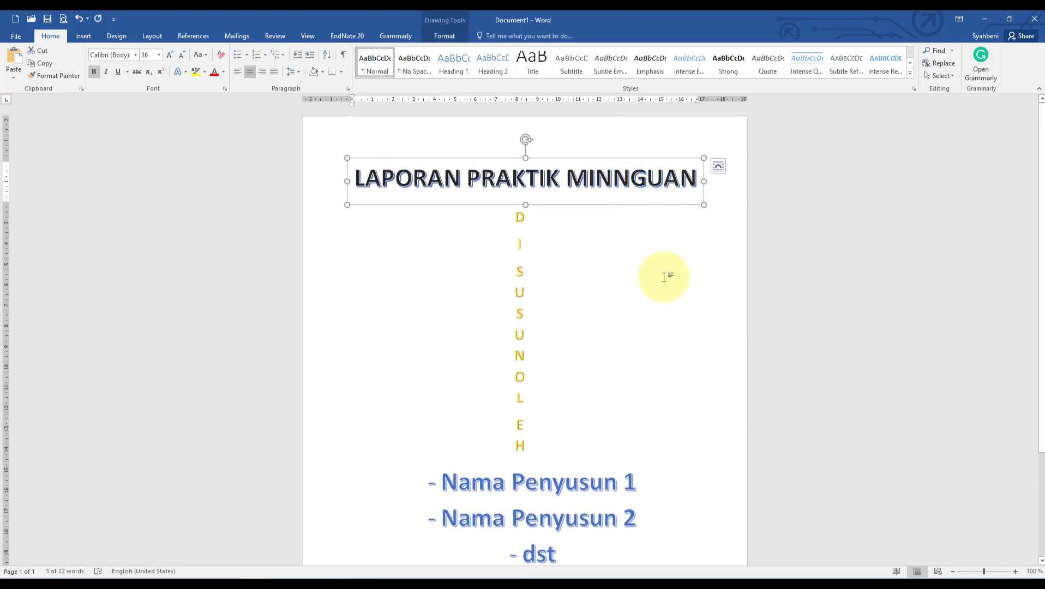
right_click(653, 207)
left_click(669, 226)
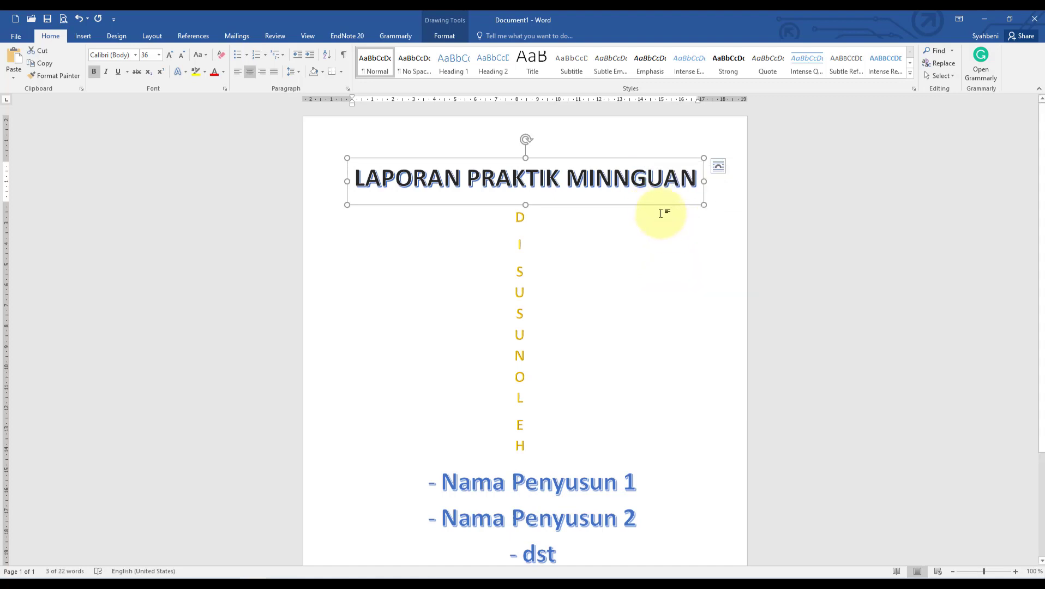
right_click(660, 208)
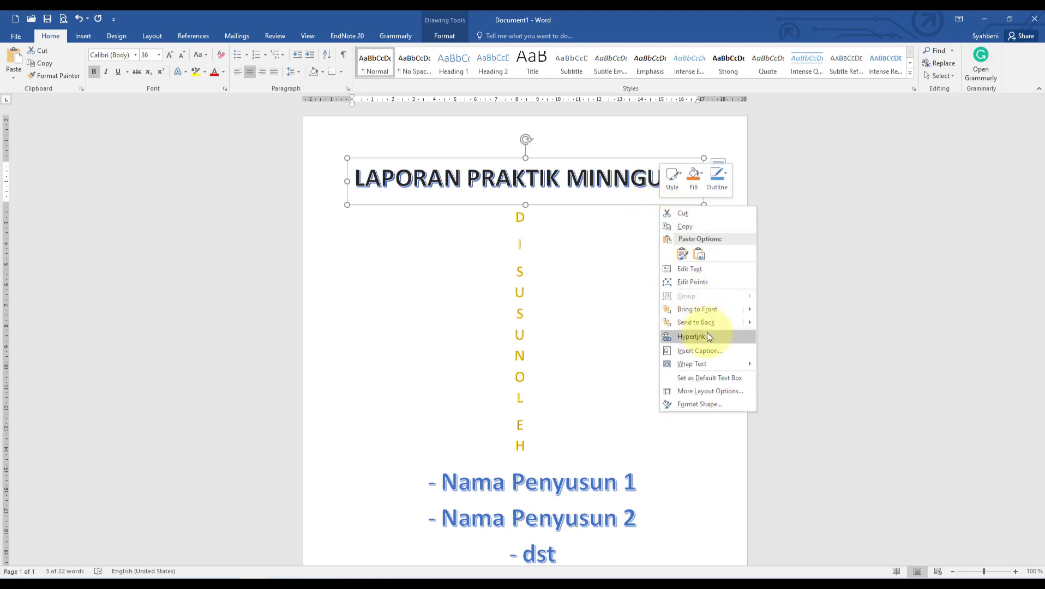
mouse_move(710, 326)
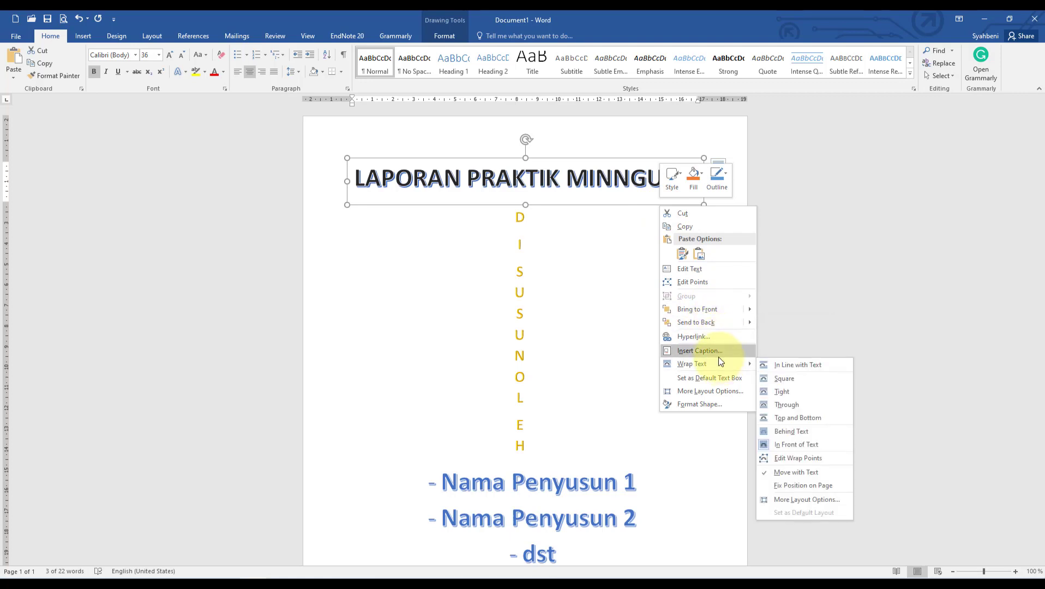
left_click(683, 256)
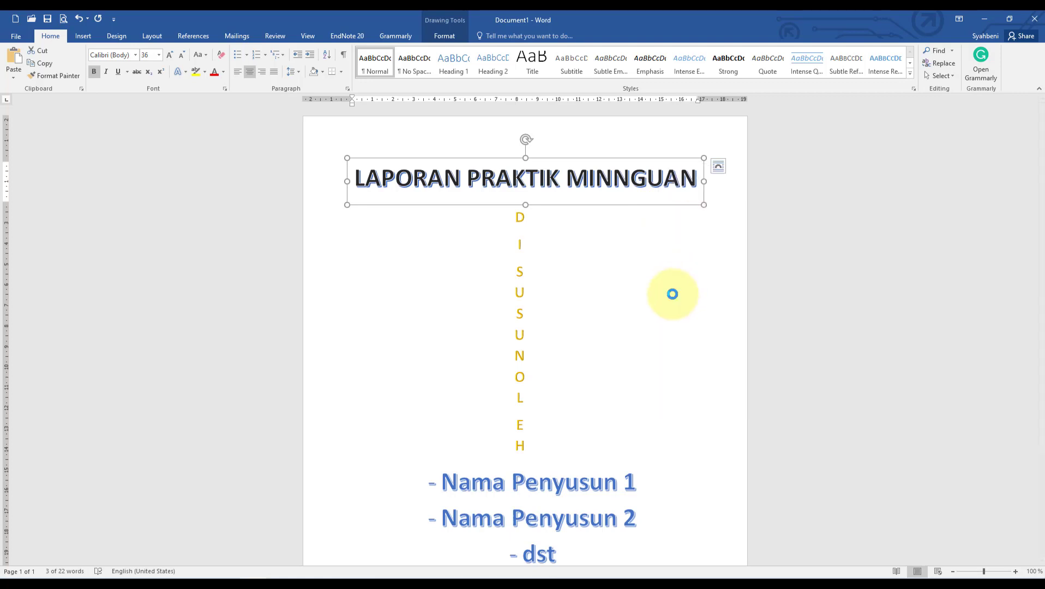
- Move the duplicated title WordArt below the "- dst" line, near the lower edge of the page
left_click_drag(647, 214, 623, 550)
scroll(762, 439, "down", 3)
scroll(762, 440, "down", 1)
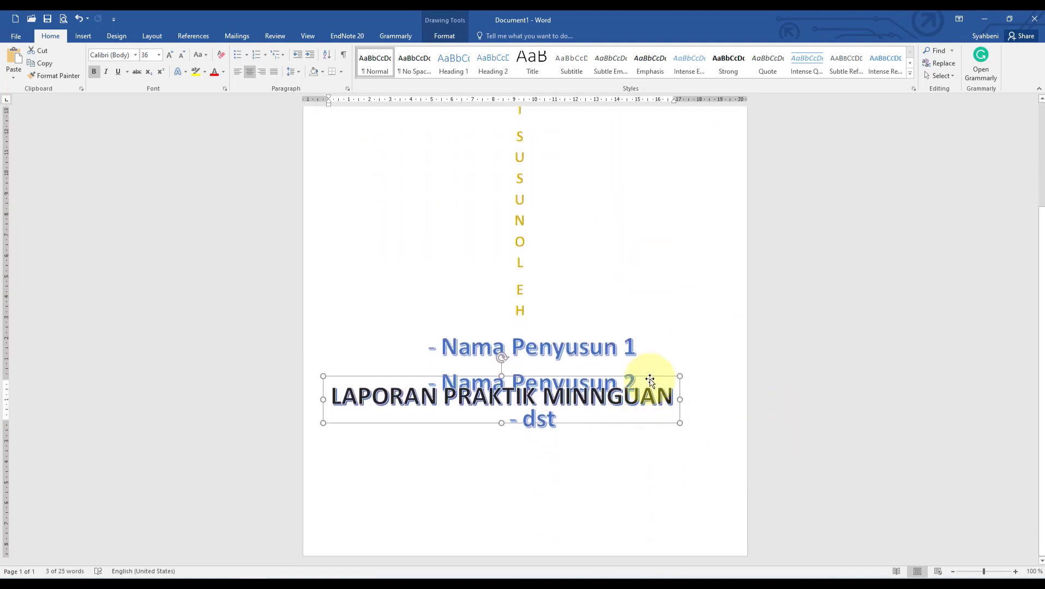
left_click_drag(651, 381, 668, 484)
- Replace the duplicated WordArt's text with "TAHUN AJARAN 2022/2023" and deselect it
left_click(691, 503)
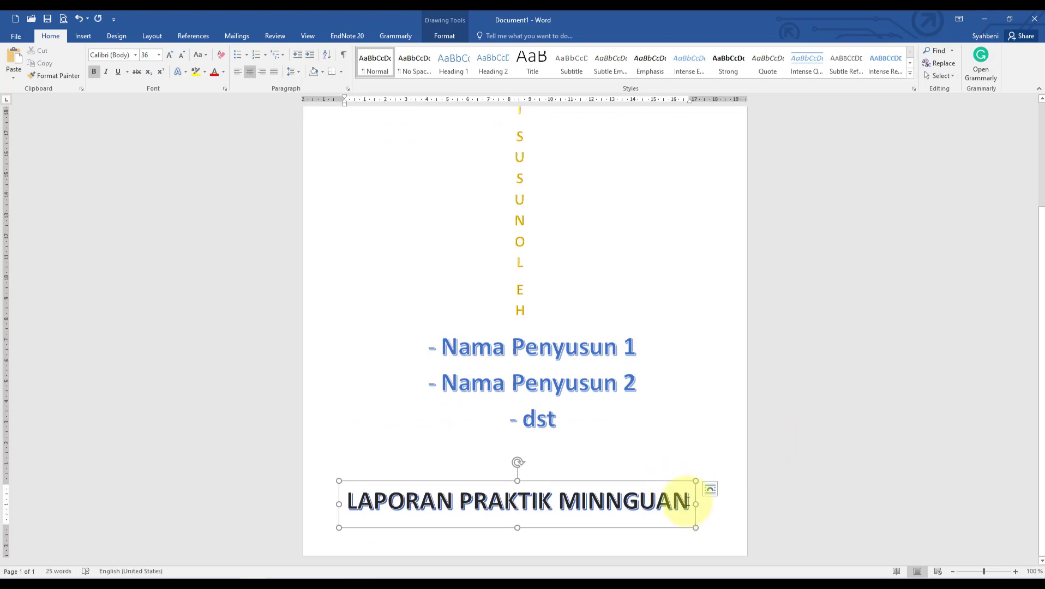
key("BackSpace")
key("BackSpace")
key("BackSpace")
key("BackSpace")
key("BackSpace")
key("BackSpace")
key("BackSpace")
key("BackSpace")
key("BackSpace")
key("BackSpace")
key("BackSpace")
key("BackSpace")
key("BackSpace")
key("BackSpace")
key("BackSpace")
key("BackSpace")
key("BackSpace")
key("BackSpace")
key("BackSpace")
key("BackSpace")
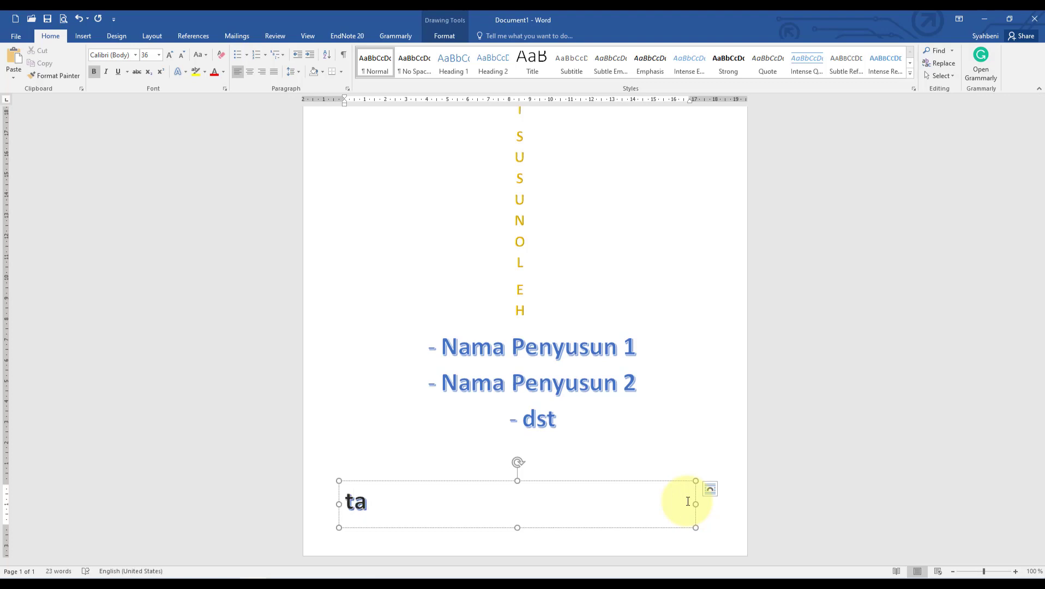
type("TAH")
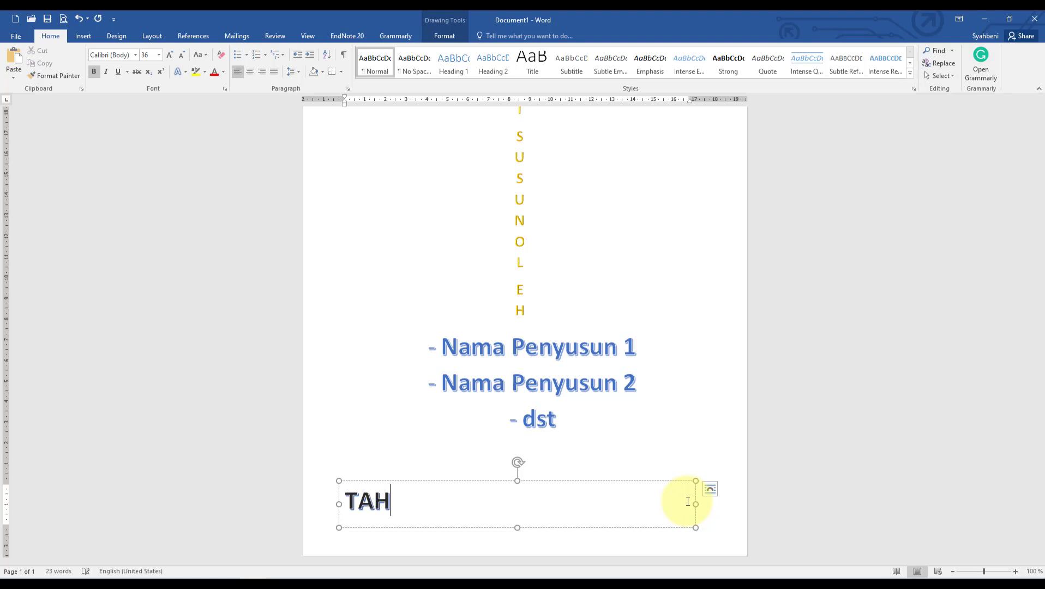
type("UN AJA")
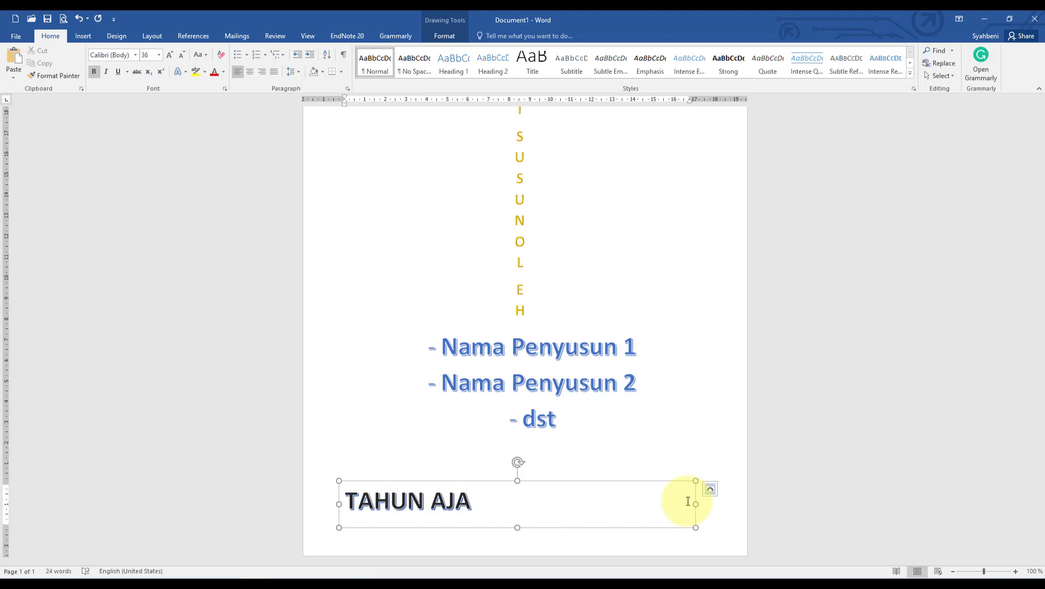
type("RAN 2")
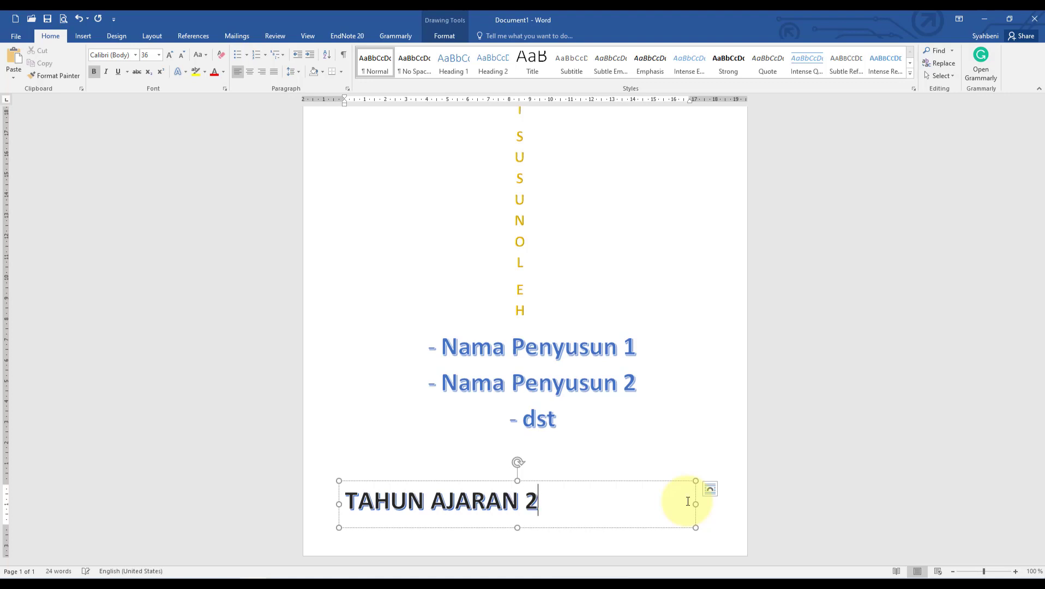
type("022/")
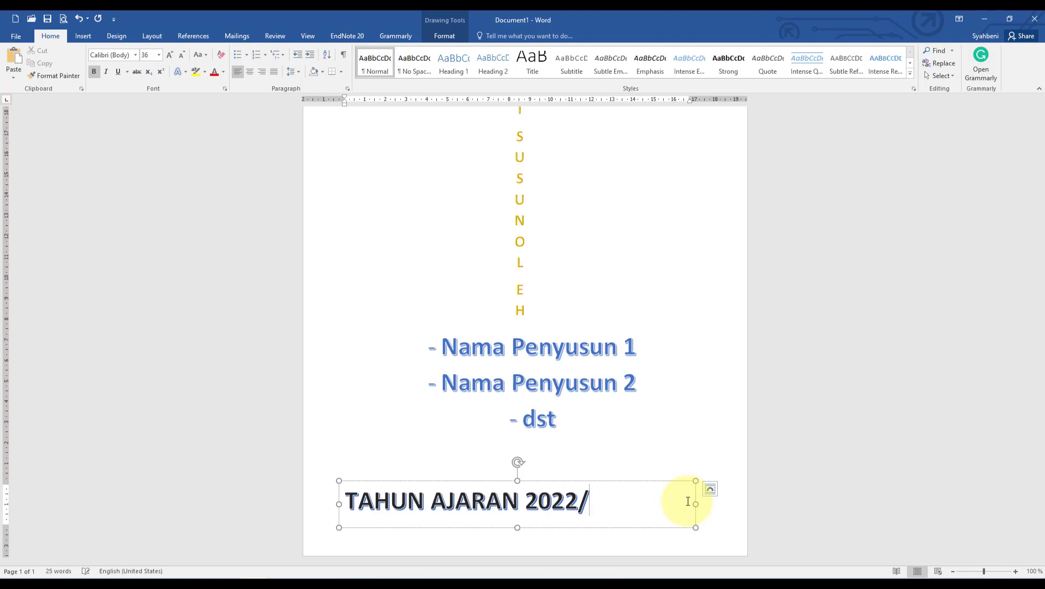
type("2023")
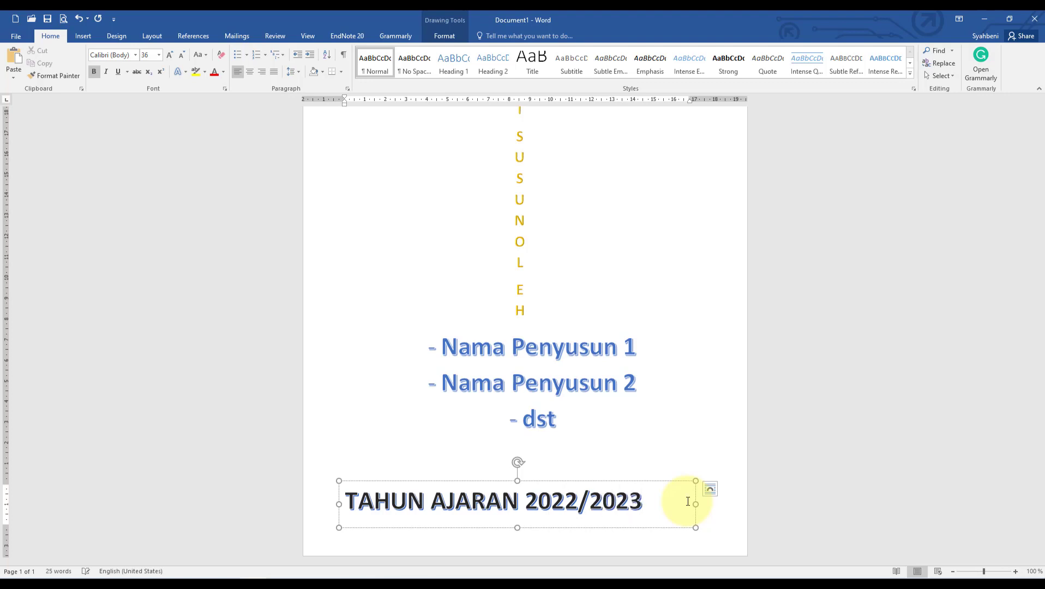
left_click(865, 371)
scroll(767, 382, "down", 3)
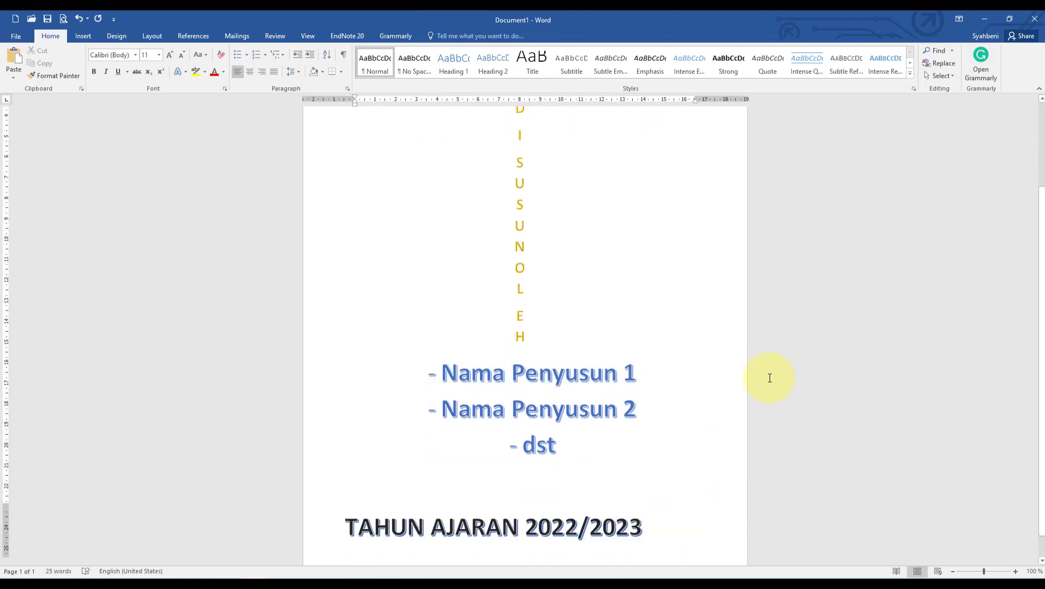
- Narrow the "TAHUN AJARAN 2022/2023" box to fit its text, centre it under the author list and raise it slightly
left_click(634, 487)
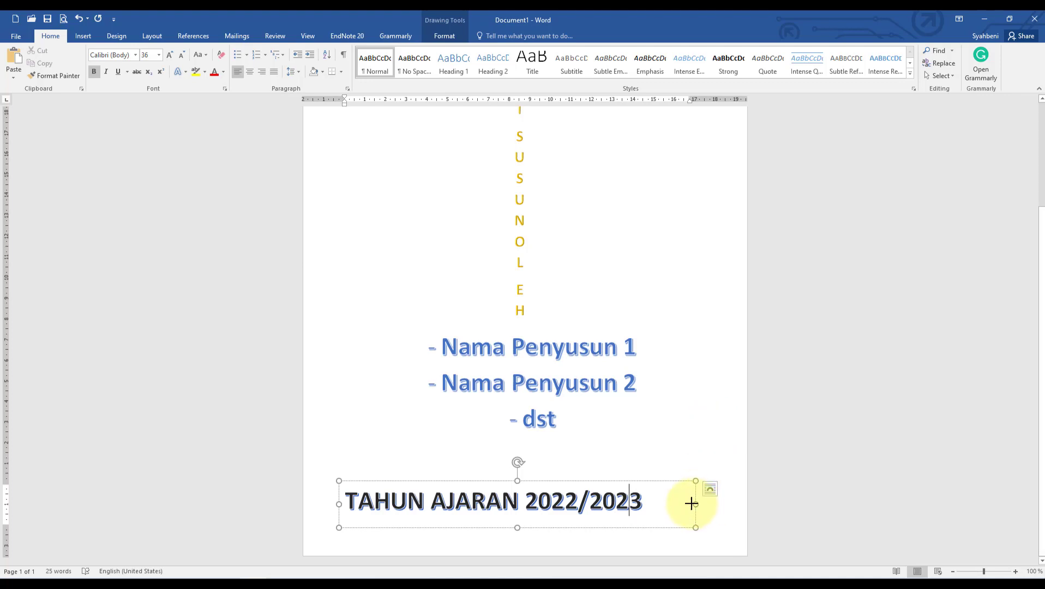
left_click_drag(691, 504, 680, 486)
scroll(818, 435, "up", 1)
scroll(786, 434, "down", 1)
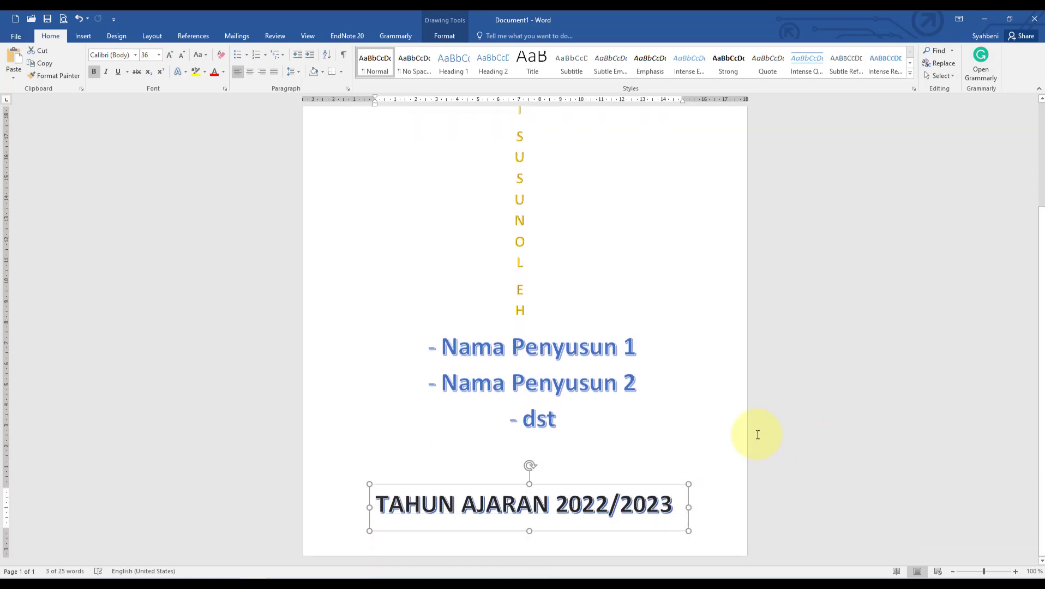
left_click_drag(656, 483, 658, 472)
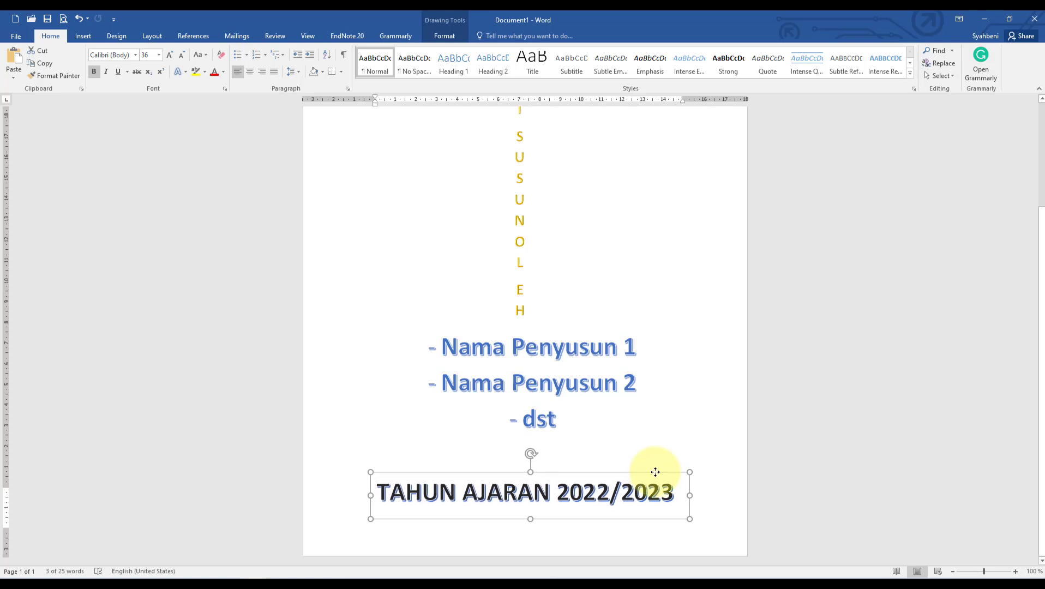
left_click(807, 425)
scroll(808, 423, "up", 3)
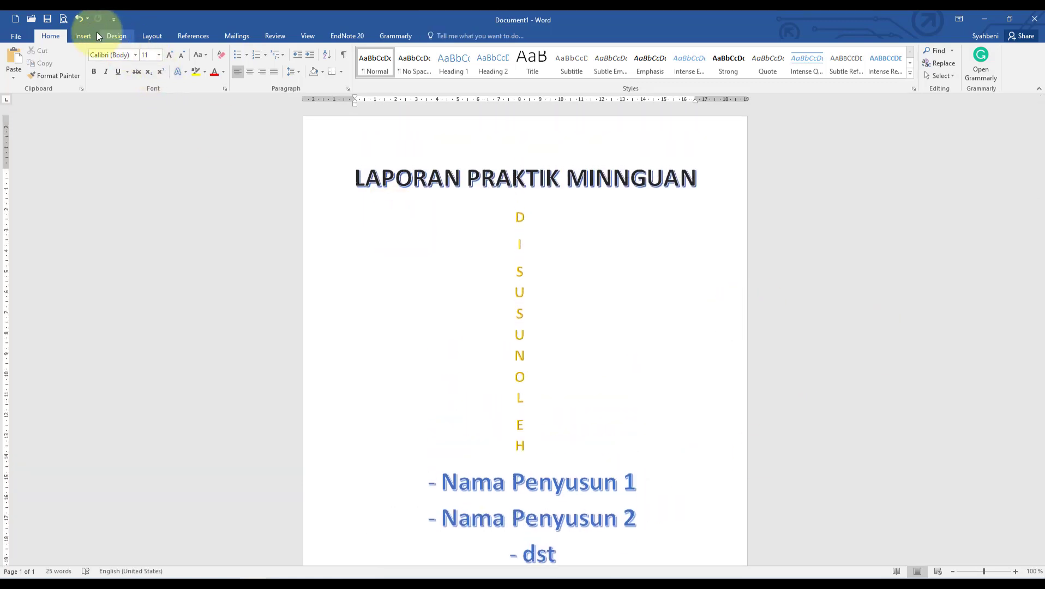
left_click(83, 36)
left_click(54, 39)
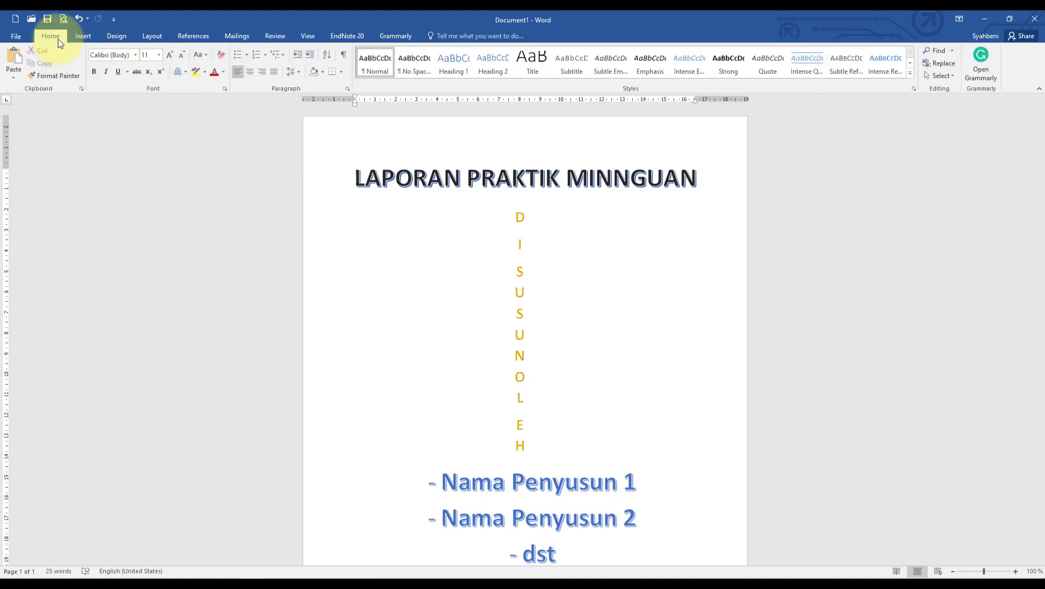
left_click(158, 40)
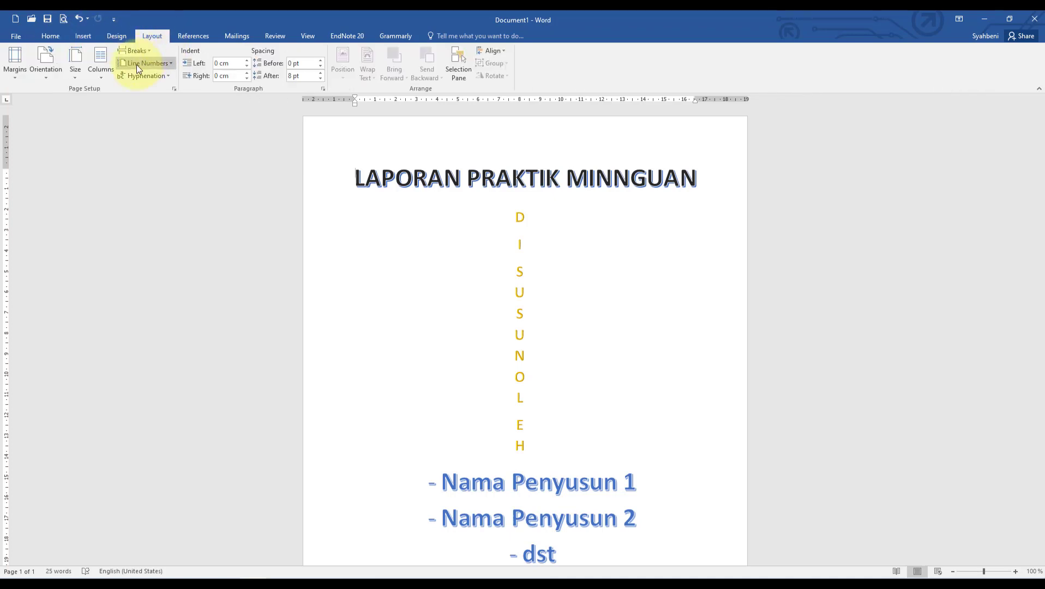
- Set the document's paper size to A4 210 x 297 mm
left_click(82, 80)
scroll(126, 131, "up", 1)
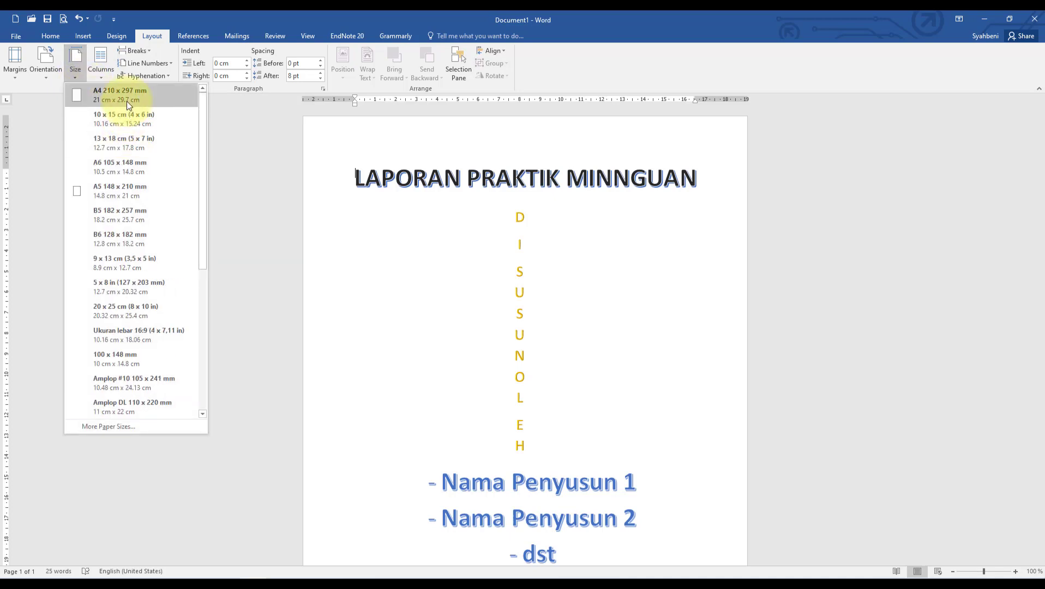
left_click(126, 101)
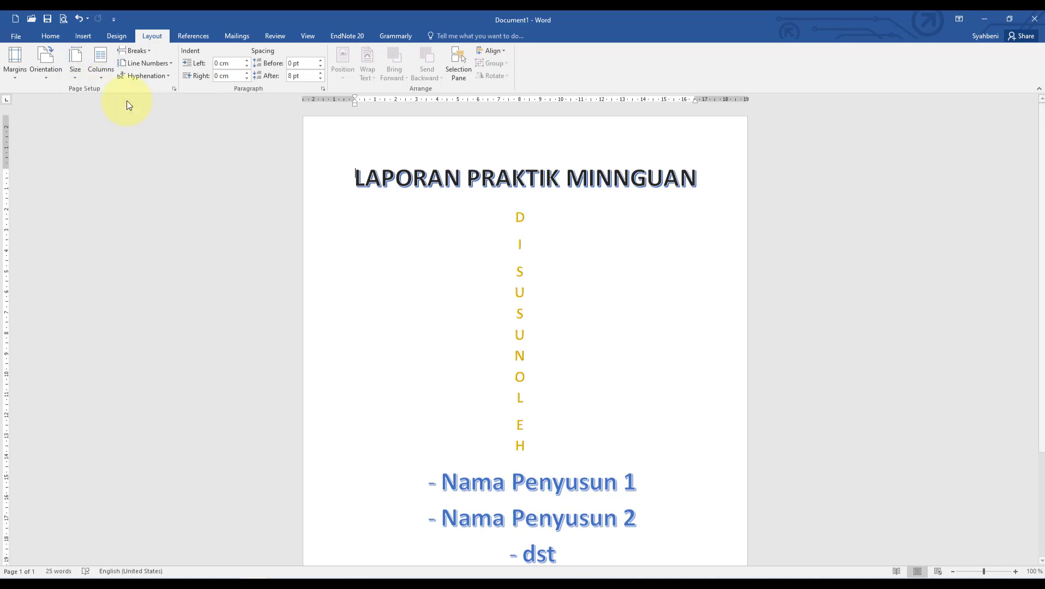
left_click(79, 80)
left_click(90, 99)
scroll(695, 378, "down", 1)
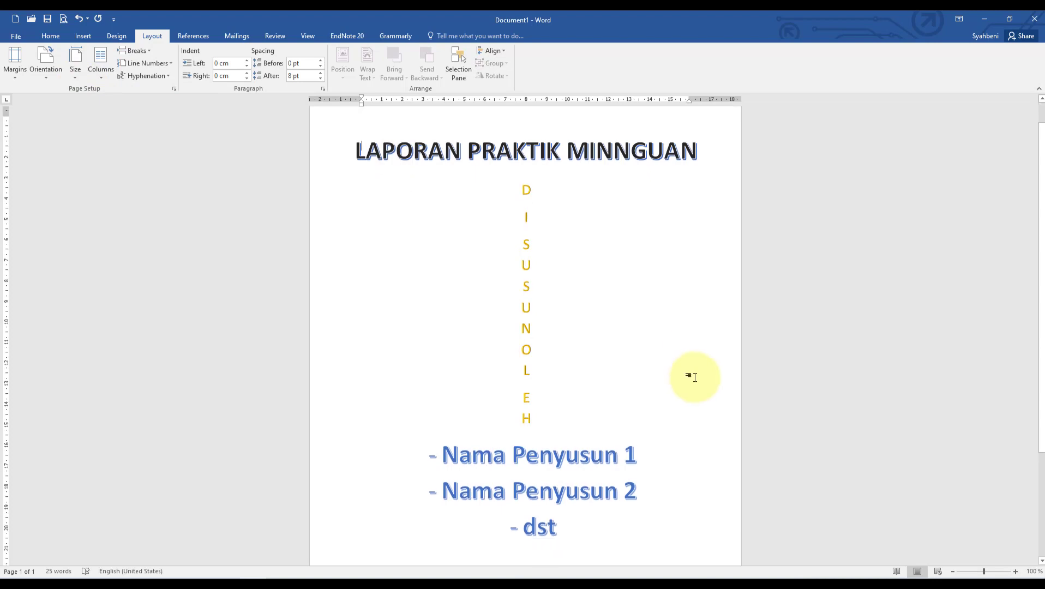
- Move the "TAHUN AJARAN 2022/2023" WordArt slightly lower, closer to the bottom edge of the page
scroll(695, 377, "down", 5)
left_click(655, 458)
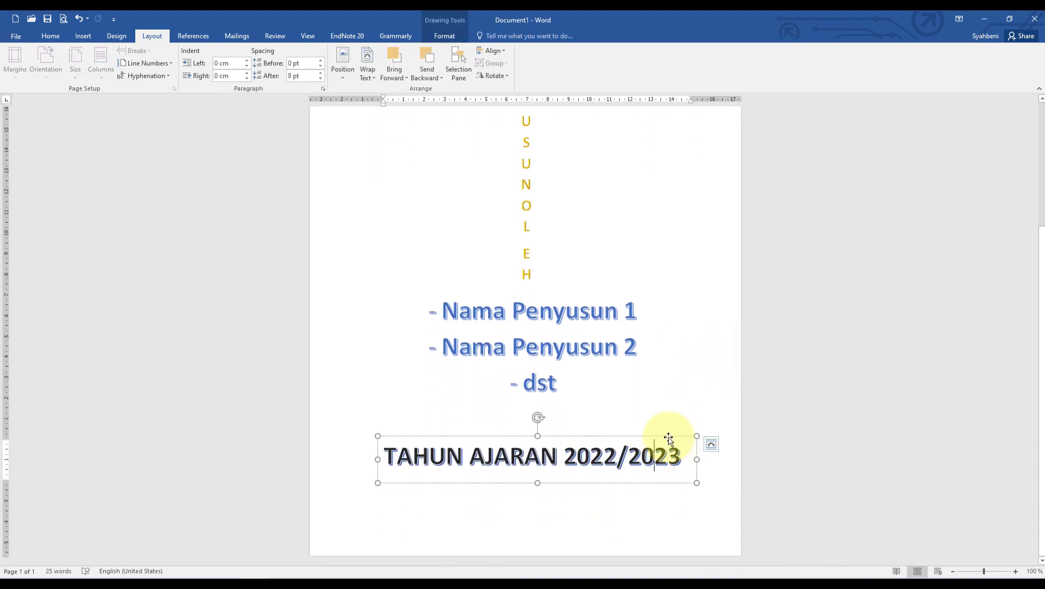
left_click_drag(669, 438, 665, 456)
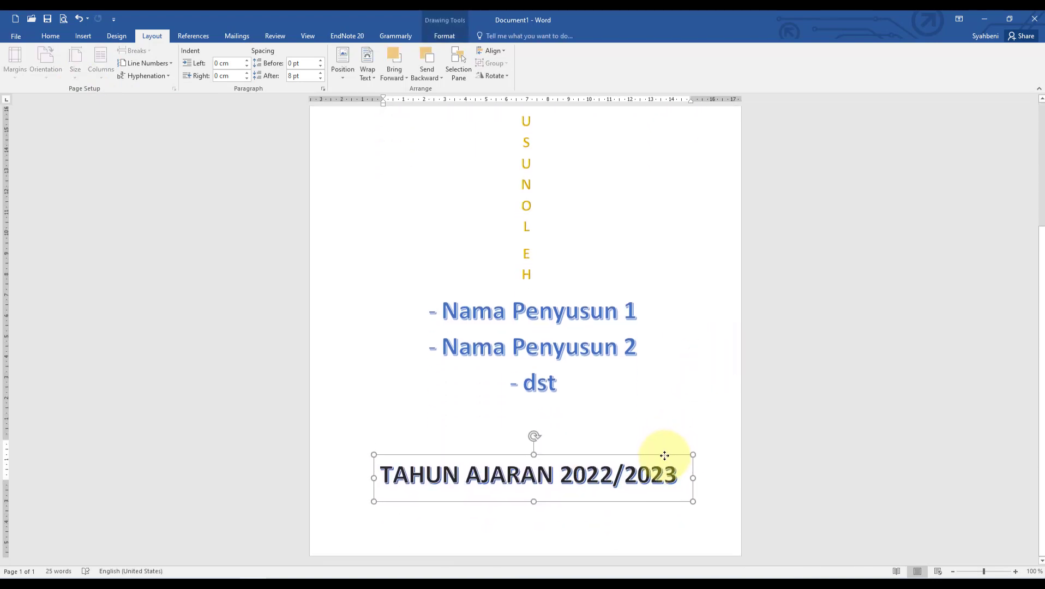
- Set the font size of the whole author list WordArt to 28 and deselect it
scroll(573, 363, "up", 1)
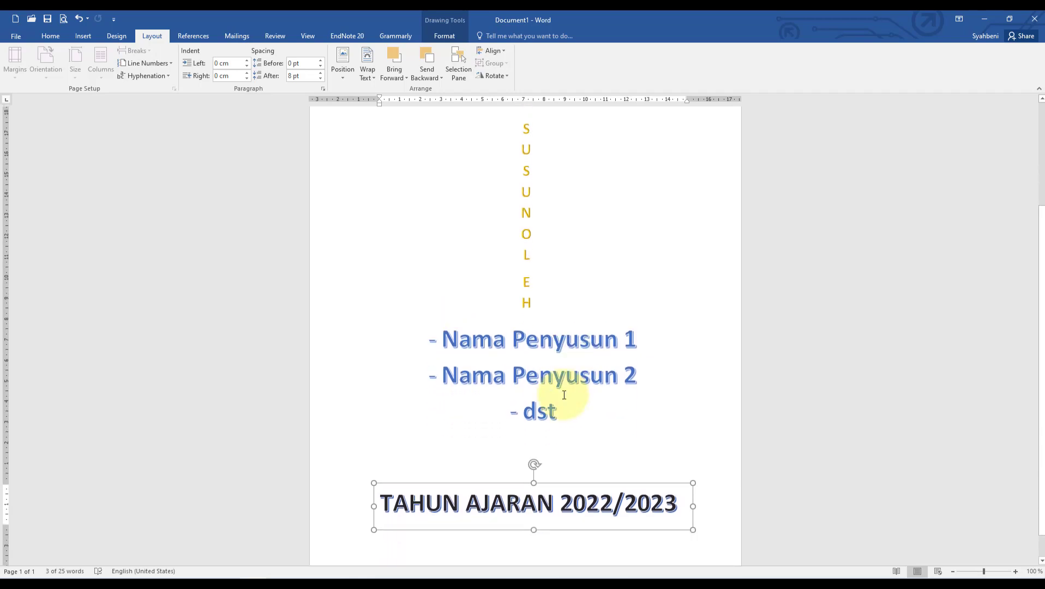
left_click_drag(563, 408, 448, 338)
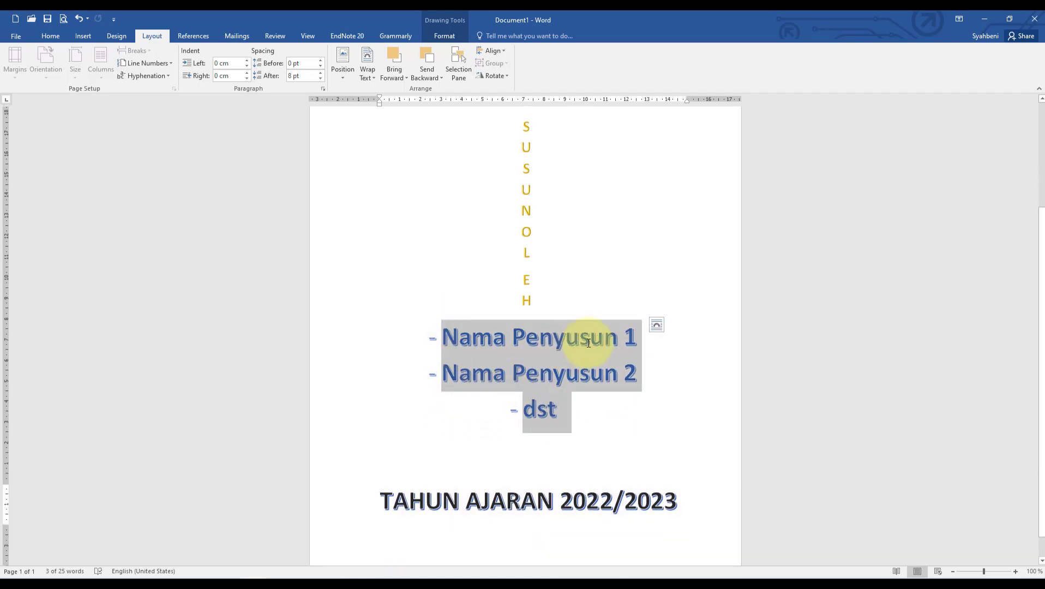
left_click(700, 391)
scroll(618, 361, "up", 3)
left_click(631, 424)
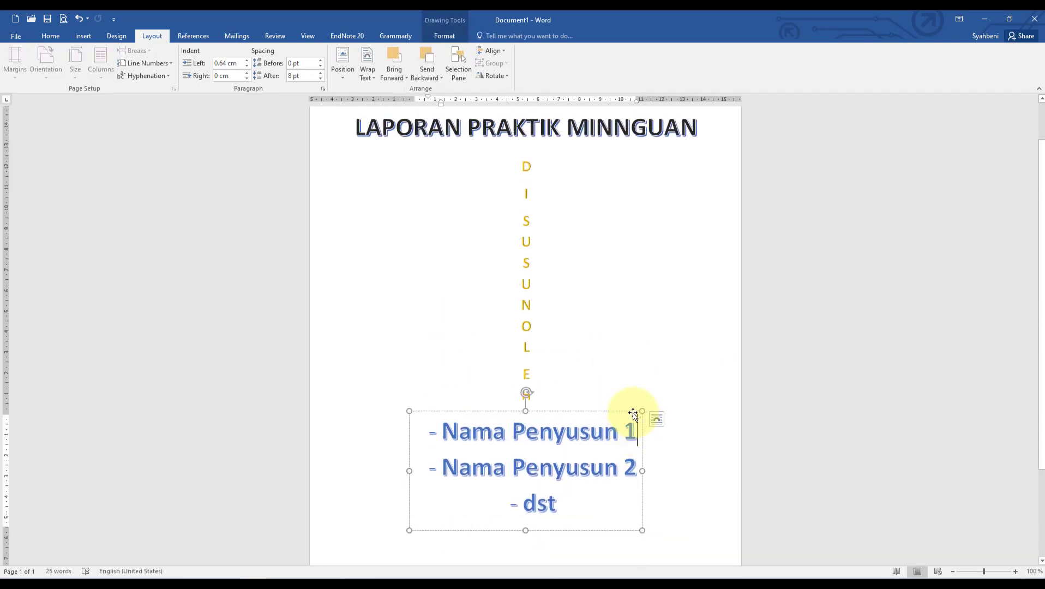
left_click(632, 413)
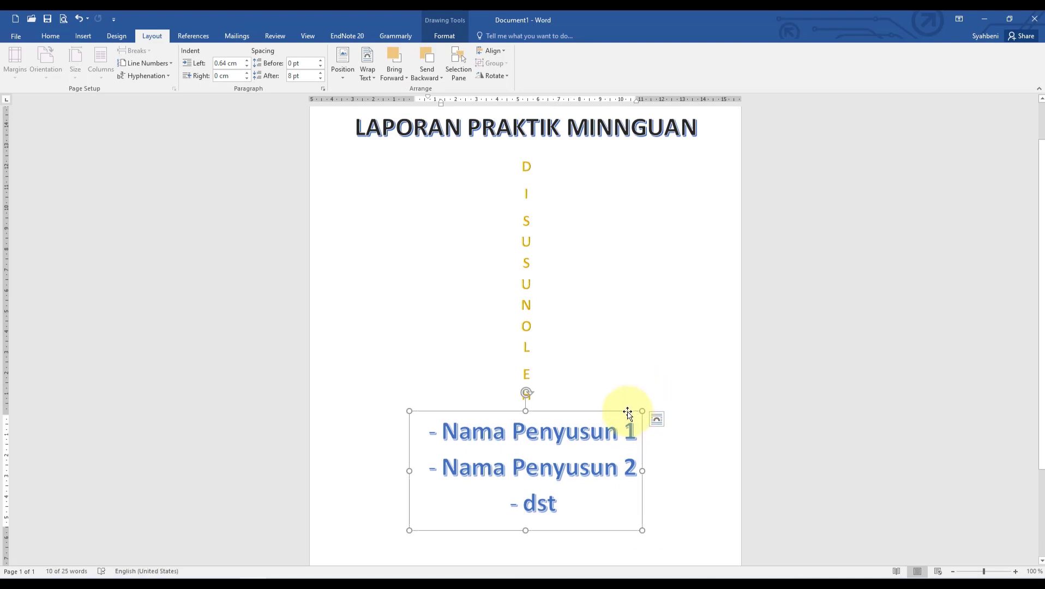
left_click(47, 39)
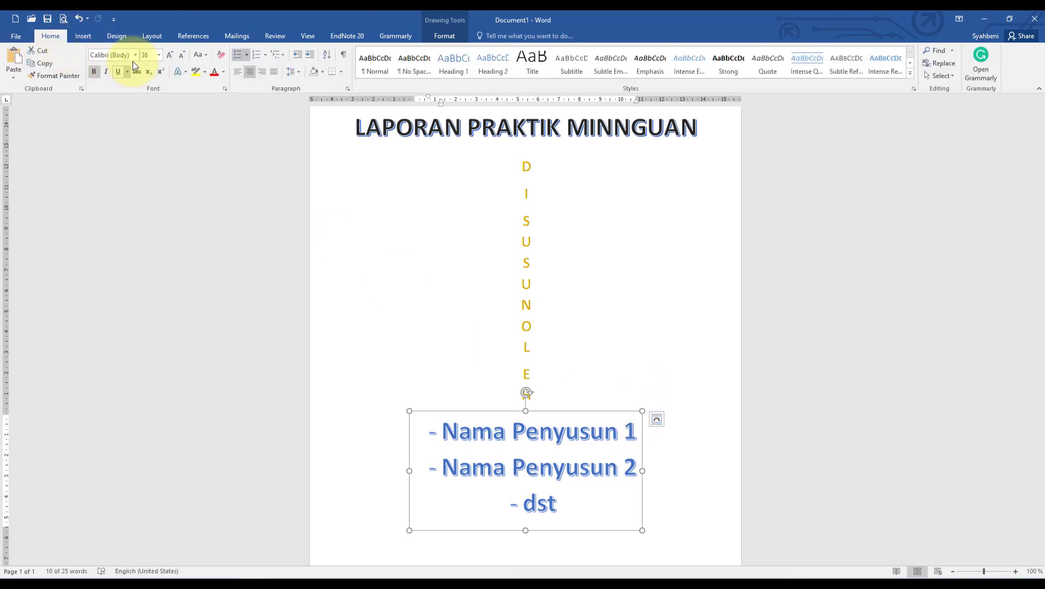
left_click(160, 58)
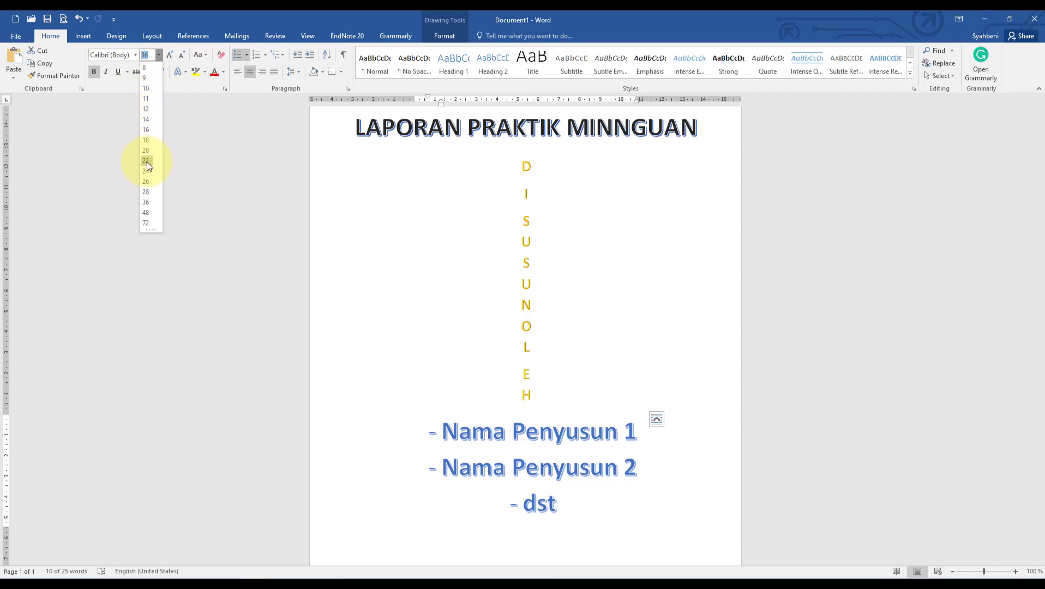
left_click(145, 192)
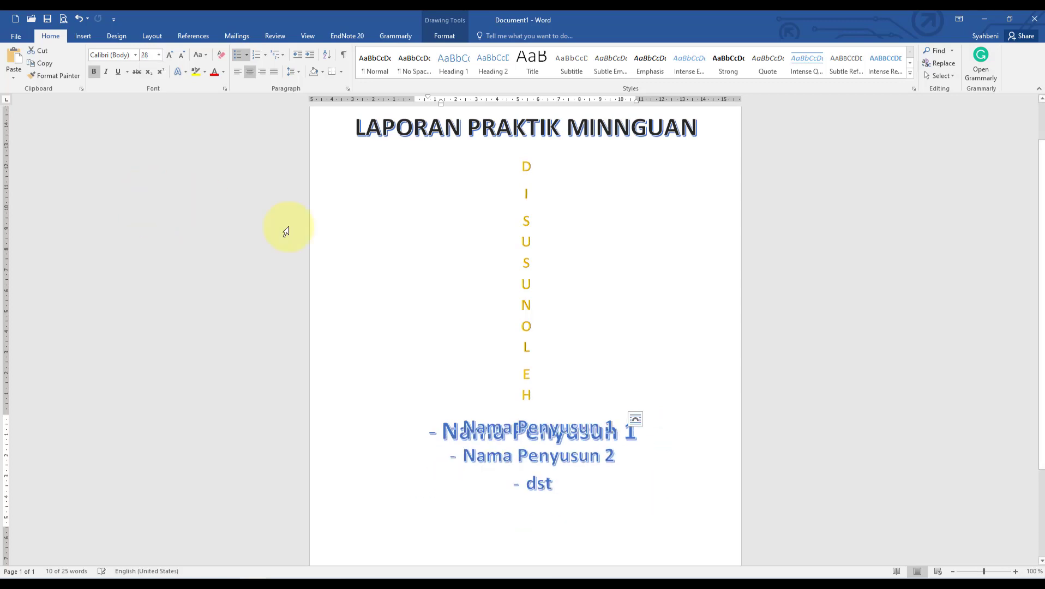
left_click(830, 407)
- Delete the leftover larger "Nama Penyusun 1" WordArt that overlaps the author list
scroll(709, 453, "down", 3)
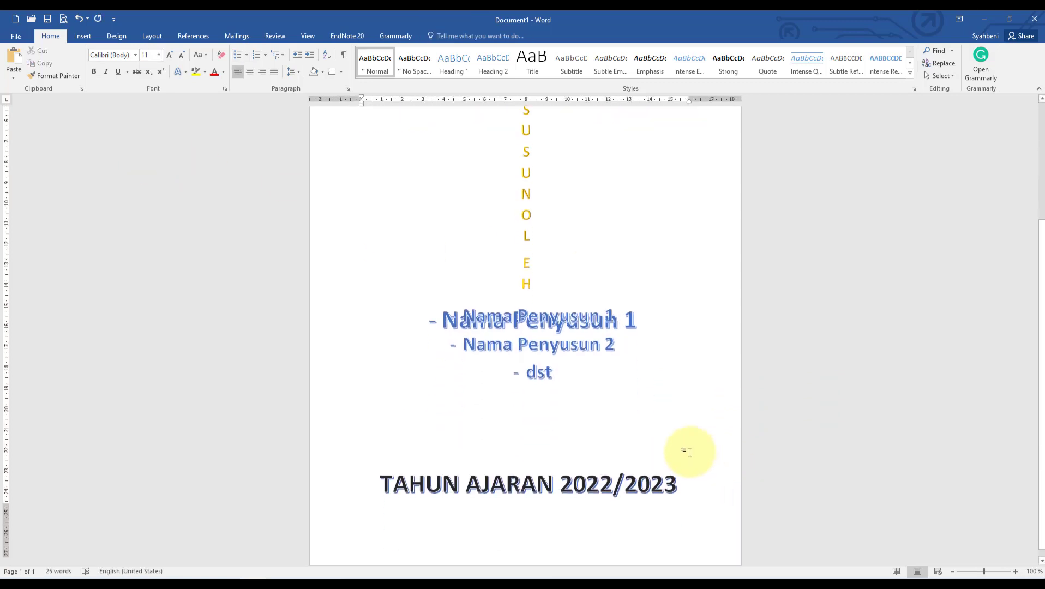
left_click(635, 304)
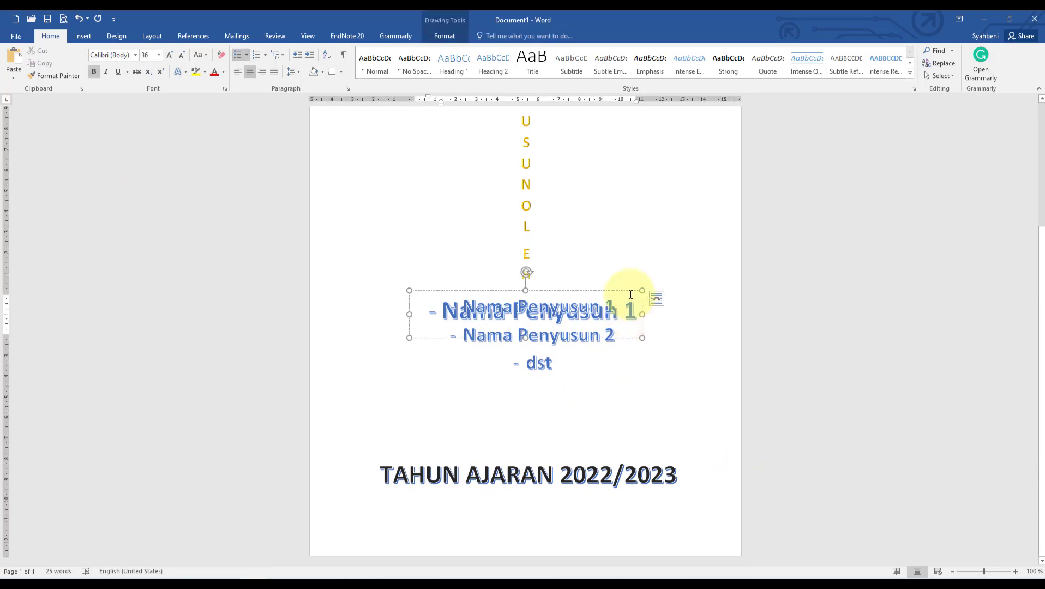
left_click(630, 293)
key("Delete")
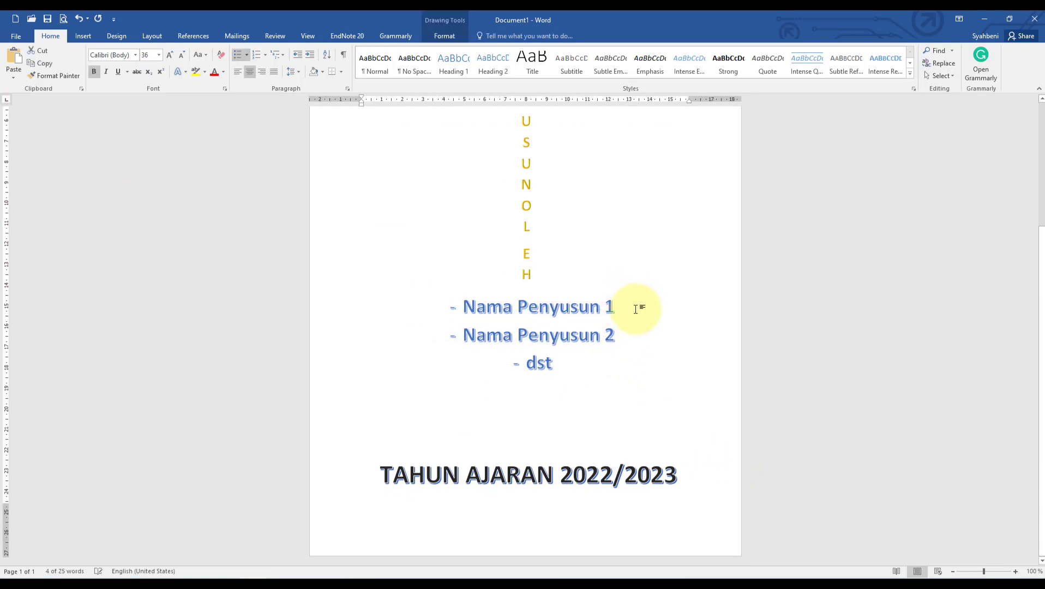
- Move the author list WordArt slightly lower, leaving a gap below the vertical "DISUSUN OLEH" line
left_click(585, 341)
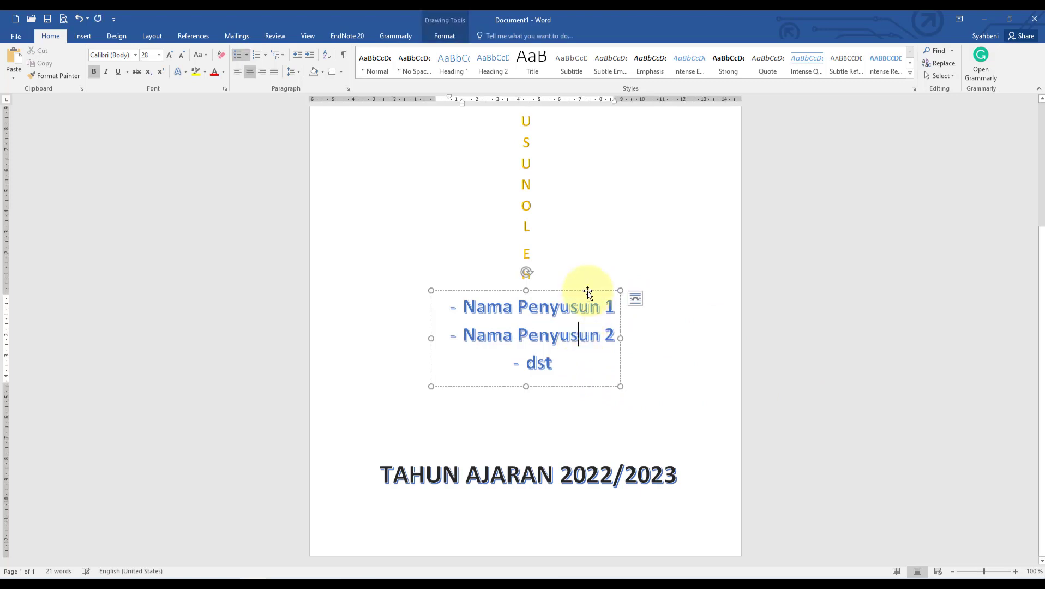
left_click_drag(589, 293, 582, 315)
left_click(850, 379)
scroll(847, 390, "down", 1)
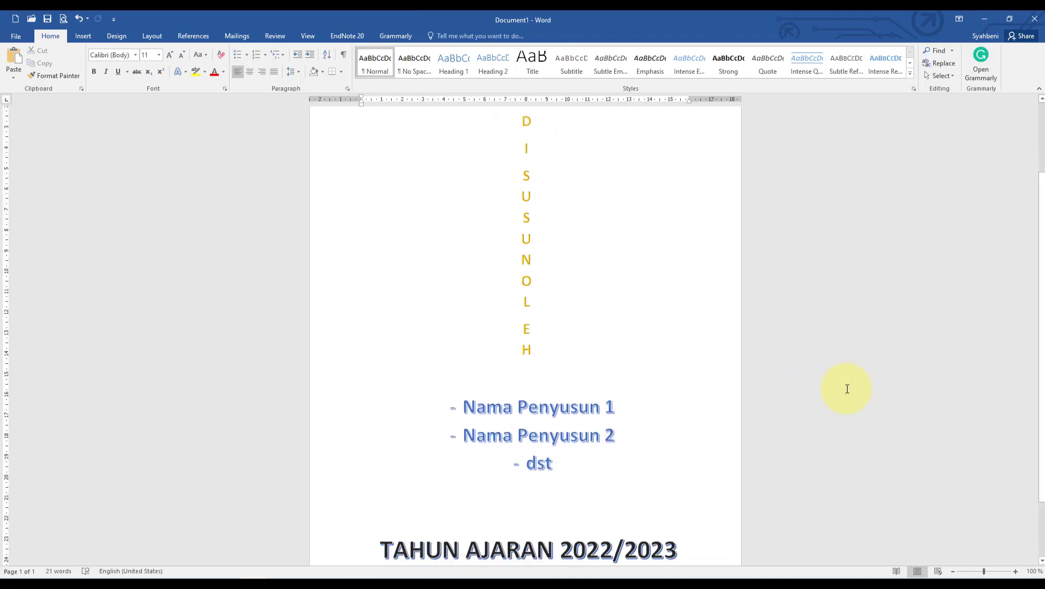
scroll(846, 389, "up", 3)
scroll(848, 397, "down", 3)
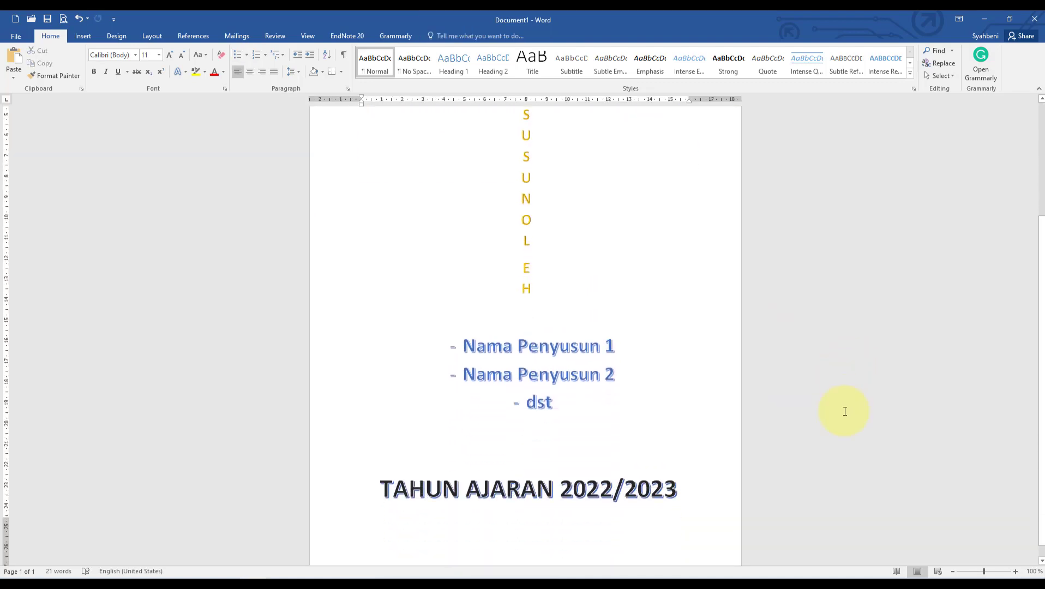
- Apply bold to all content in the document and clear the selection
key("ctrl+a")
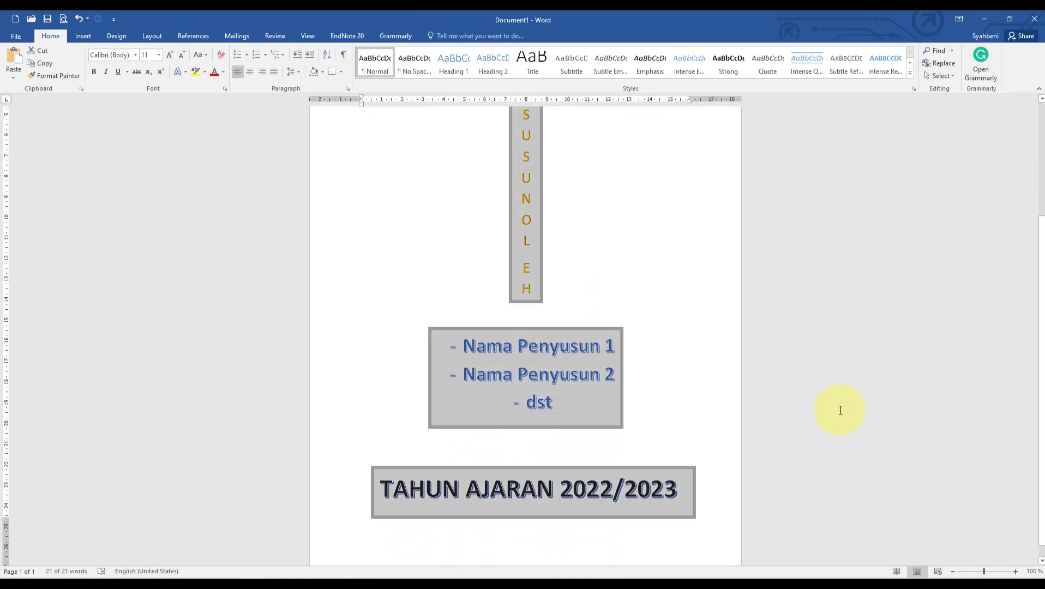
left_click(93, 72)
left_click(833, 279)
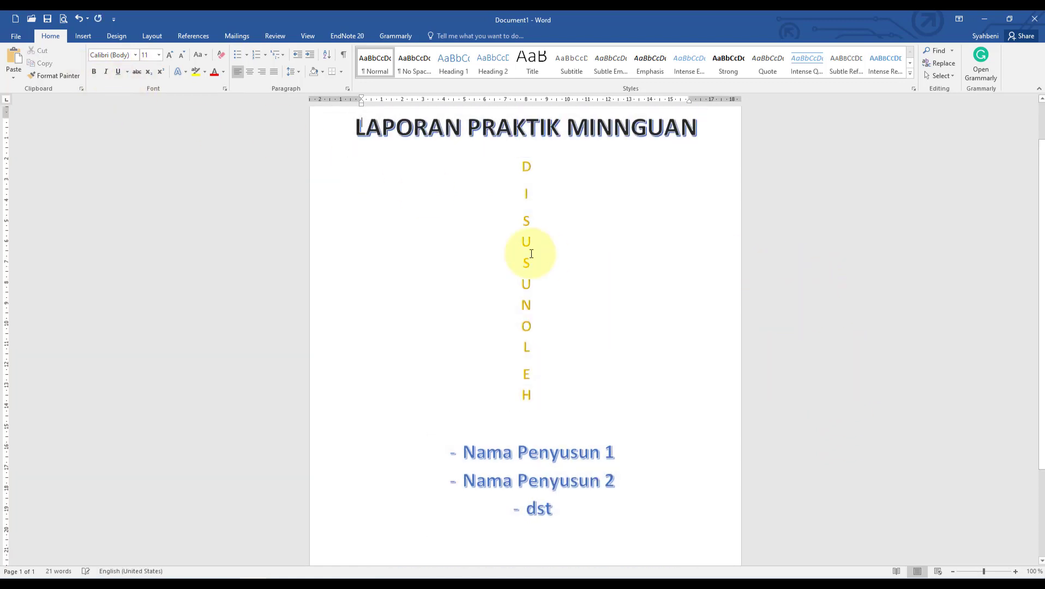
- Move the vertical "DISUSUN OLEH" WordArt slightly lower, away from the title, and deselect it
left_click(539, 241)
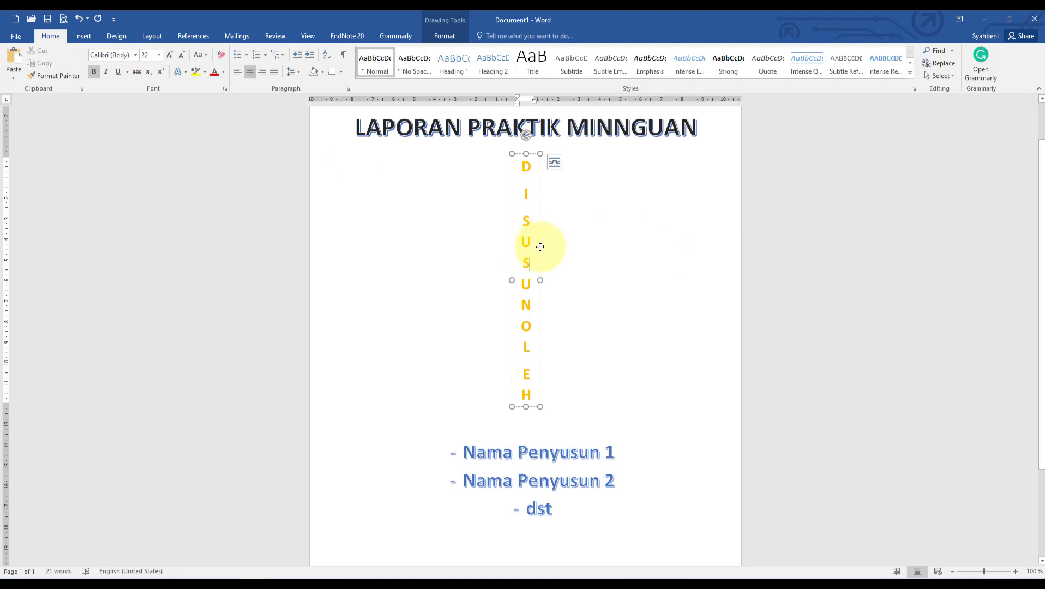
left_click_drag(540, 246, 541, 258)
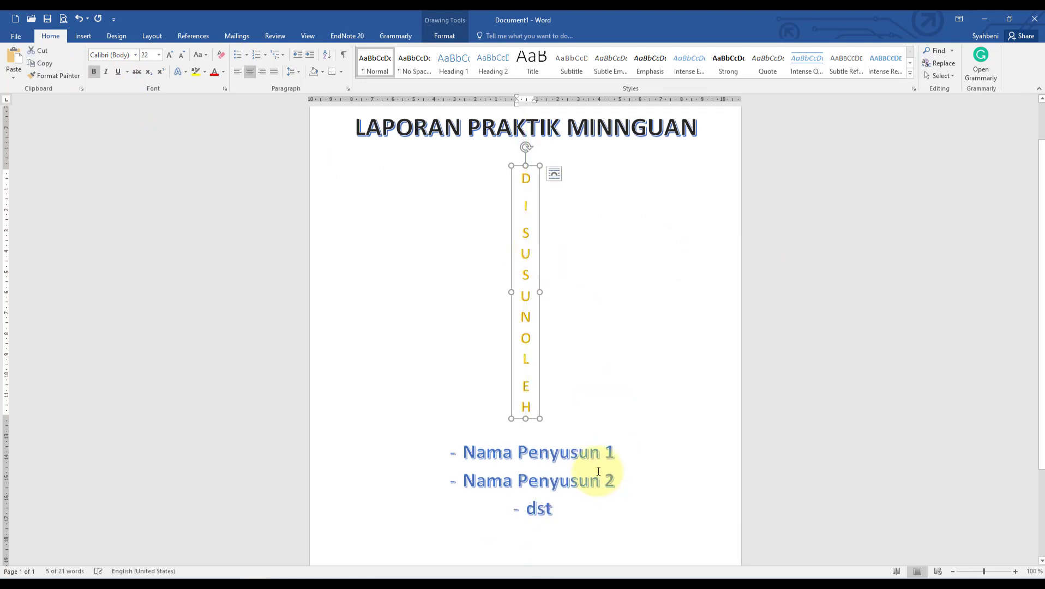
left_click(816, 388)
scroll(815, 390, "up", 2)
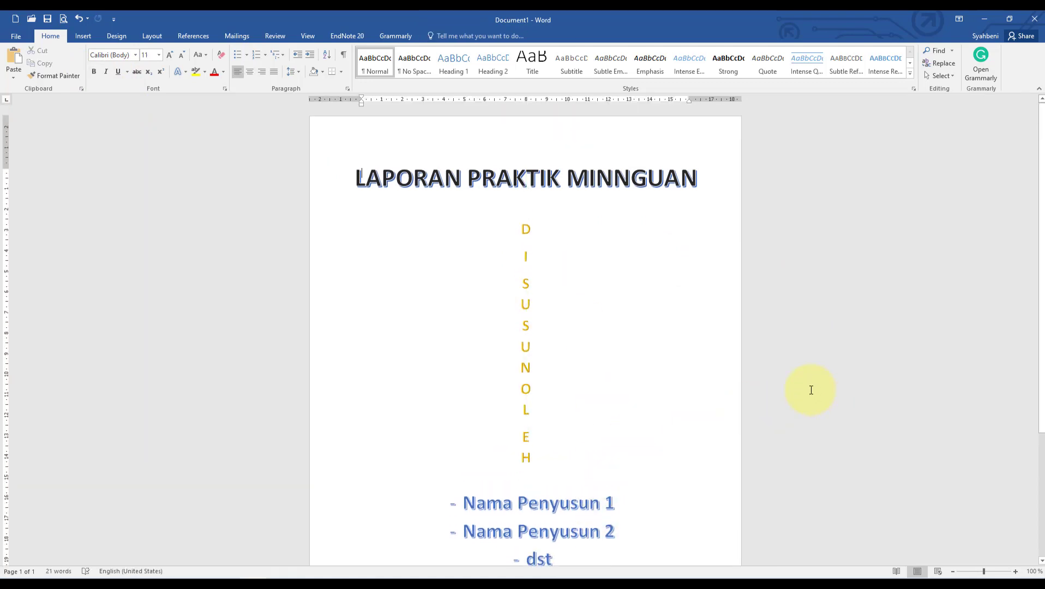
scroll(811, 390, "down", 5)
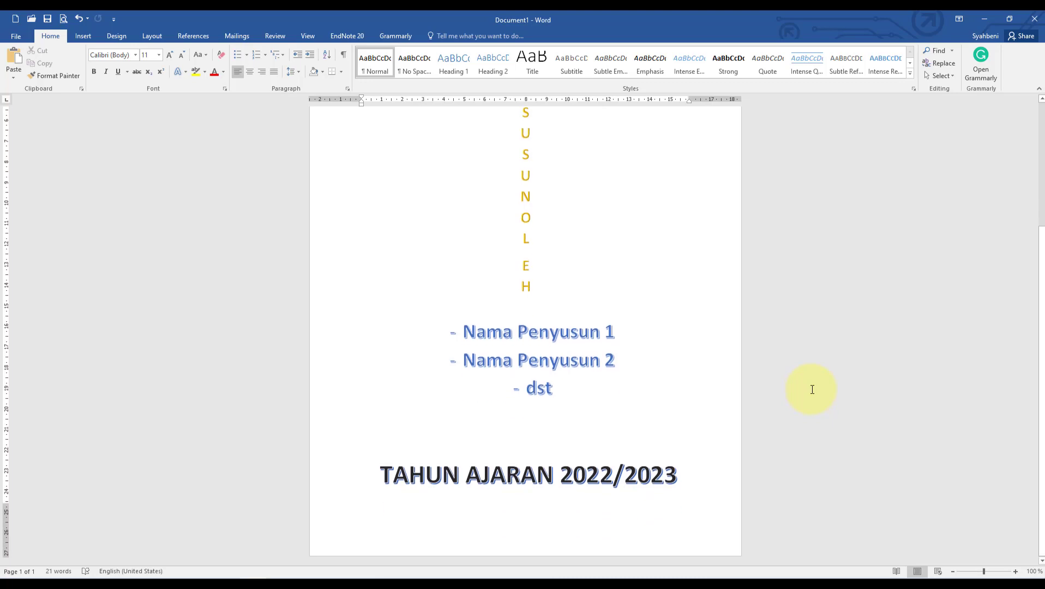
scroll(802, 370, "up", 4)
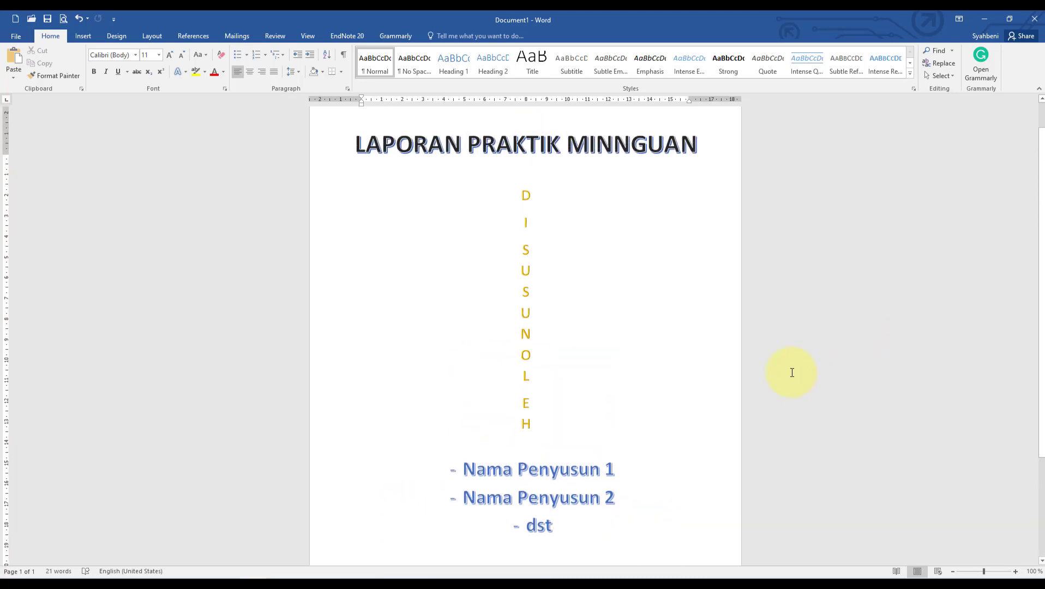
scroll(791, 371, "down", 2)
scroll(296, 202, "up", 2)
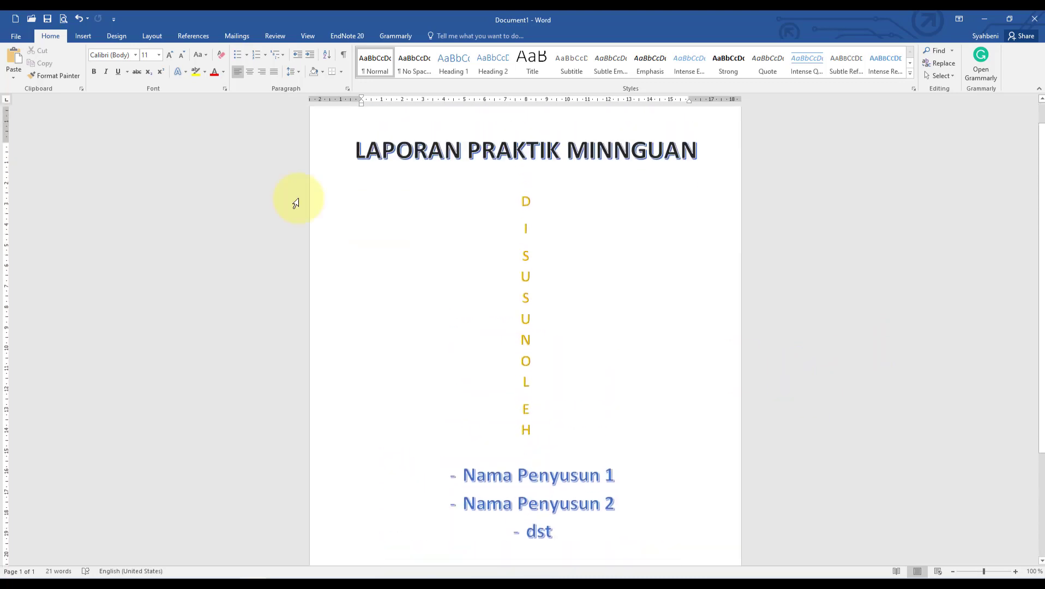
- Start saving the document in the BELAJAR OFFICE folder on drive D: with the file name "COVER LAPORAN SEDERHANA"
left_click(16, 36)
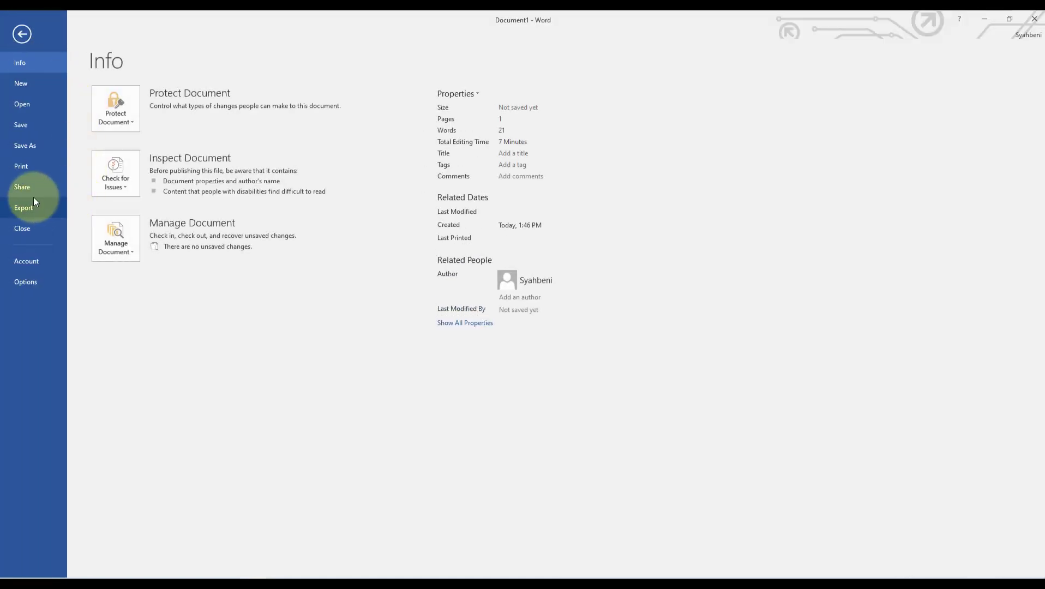
left_click(20, 126)
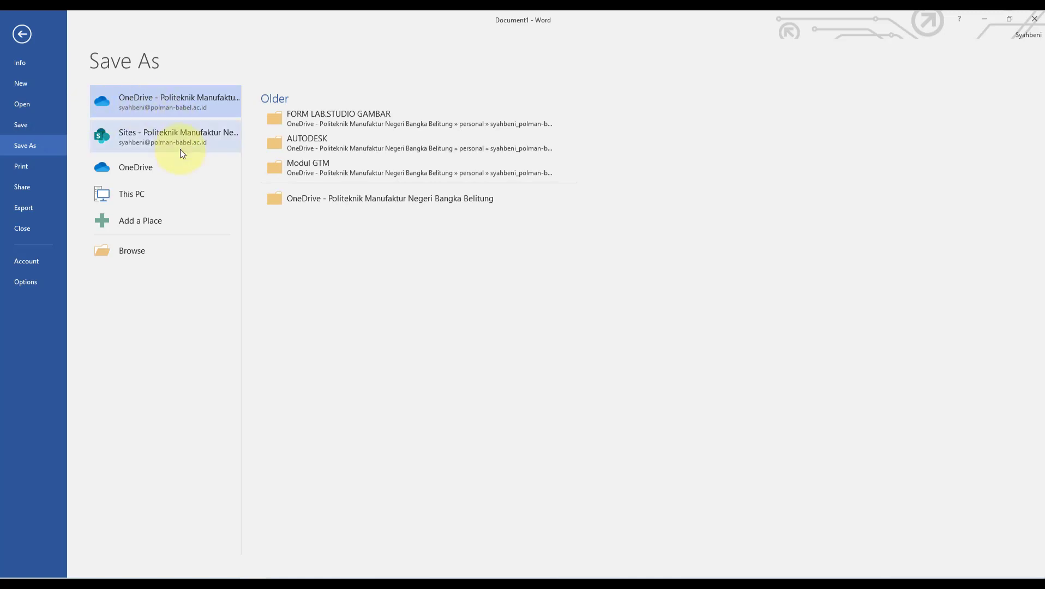
left_click(156, 190)
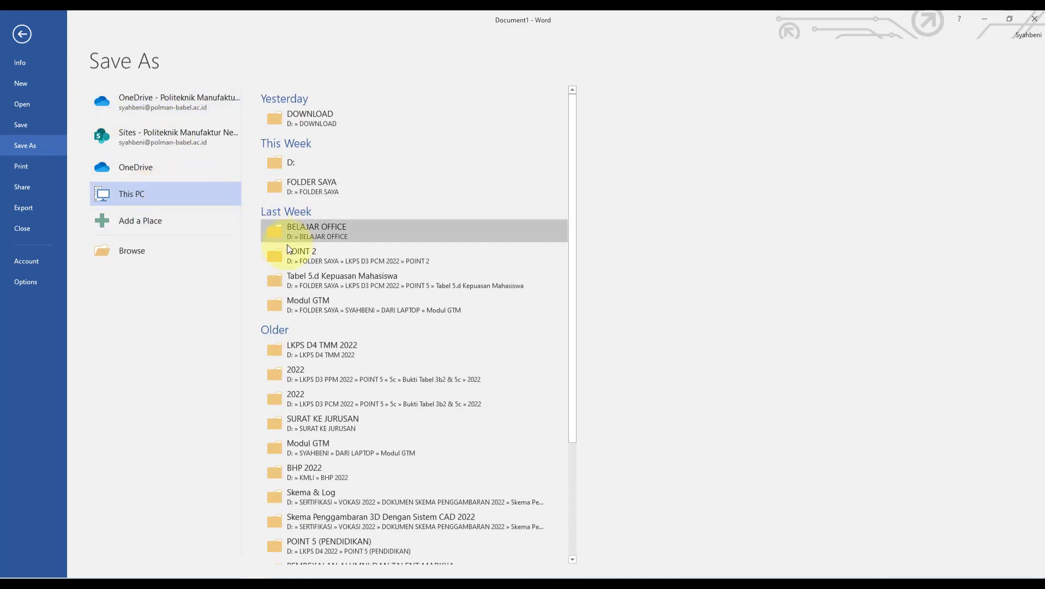
left_click(318, 228)
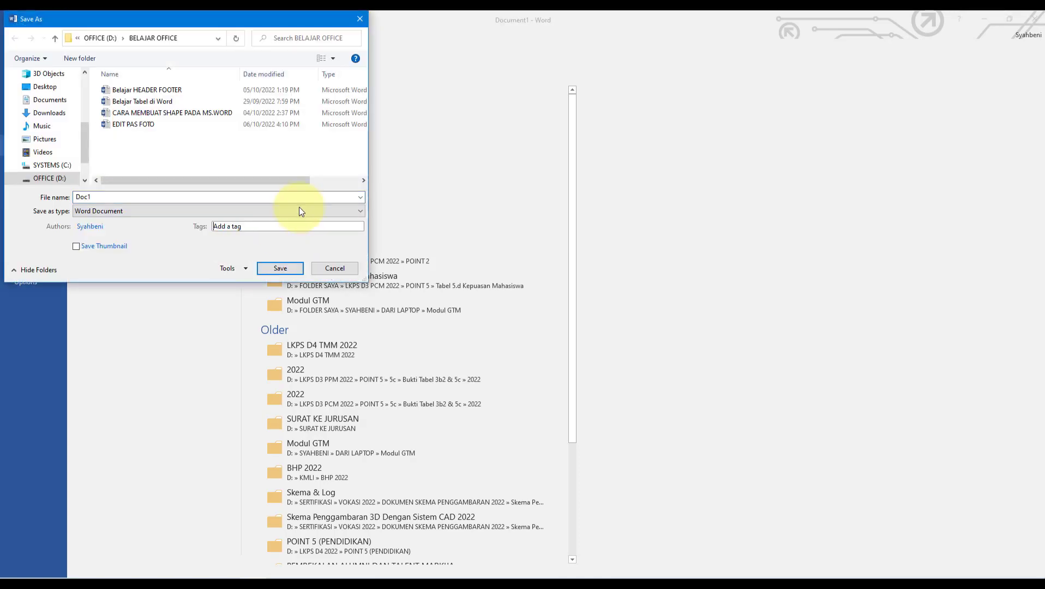
left_click(228, 199)
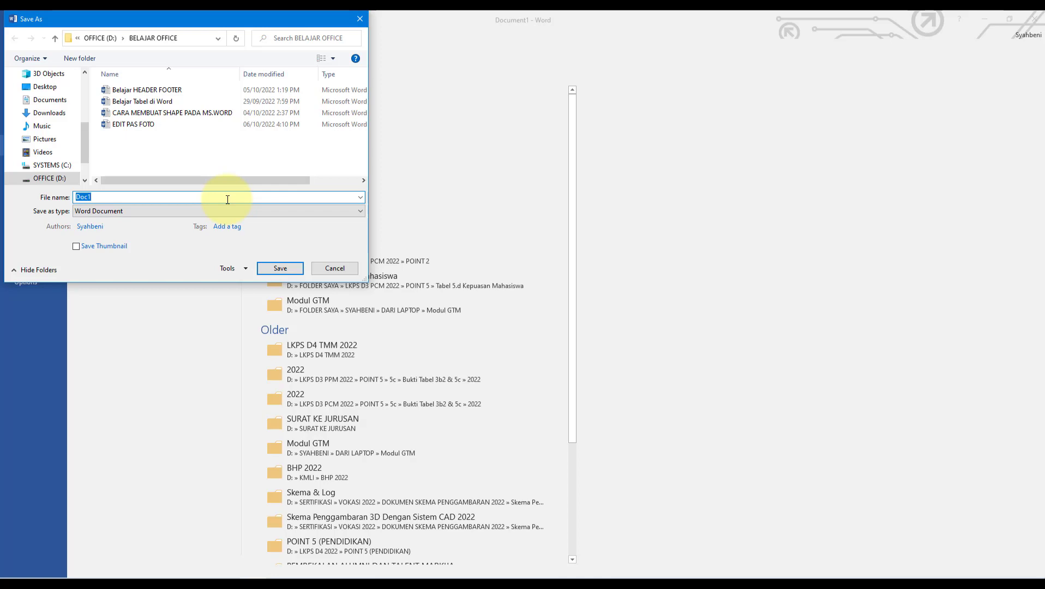
type("COVER LAPORAN SEDERHANA")
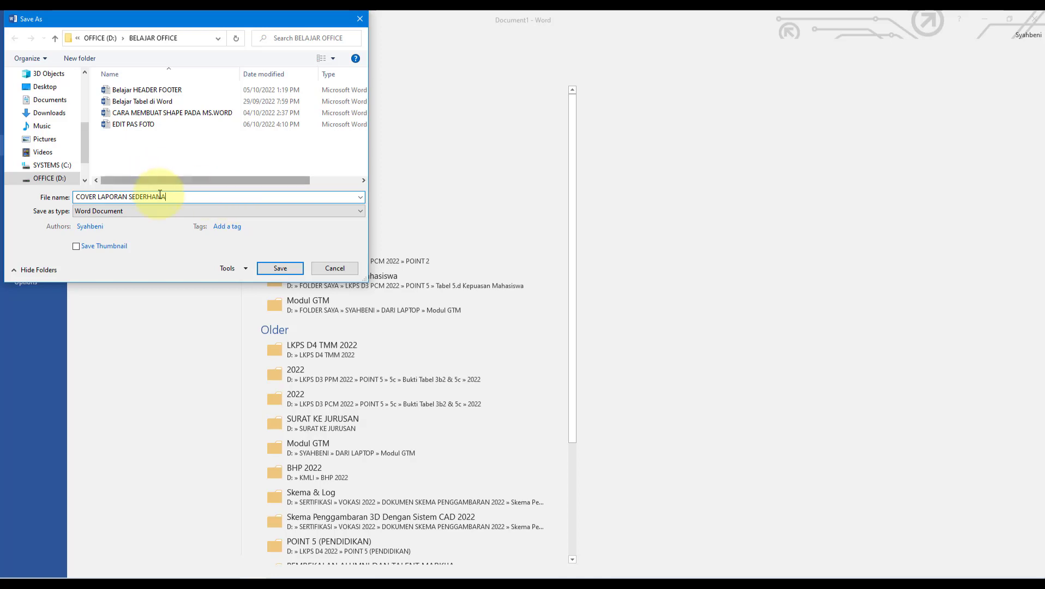
- Choose PDF as the file type and save the cover page
left_click(168, 214)
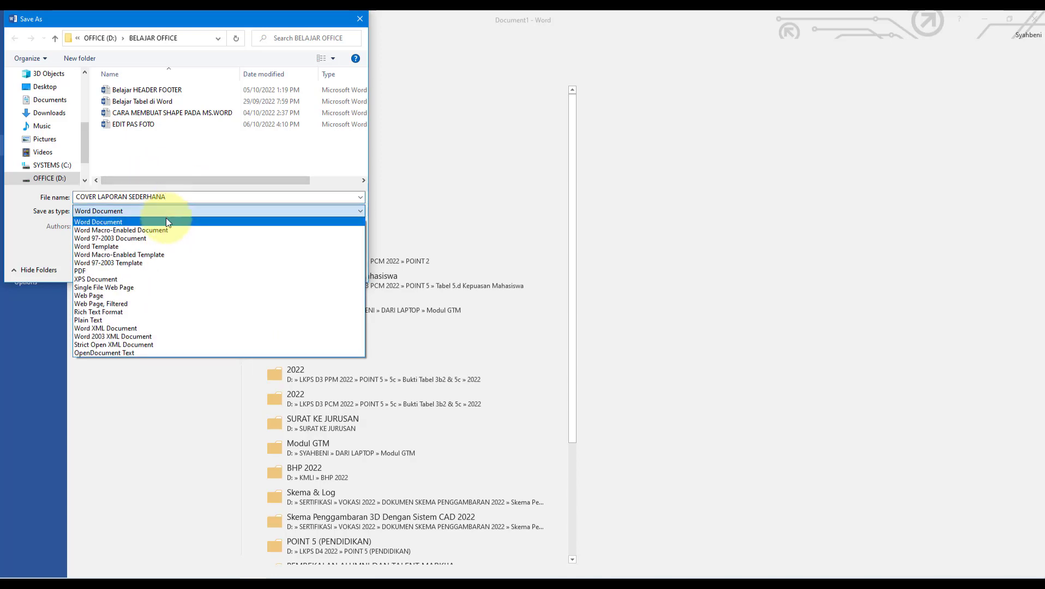
left_click(123, 272)
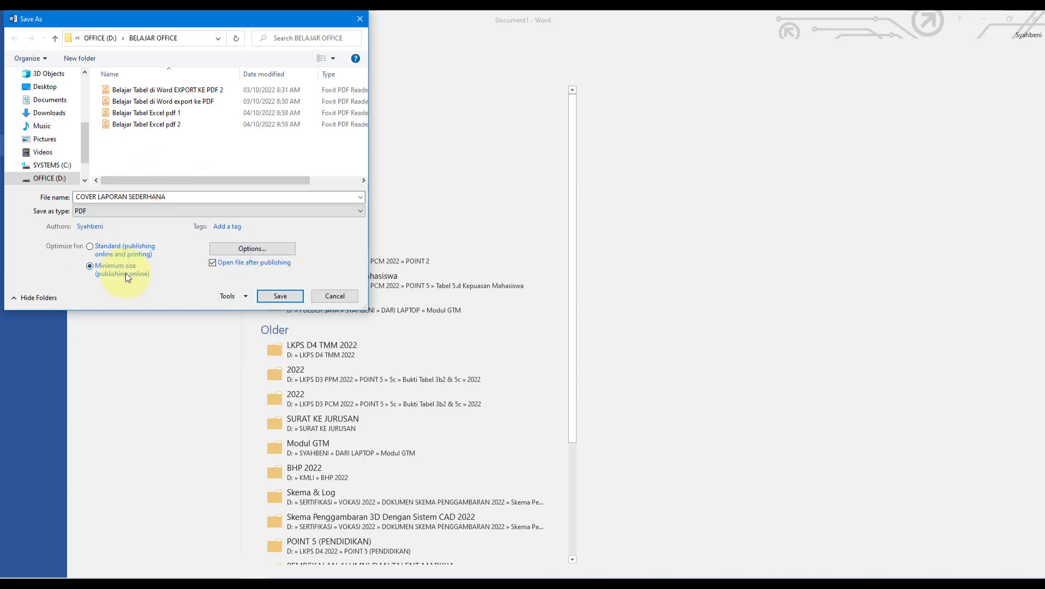
left_click(263, 298)
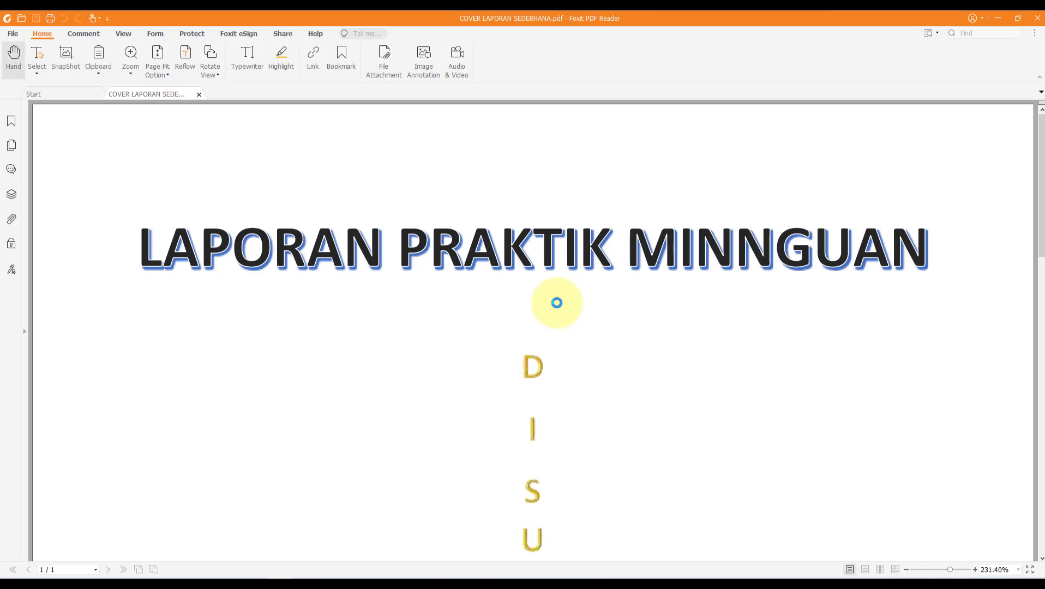
- Examine the exported PDF cover page from the title down to the school-year line, and view it as a whole page
scroll(564, 305, "down", 4)
scroll(565, 306, "down", 3)
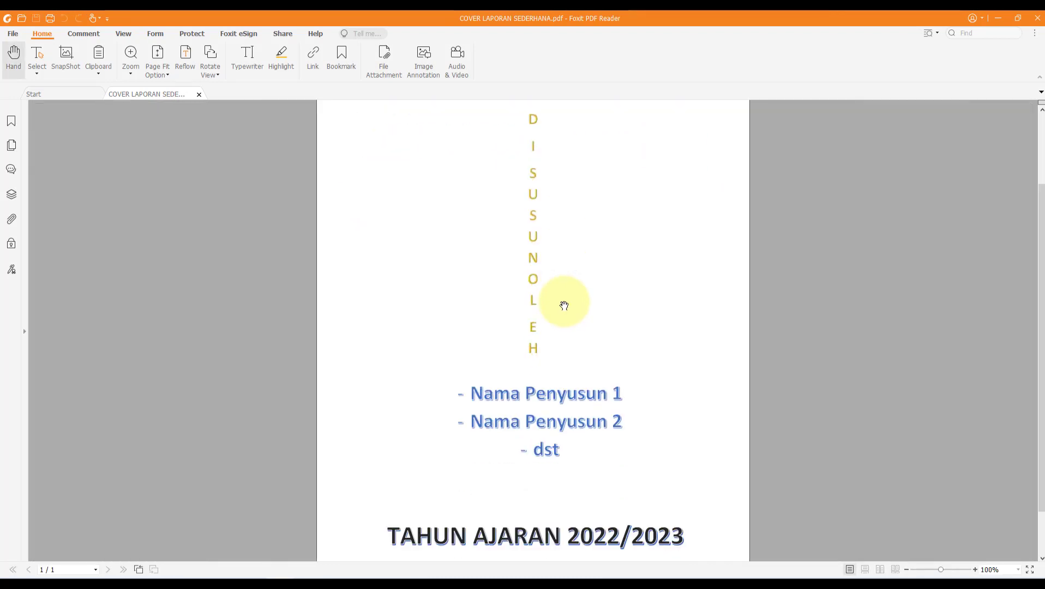
scroll(564, 305, "down", 1)
scroll(564, 305, "up", 4)
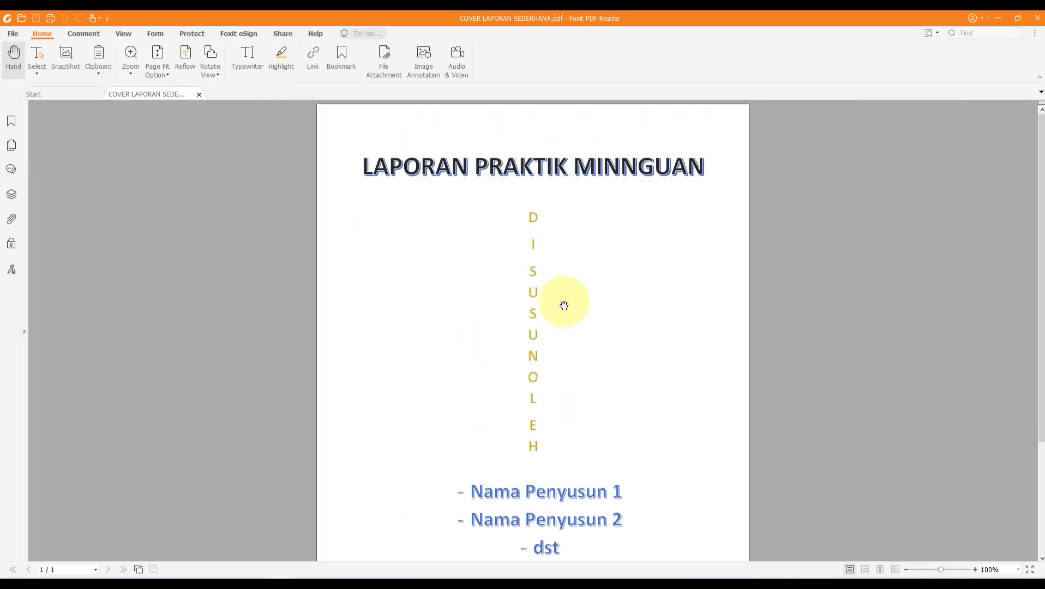
scroll(564, 305, "down", 3)
scroll(564, 305, "up", 2)
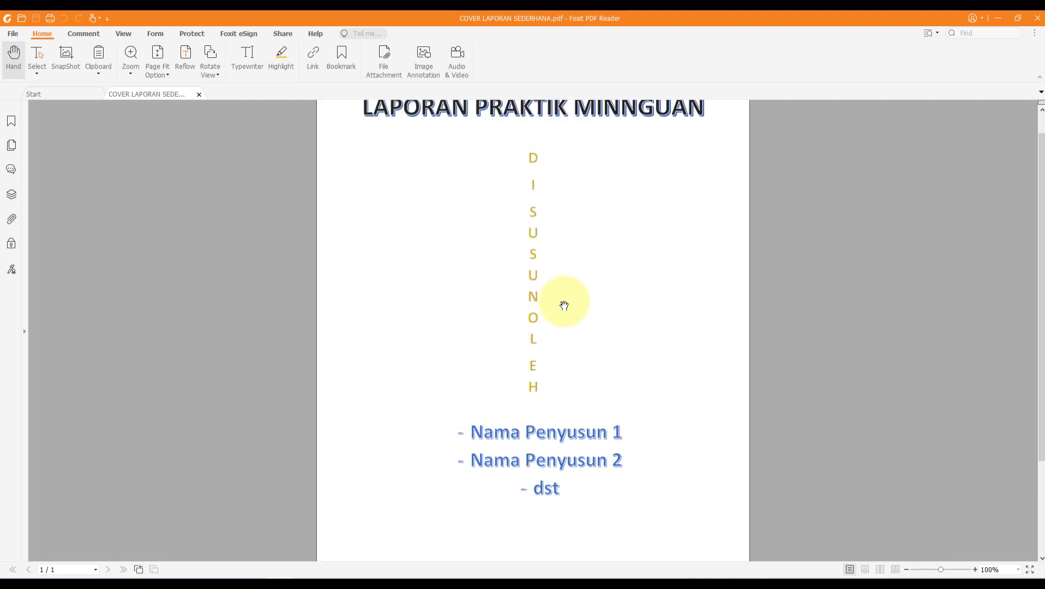
scroll(564, 305, "up", 1)
scroll(565, 307, "down", 2, "ctrl")
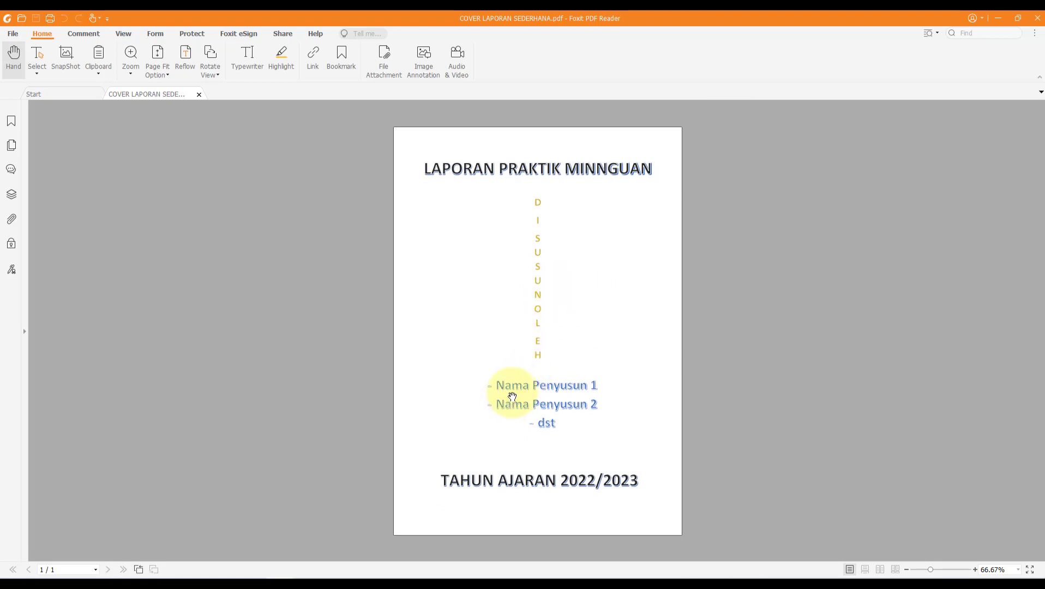
- Return to the Word document and place a new light-blue outlined WordArt to the left of the vertical "DISUSUN OLEH" text
left_click(248, 577)
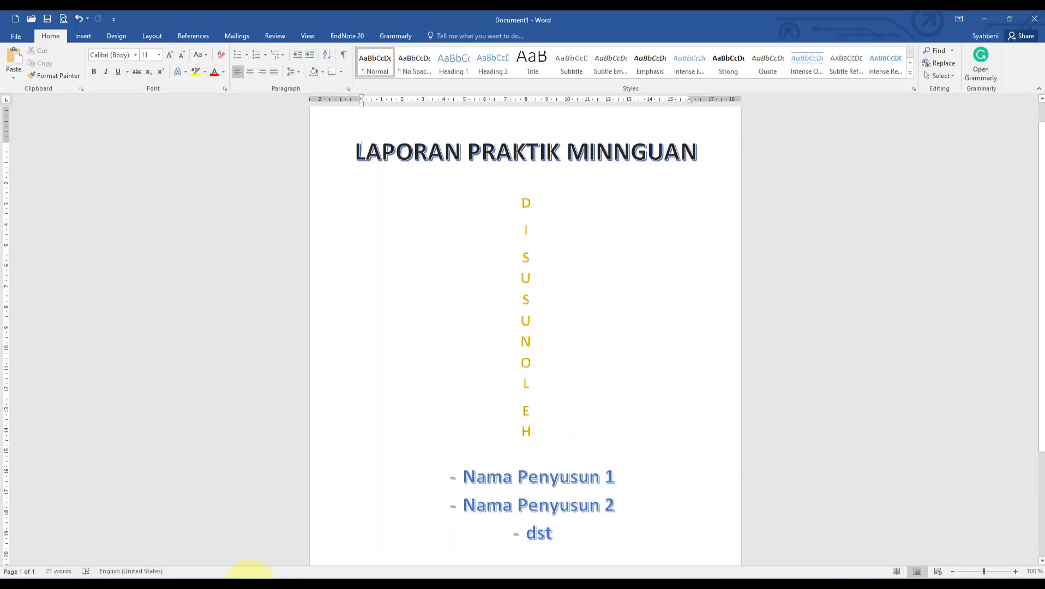
scroll(609, 403, "down", 5)
scroll(605, 411, "up", 2)
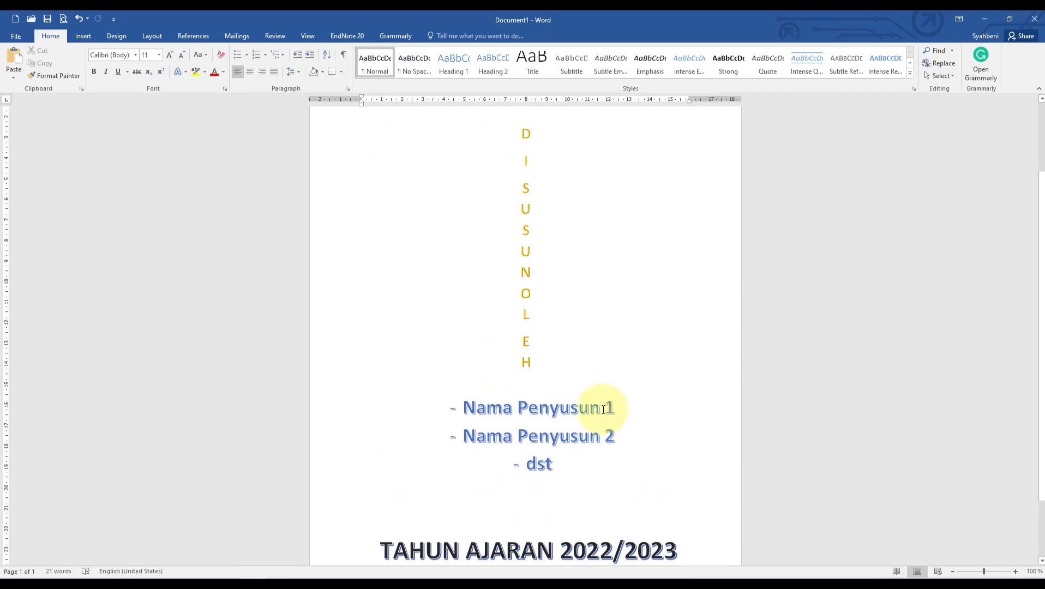
scroll(531, 327, "up", 3)
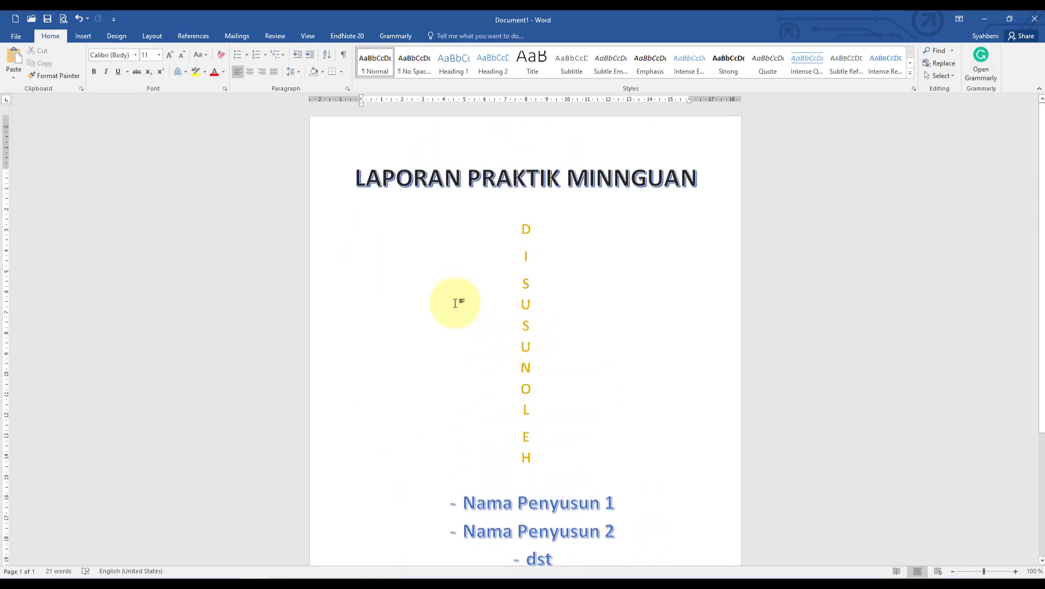
left_click(82, 37)
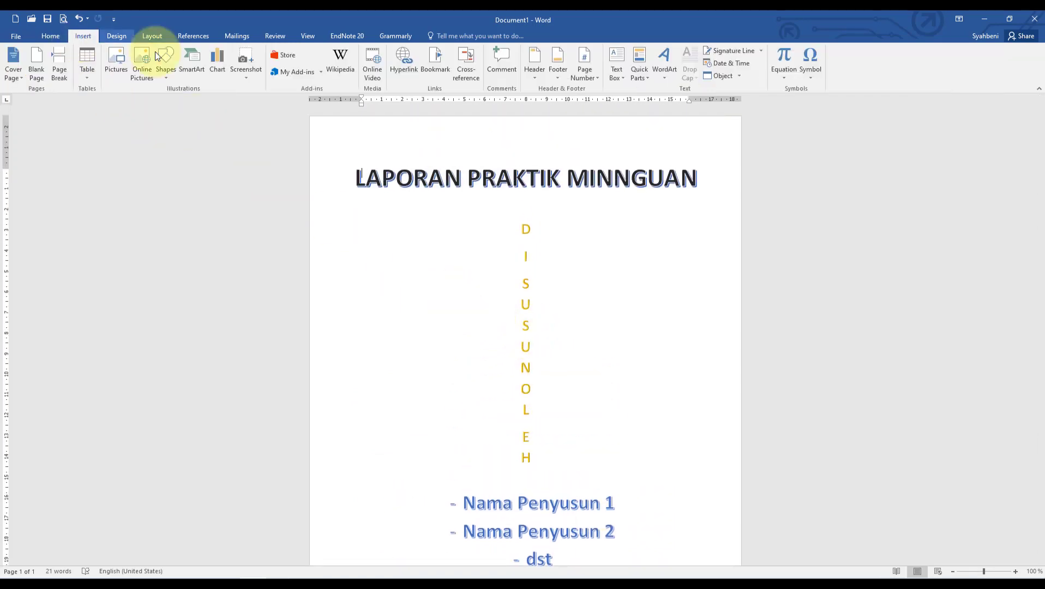
left_click(672, 78)
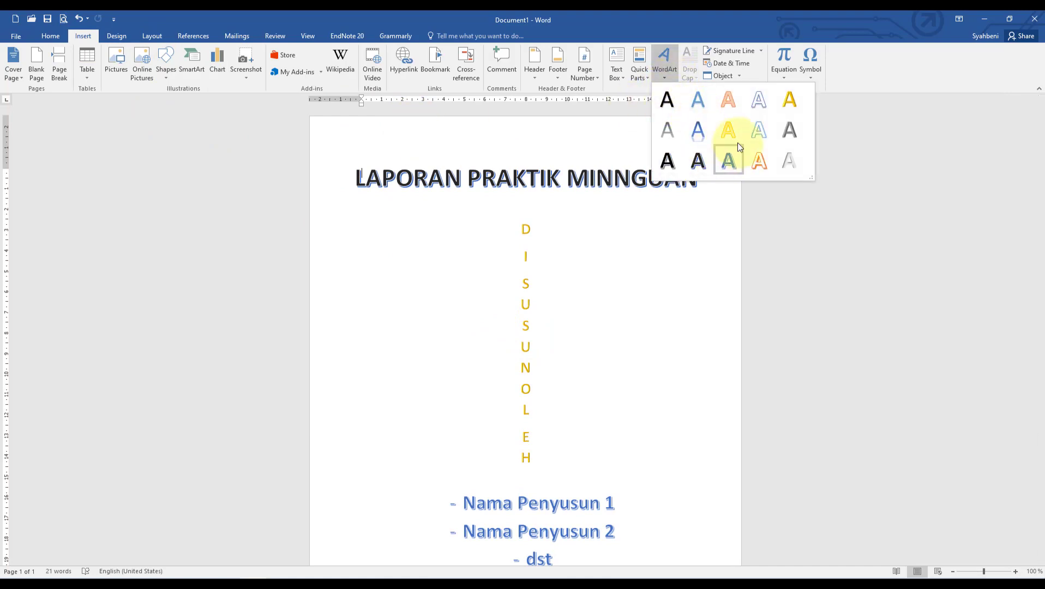
left_click(766, 135)
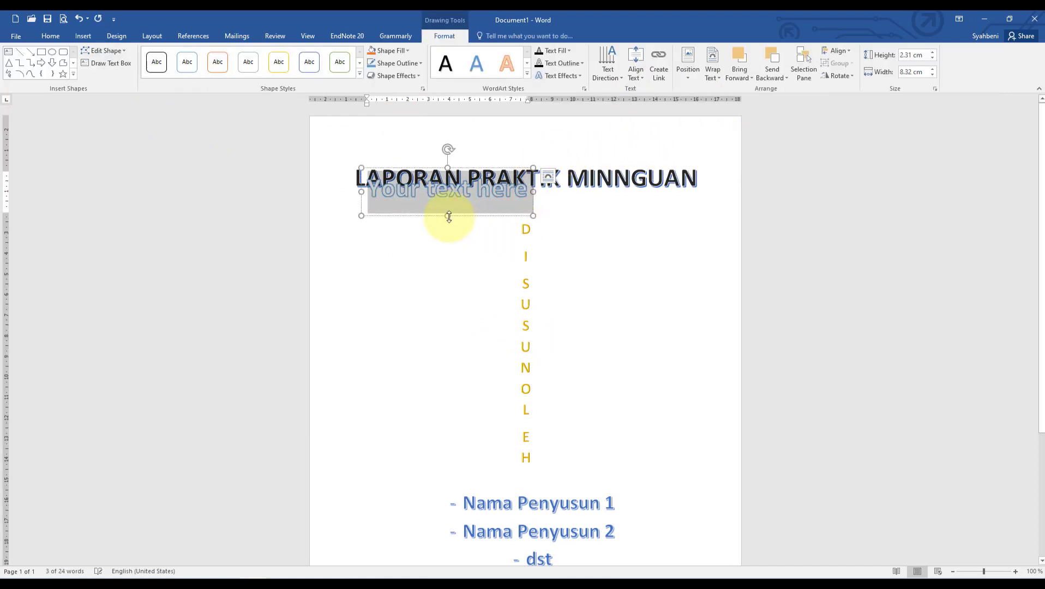
left_click_drag(458, 217, 424, 294)
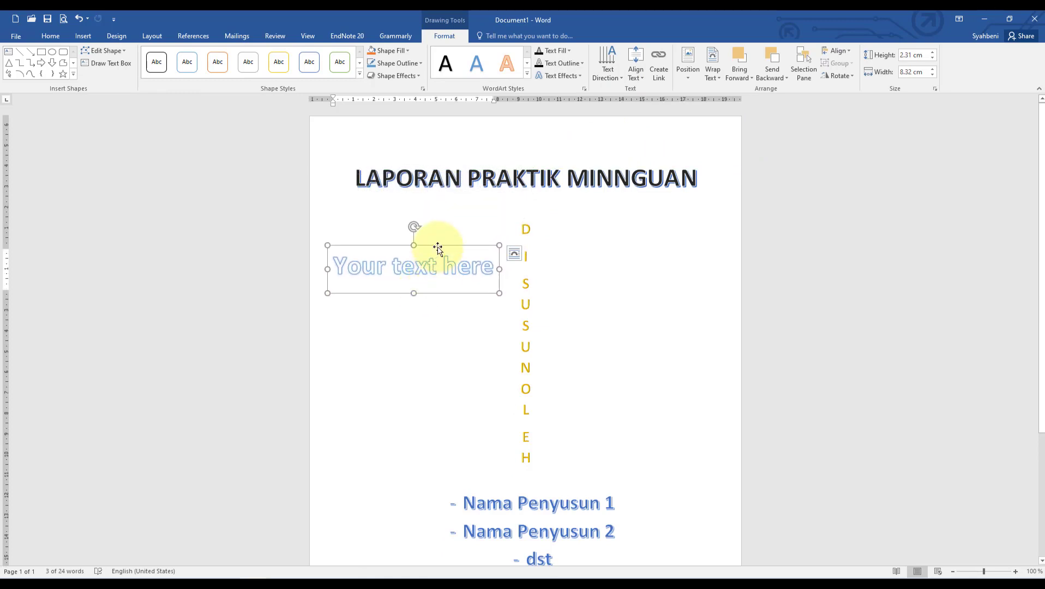
left_click_drag(437, 295, 435, 320)
- Replace the new WordArt's placeholder text with "SELAMAT", "MENCOBA" and "ENJOY" on three separate lines, and deselect it
left_click(456, 294)
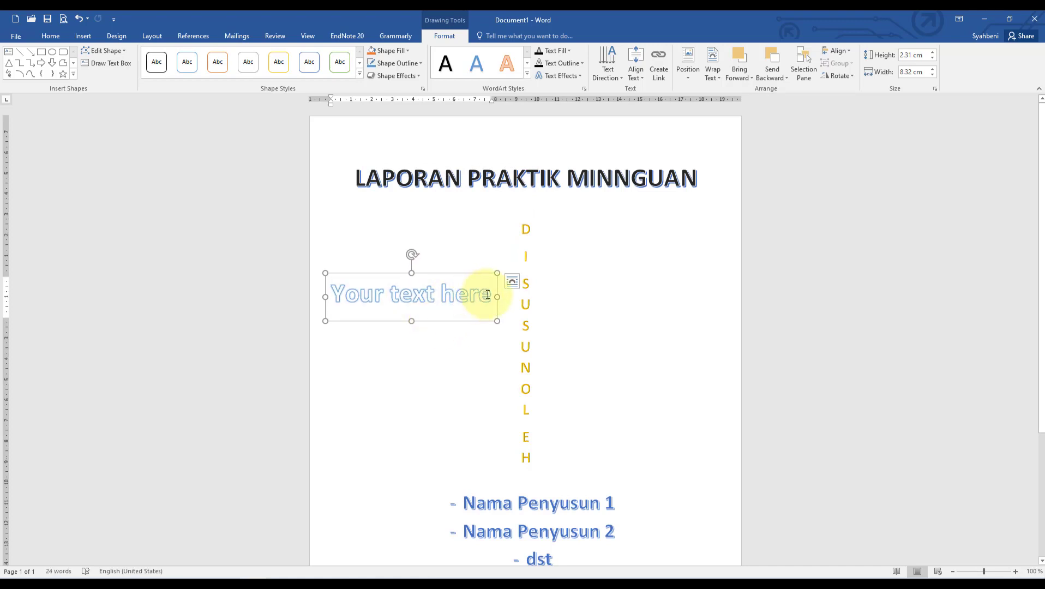
key("BackSpace")
key("BackSpace")
key("BackSpace")
key("BackSpace")
key("BackSpace")
key("BackSpace")
key("BackSpace")
key("BackSpace")
key("BackSpace")
key("BackSpace")
key("BackSpace")
key("BackSpace")
key("BackSpace")
key("BackSpace")
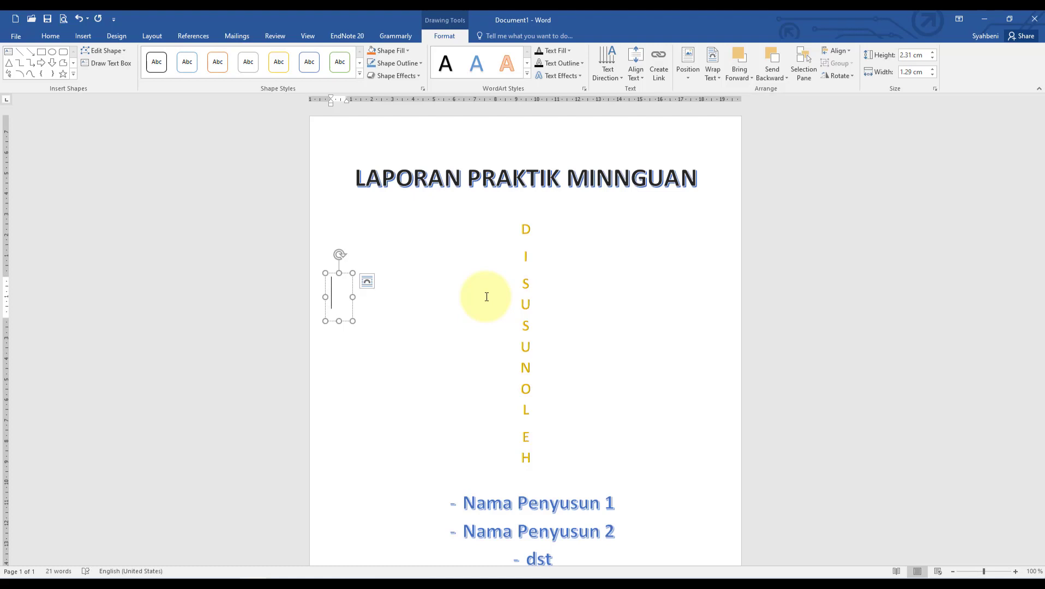
type("SELAMATA")
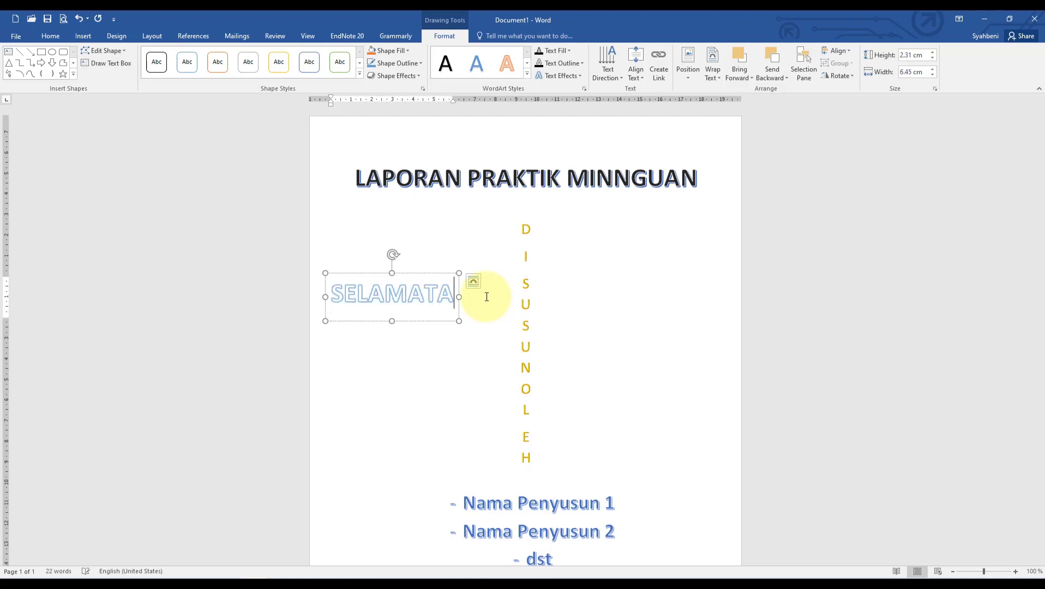
key("Return")
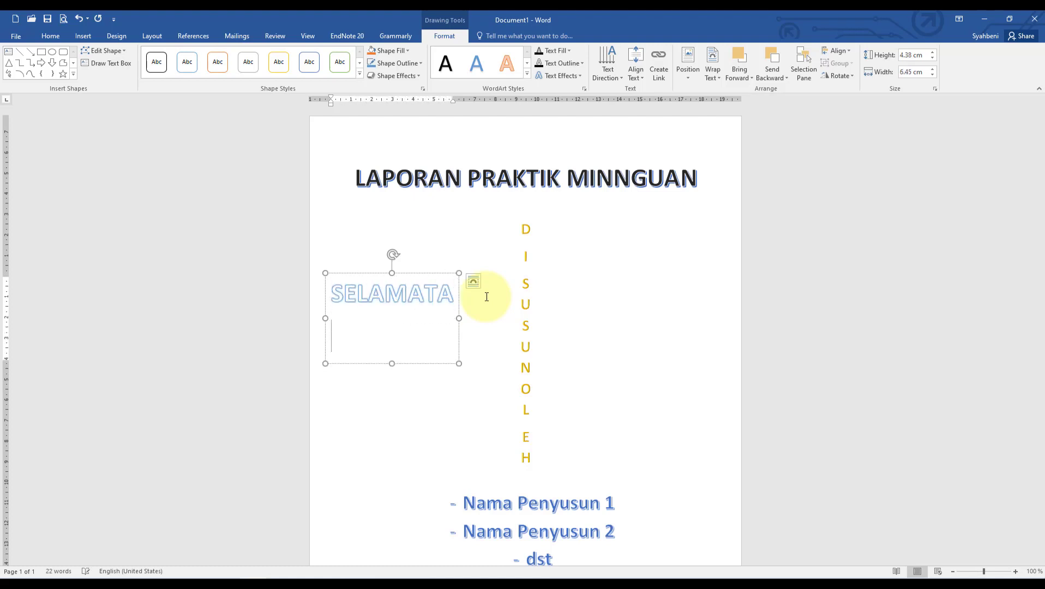
type("MENCOV")
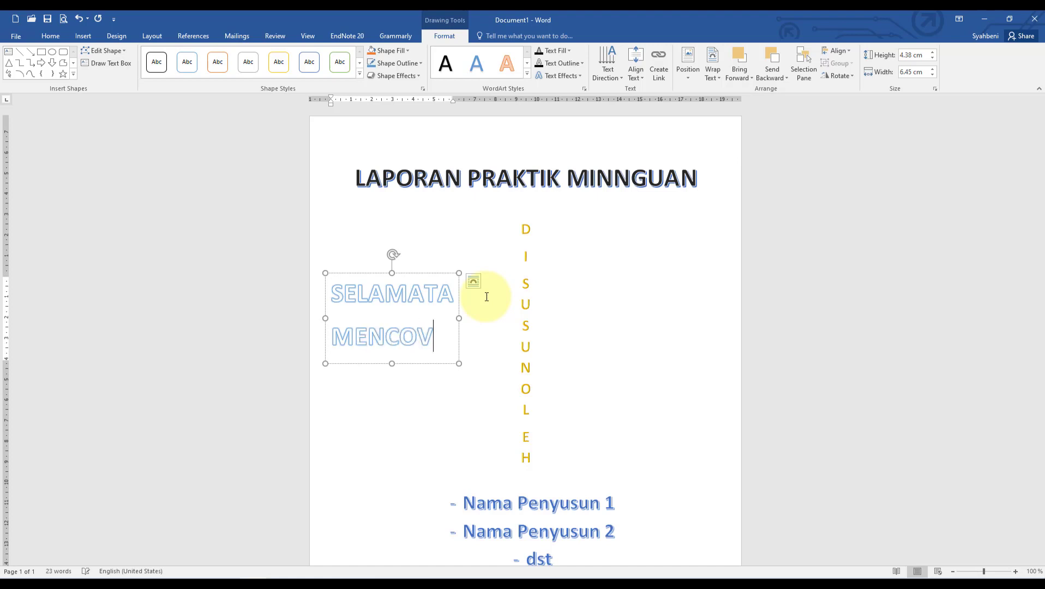
key("BackSpace")
type("BA")
key("Return")
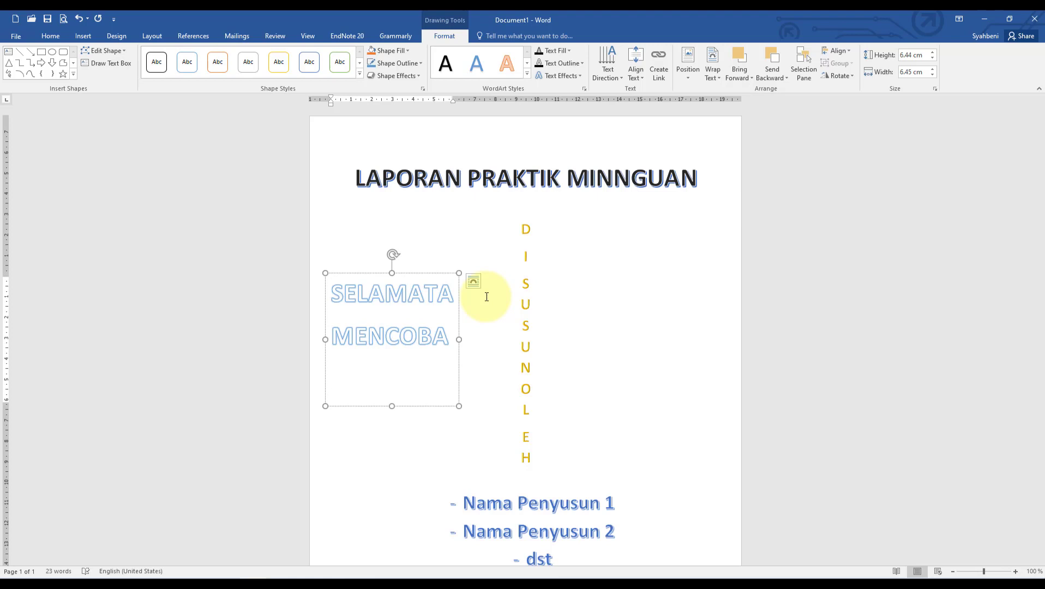
type("ENJOY")
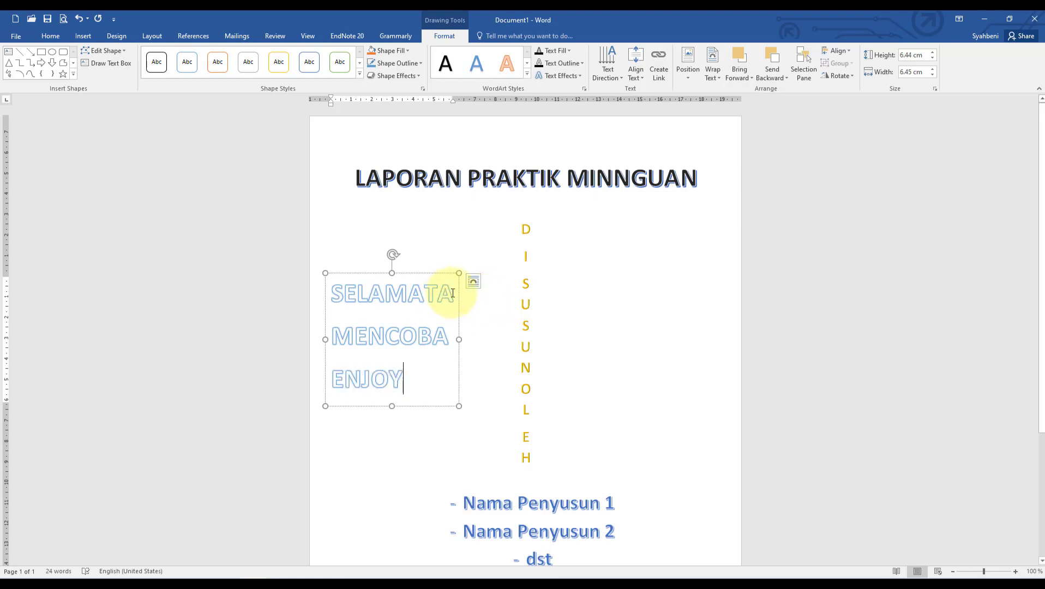
key("BackSpace")
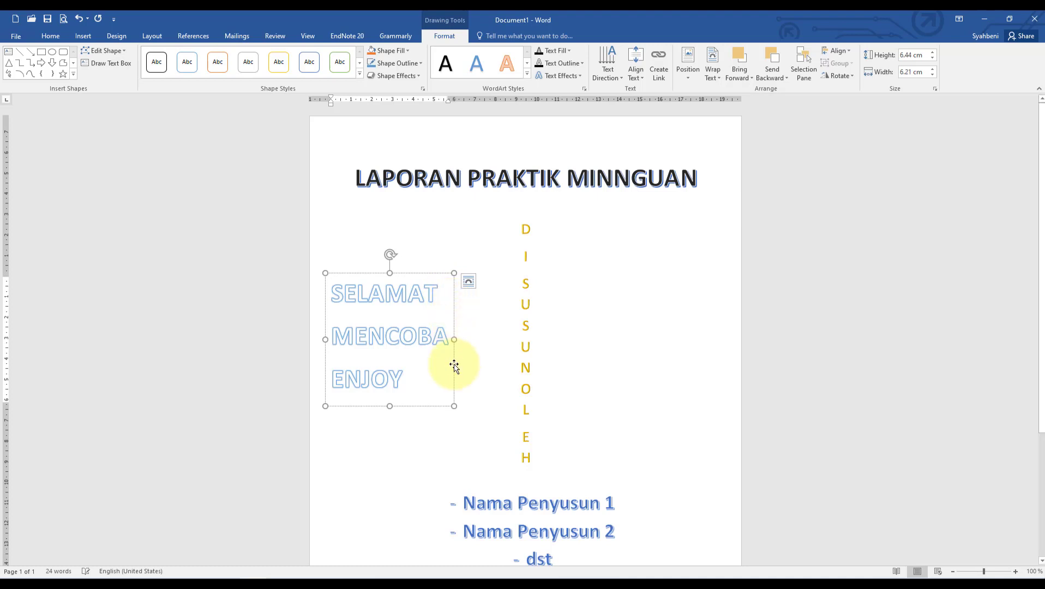
left_click(605, 333)
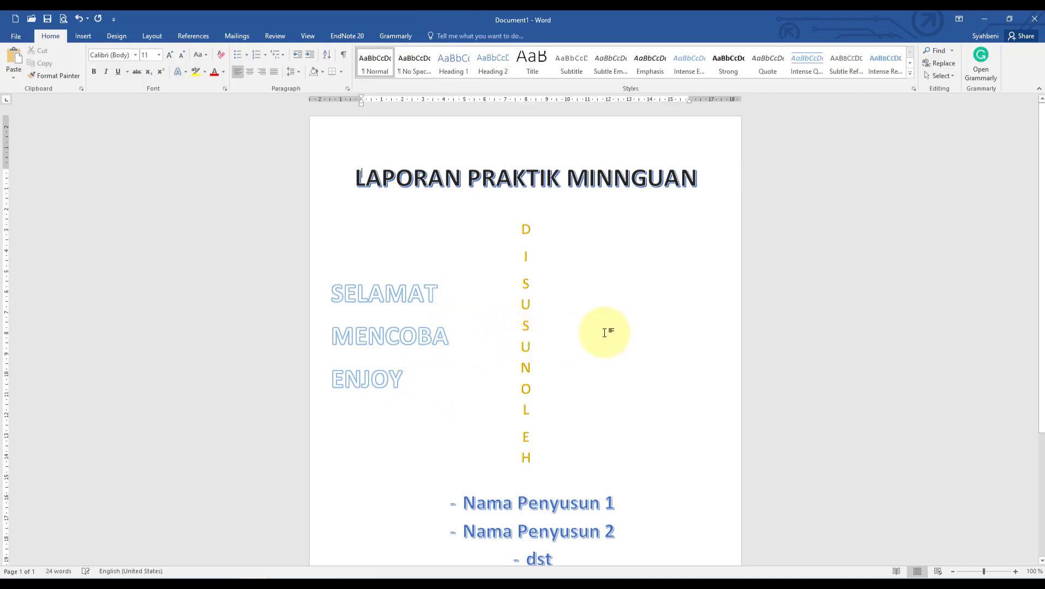
- Minimize the Word document and the PDF reader windows to show the desktop
left_click(986, 17)
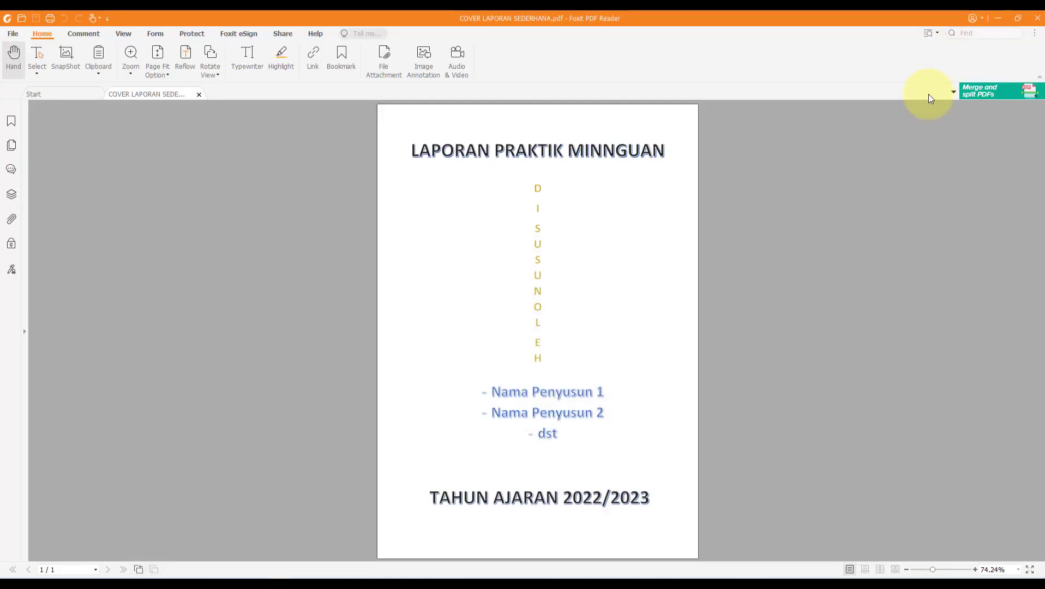
left_click(997, 18)
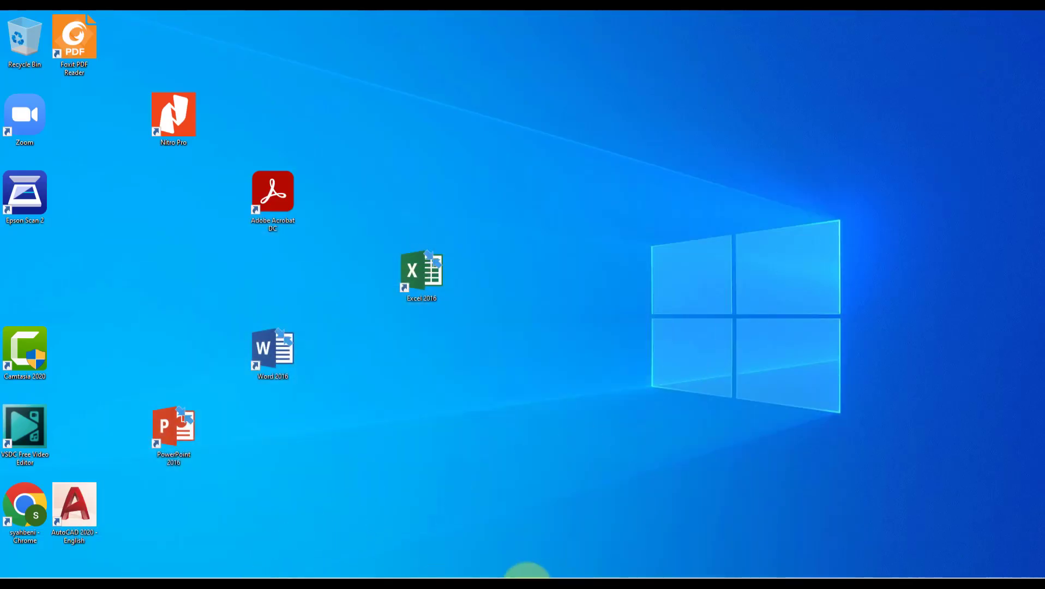